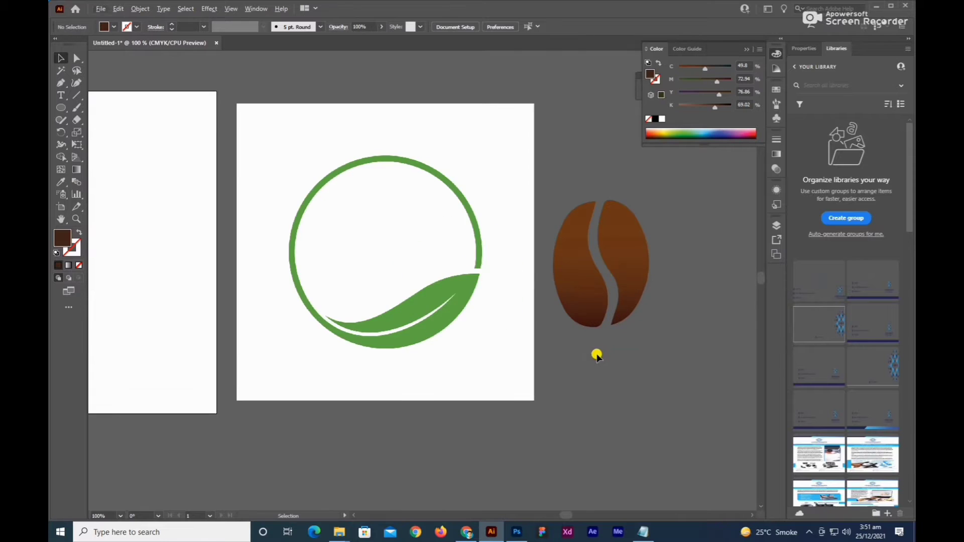
Examine the leaf circle image, the coffee bean beside it and the empty artboard with its color swatches.
{"action": "left_click_drag", "start_coordinate": [597, 355], "coordinate": [600, 419]}
{"action": "left_click_drag", "start_coordinate": [504, 152], "coordinate": [421, 235]}
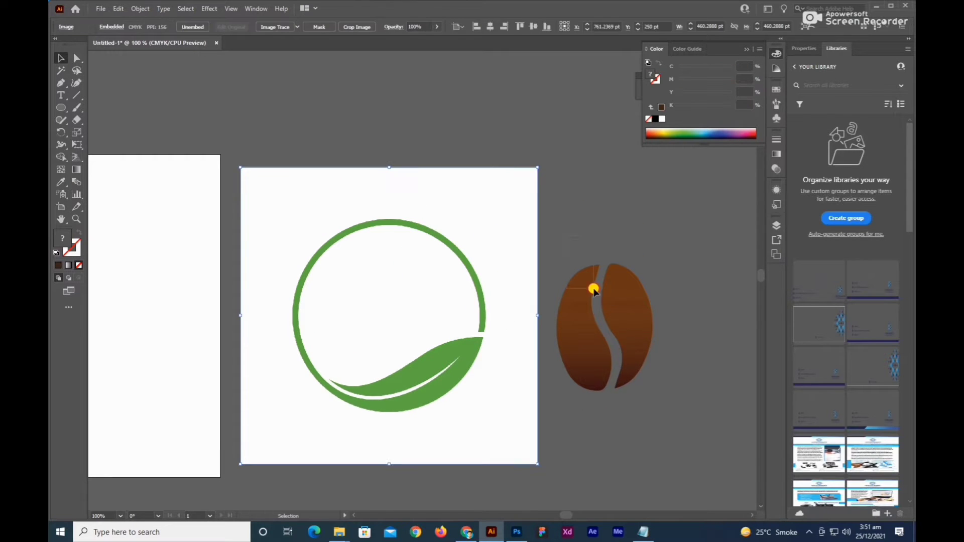
{"action": "left_click", "coordinate": [618, 344]}
{"action": "scroll", "coordinate": [586, 338], "scroll_direction": "down", "scroll_amount": 1}
{"action": "left_click", "coordinate": [581, 394]}
{"action": "left_click_drag", "start_coordinate": [580, 395], "coordinate": [674, 397]}
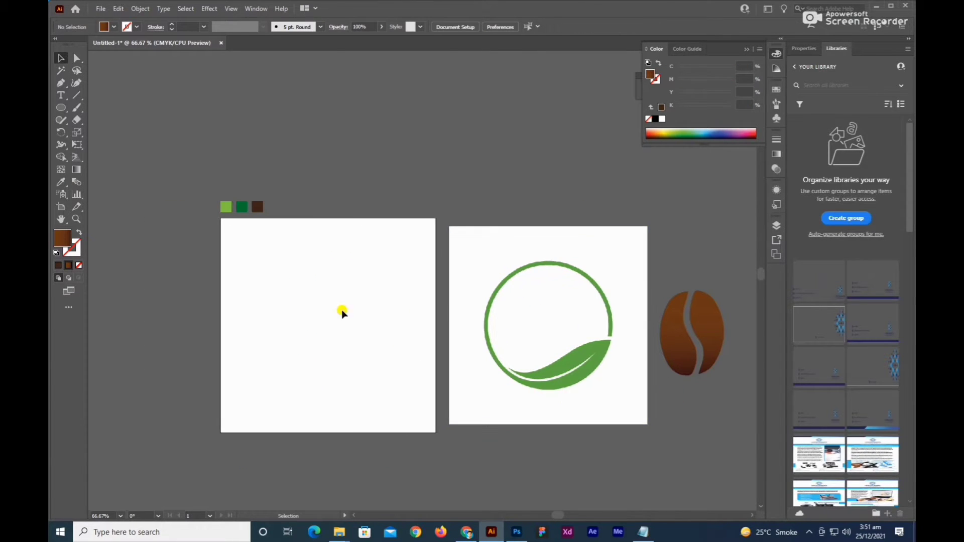
{"action": "left_click_drag", "start_coordinate": [299, 256], "coordinate": [399, 405]}
Switch to Chrome and open shutterstock.com in a new tab.
{"action": "left_click", "coordinate": [467, 534]}
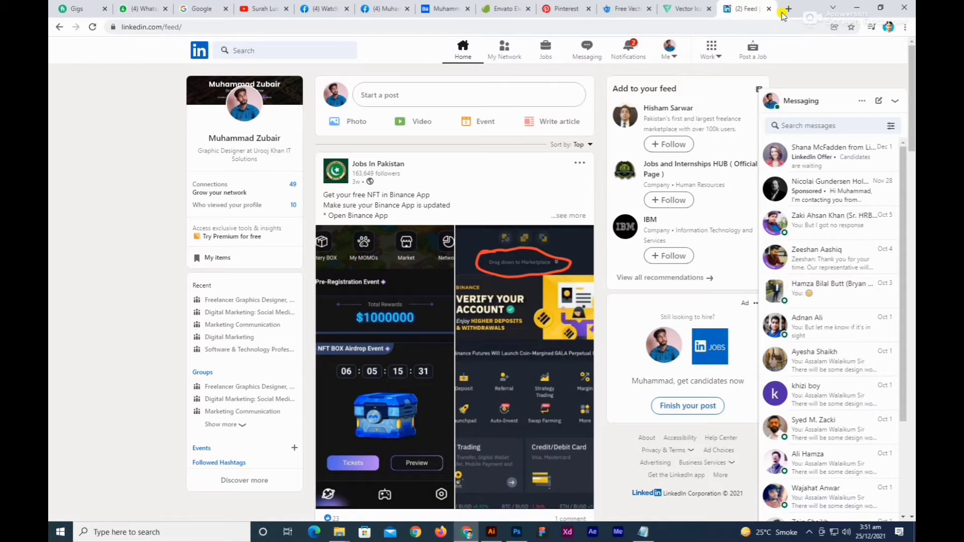
{"action": "left_click", "coordinate": [789, 9]}
{"action": "type", "text": "shutt"}
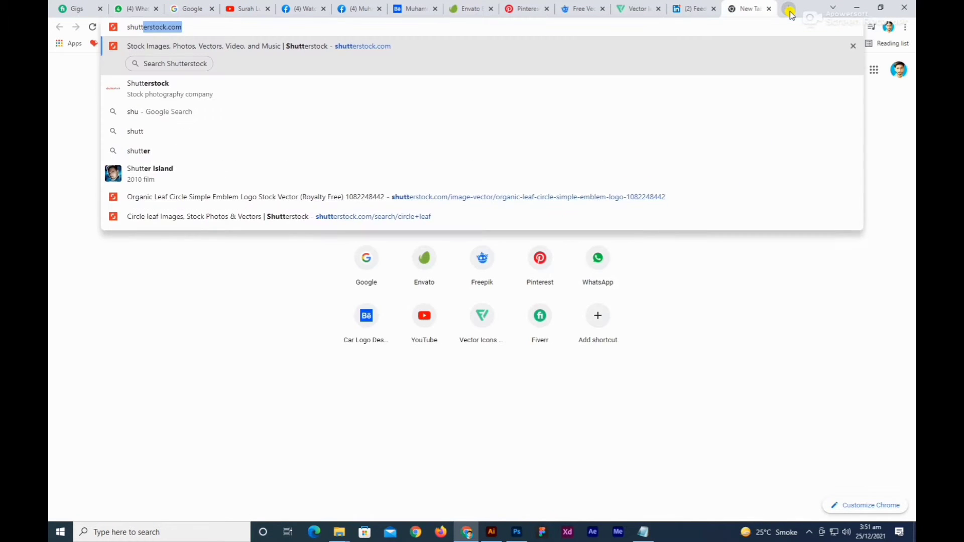
{"action": "key", "text": "Return"}
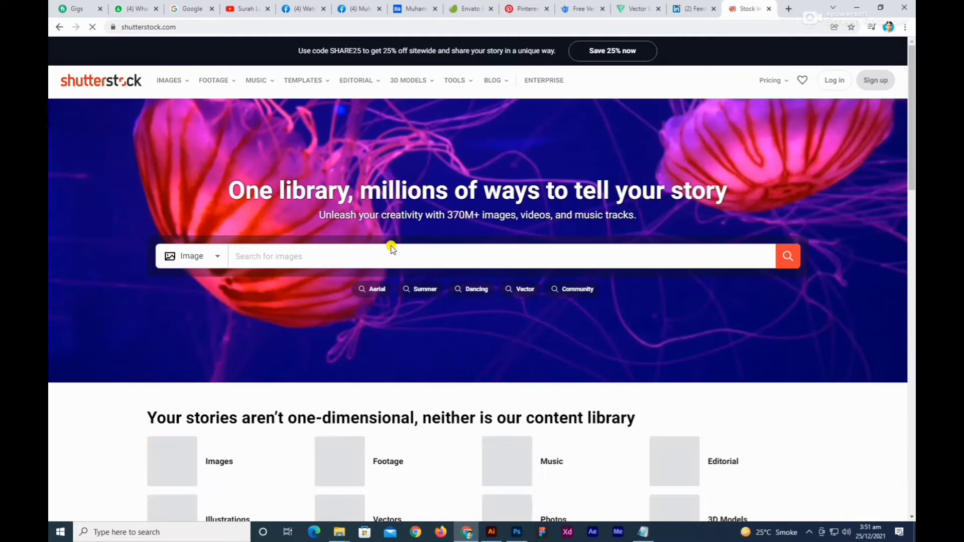
Search the Shutterstock images for "circle leaf".
{"action": "left_click", "coordinate": [342, 256]}
{"action": "type", "text": "circ"}
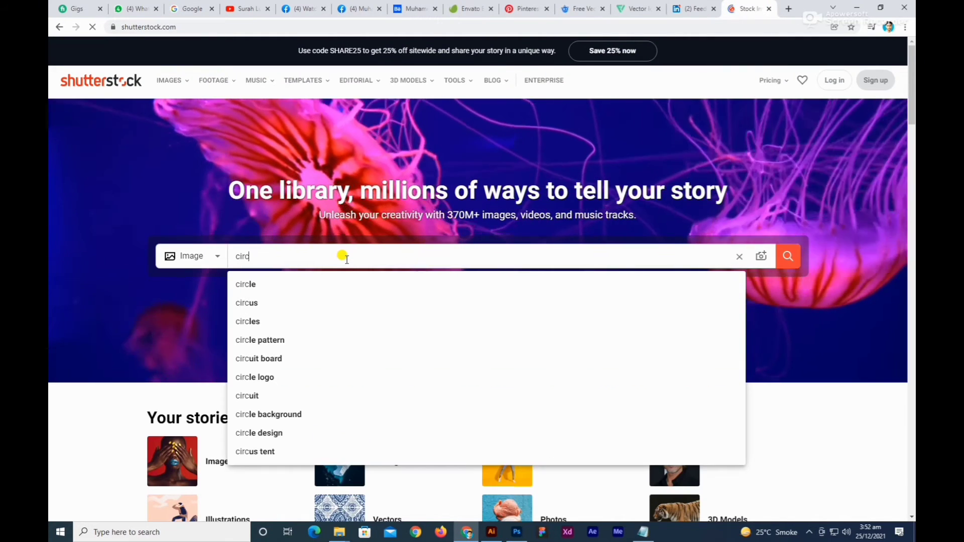
{"action": "type", "text": "le"}
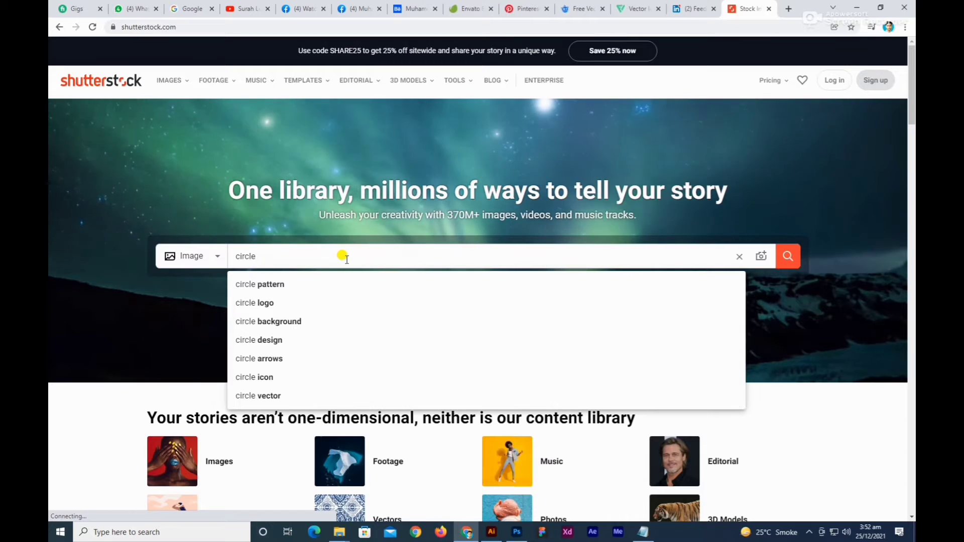
{"action": "type", "text": " leaf"}
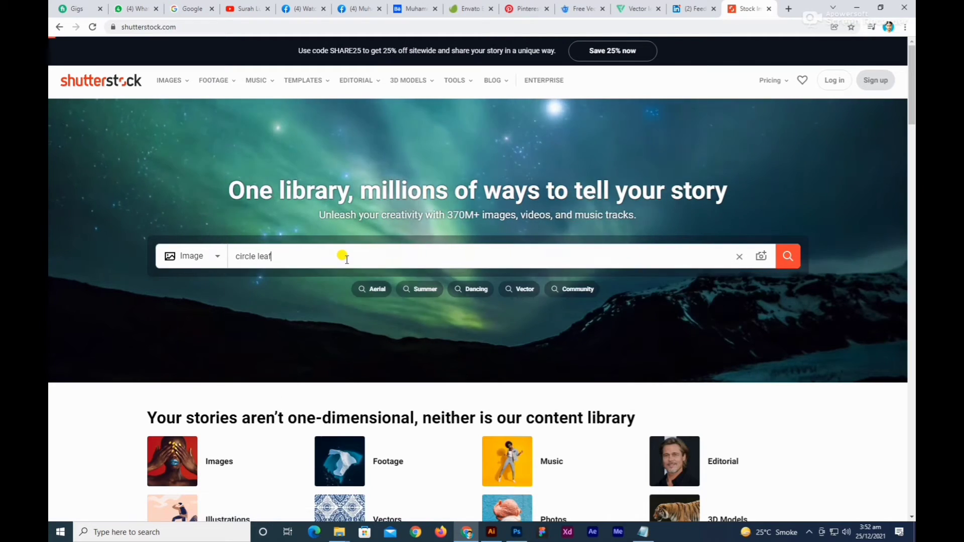
{"action": "key", "text": "Return"}
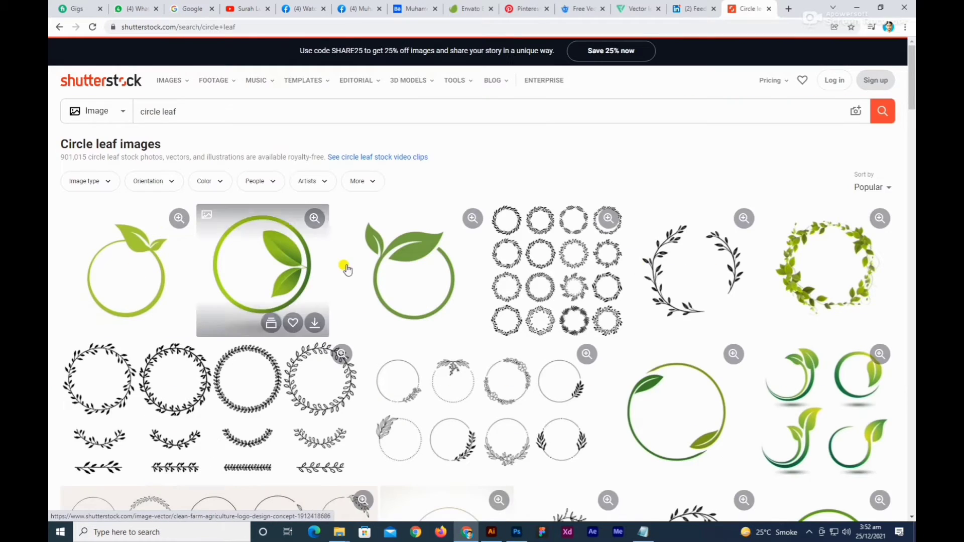
Open the organic leaf circle simple emblem logo from the results and copy its page address.
{"action": "scroll", "coordinate": [347, 270], "scroll_direction": "down", "scroll_amount": 3}
{"action": "left_click", "coordinate": [831, 402]}
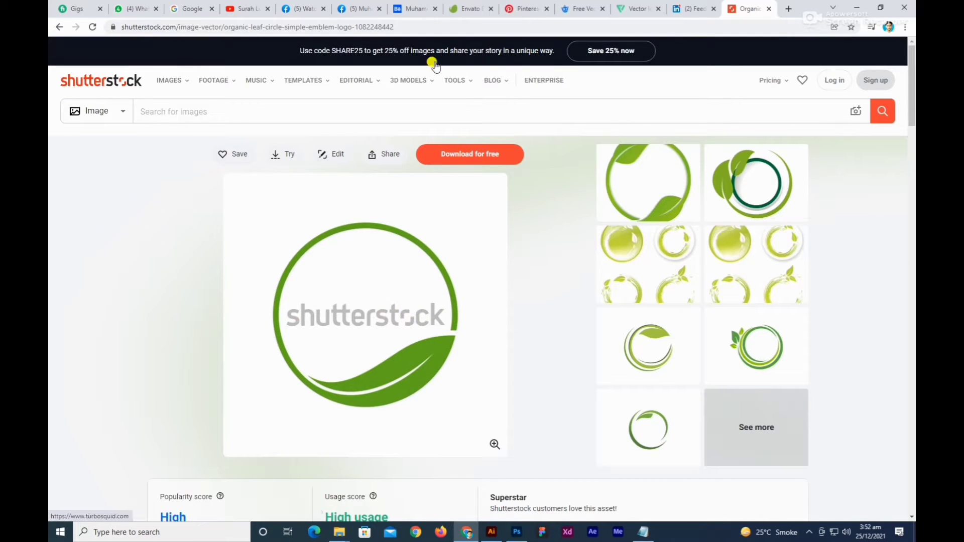
{"action": "left_click_drag", "start_coordinate": [442, 26], "coordinate": [99, 51]}
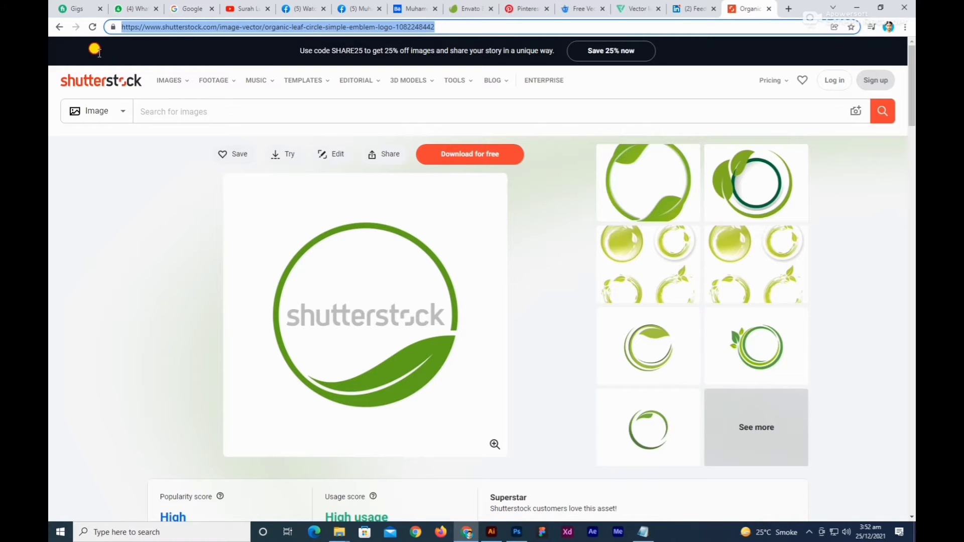
{"action": "right_click", "coordinate": [184, 30]}
{"action": "left_click", "coordinate": [204, 81]}
Open nohat.cc in a new browser tab.
{"action": "left_click", "coordinate": [787, 9]}
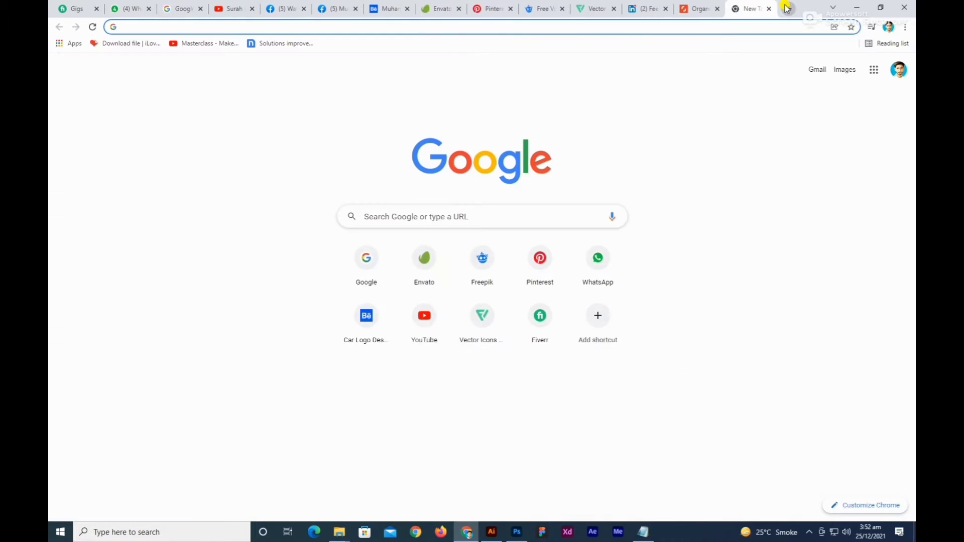
{"action": "type", "text": "nohat"}
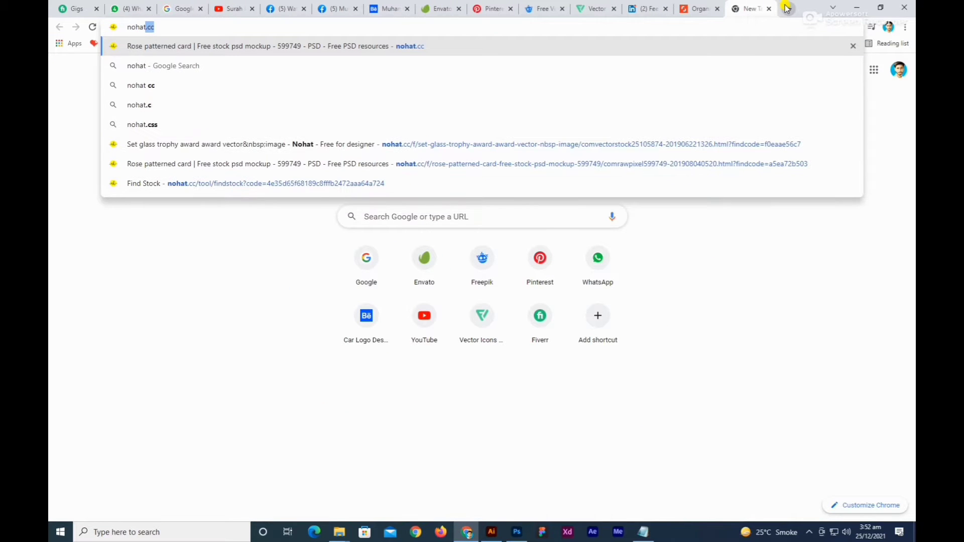
{"action": "key", "text": "Return"}
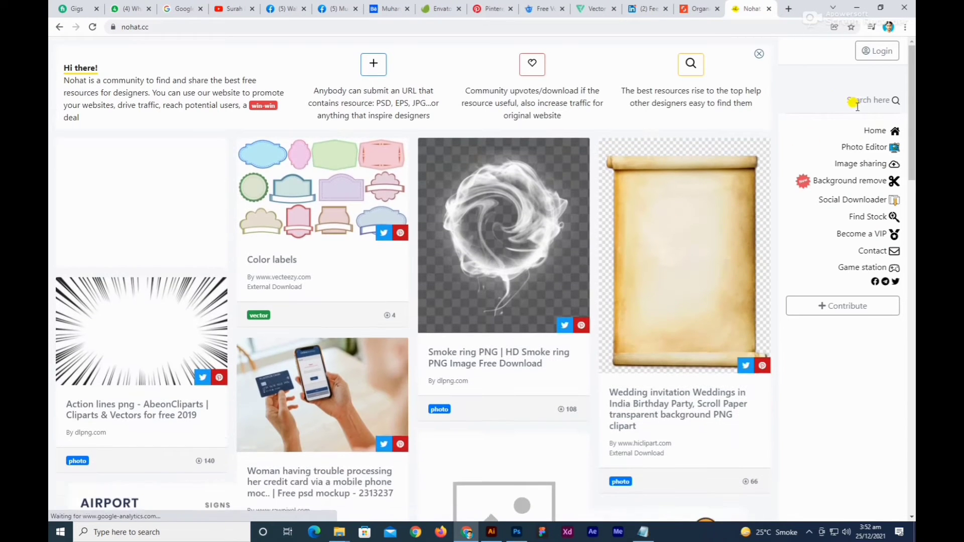
Search Nohat for the copied image address and open the find-stock page for the matching leaf circle logo.
{"action": "key", "text": "ctrl+v"}
{"action": "key", "text": "Return"}
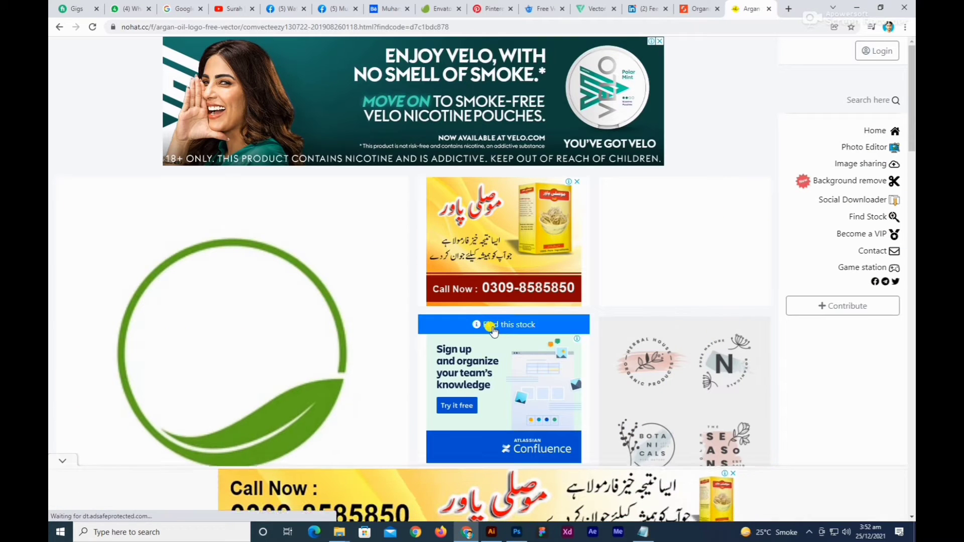
{"action": "left_click", "coordinate": [504, 330]}
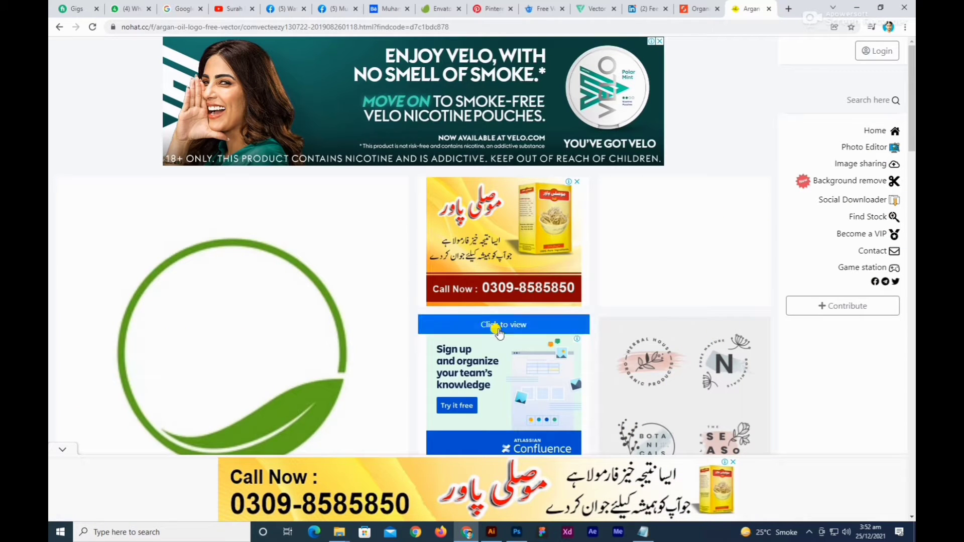
{"action": "left_click", "coordinate": [508, 326]}
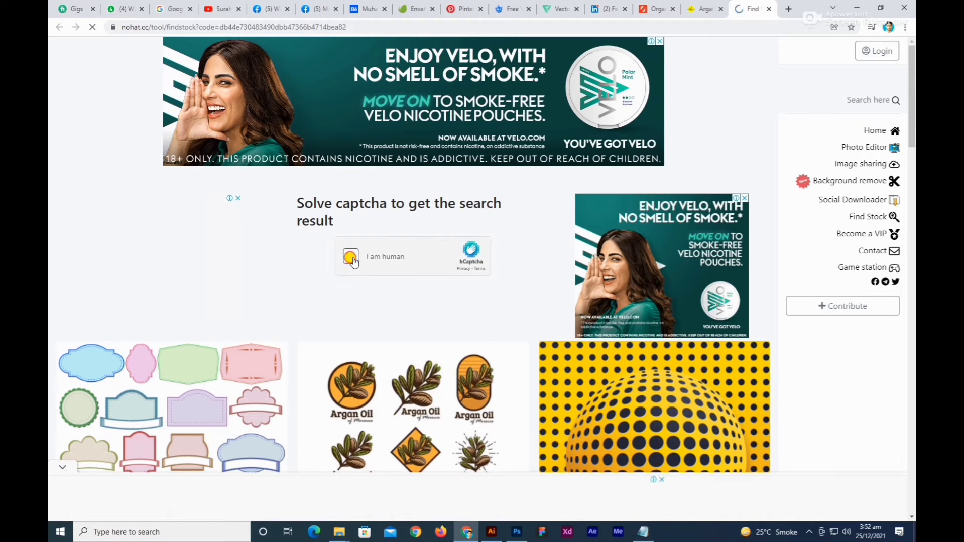
Start the human check and submit the airplane pictures in the first captcha set.
{"action": "left_click", "coordinate": [352, 262]}
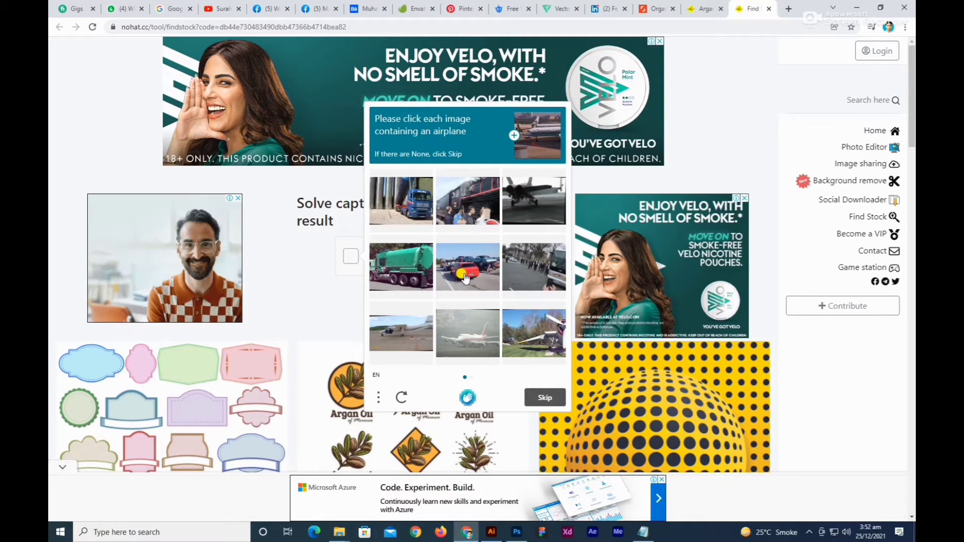
{"action": "left_click", "coordinate": [522, 204]}
{"action": "left_click", "coordinate": [524, 337]}
{"action": "left_click", "coordinate": [485, 338]}
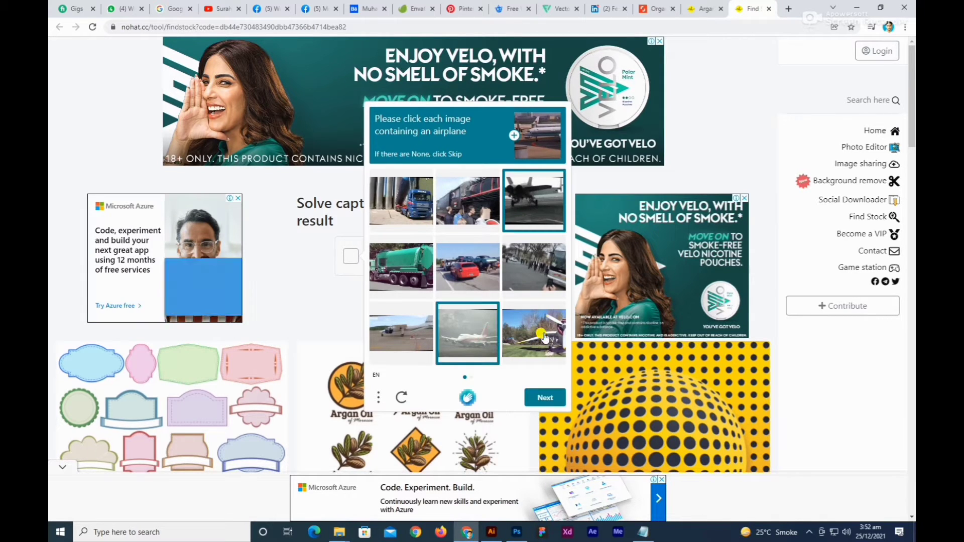
{"action": "left_click", "coordinate": [405, 335]}
{"action": "left_click", "coordinate": [538, 400]}
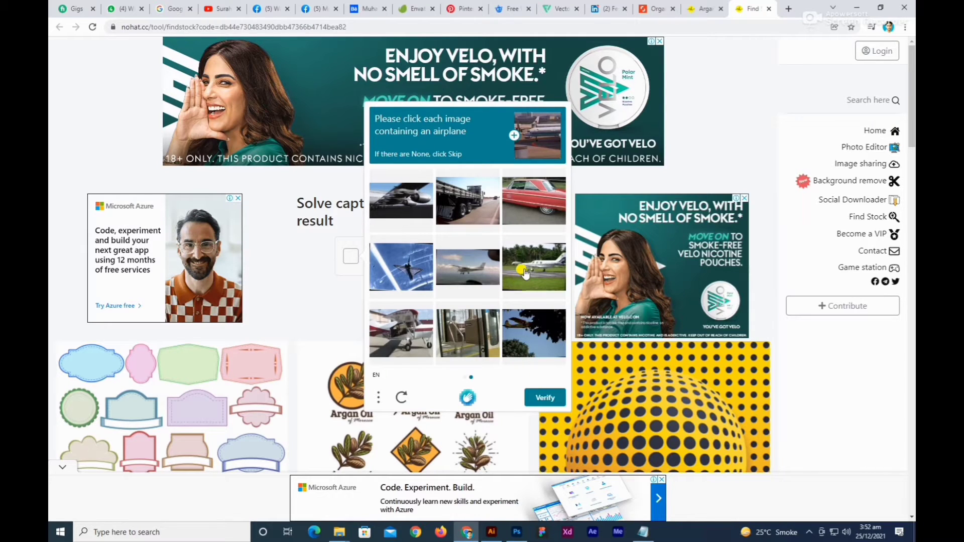
Select the airplane pictures in the second captcha set and verify the answer.
{"action": "left_click", "coordinate": [524, 272]}
{"action": "left_click", "coordinate": [477, 268]}
{"action": "left_click", "coordinate": [413, 267]}
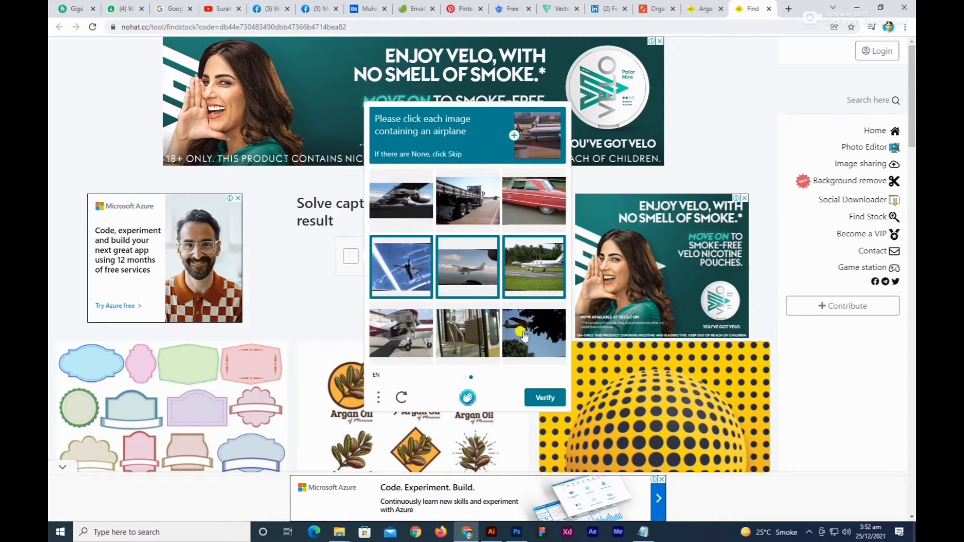
{"action": "left_click", "coordinate": [523, 337]}
{"action": "left_click", "coordinate": [407, 340]}
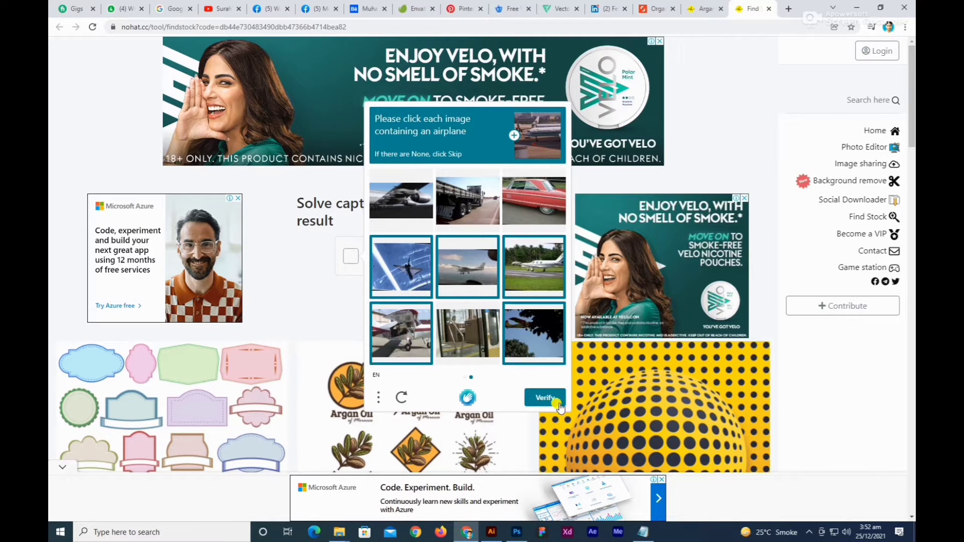
{"action": "left_click", "coordinate": [551, 400]}
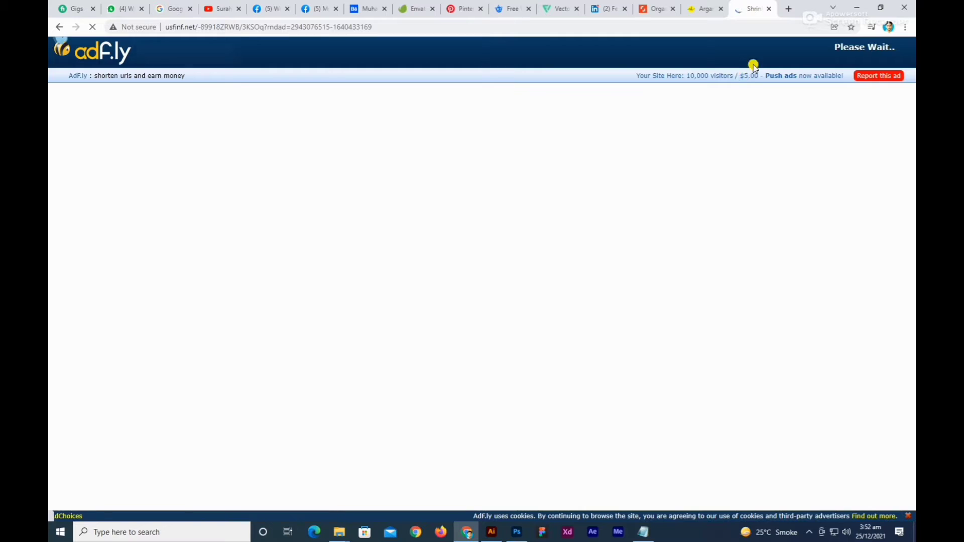
Skip the adf.ly advertisement and save the watermark-free leaf circle image to the Desktop.
{"action": "left_click", "coordinate": [187, 91]}
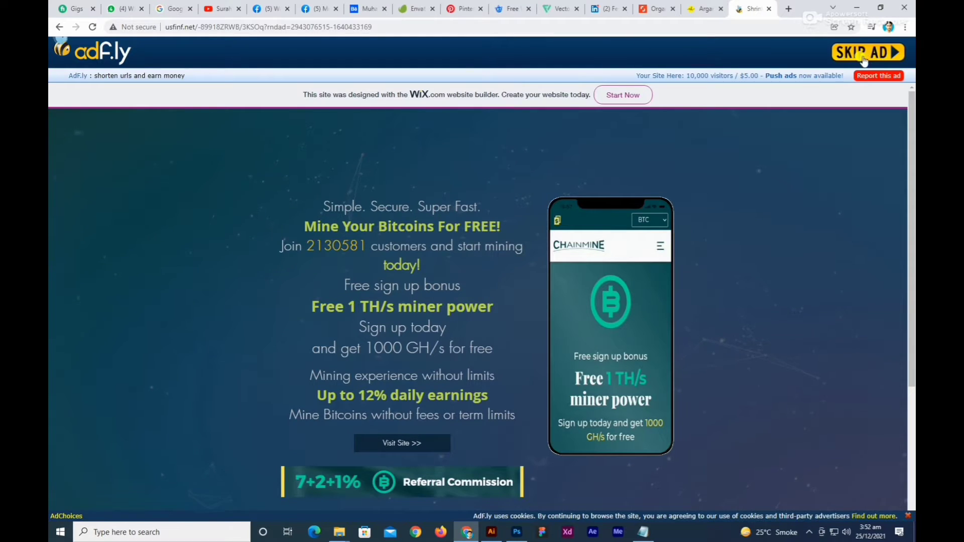
{"action": "left_click", "coordinate": [862, 56]}
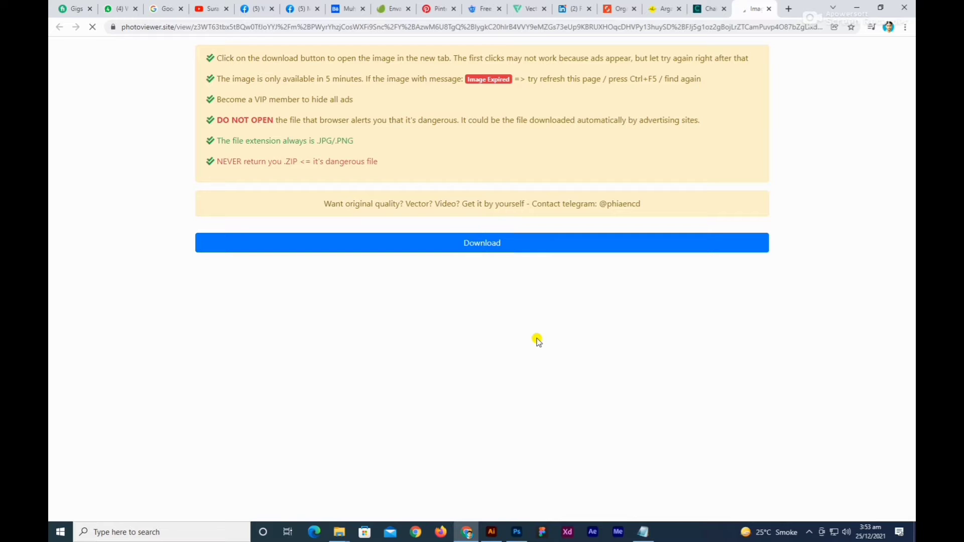
{"action": "scroll", "coordinate": [538, 339], "scroll_direction": "down", "scroll_amount": 4}
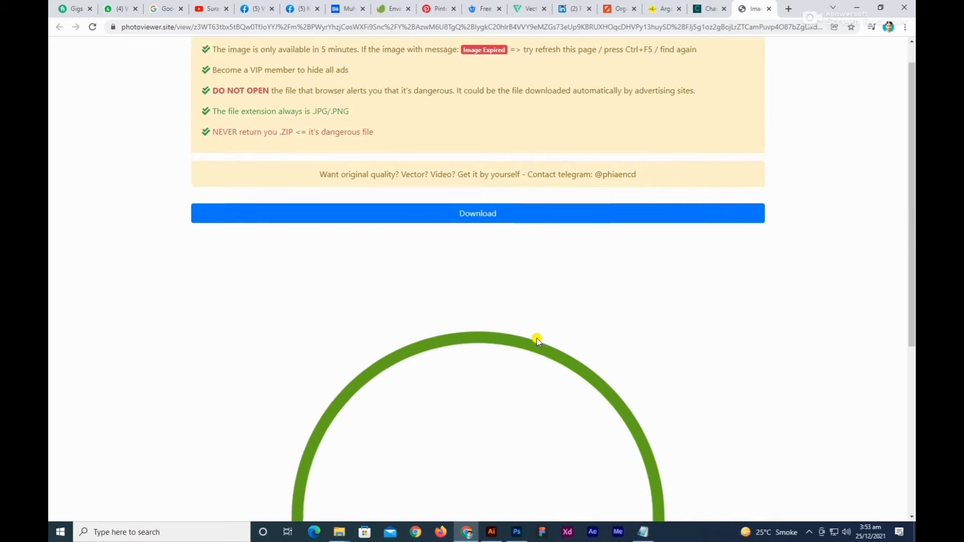
{"action": "right_click", "coordinate": [448, 266]}
{"action": "left_click", "coordinate": [459, 282]}
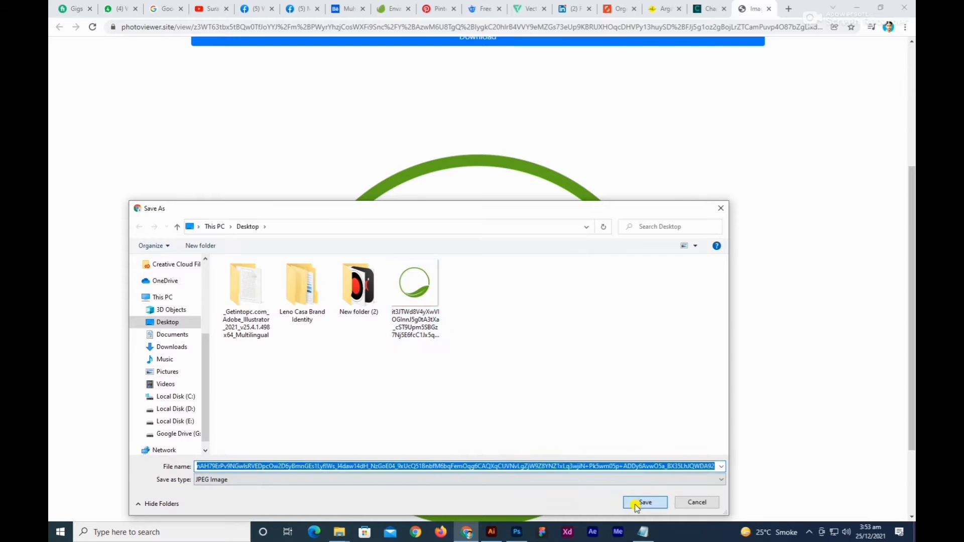
{"action": "left_click", "coordinate": [646, 503]}
Open the downloaded leaf circle image, inspect it enlarged and close the photo viewer.
{"action": "left_click", "coordinate": [126, 508]}
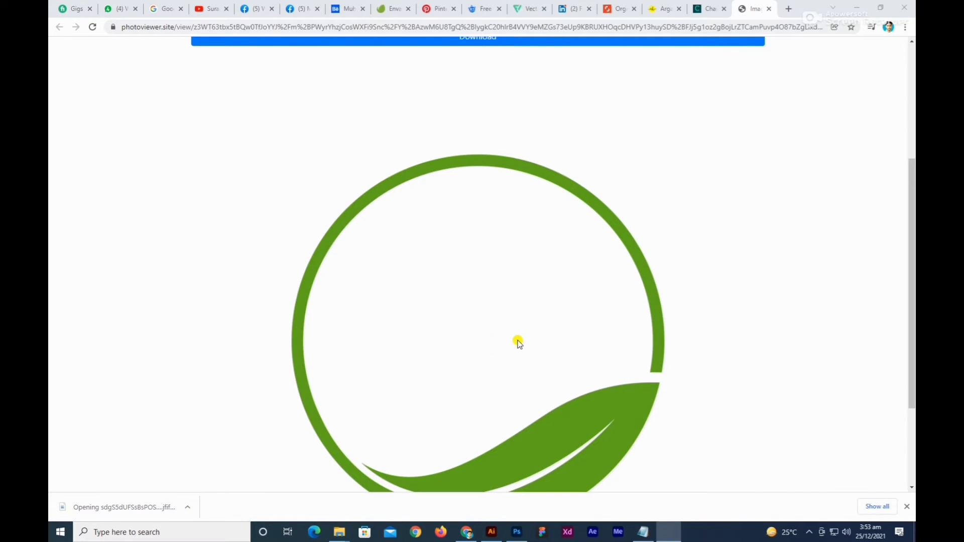
{"action": "scroll", "coordinate": [517, 340], "scroll_direction": "up", "scroll_amount": 5}
{"action": "scroll", "coordinate": [623, 377], "scroll_direction": "down", "scroll_amount": 5}
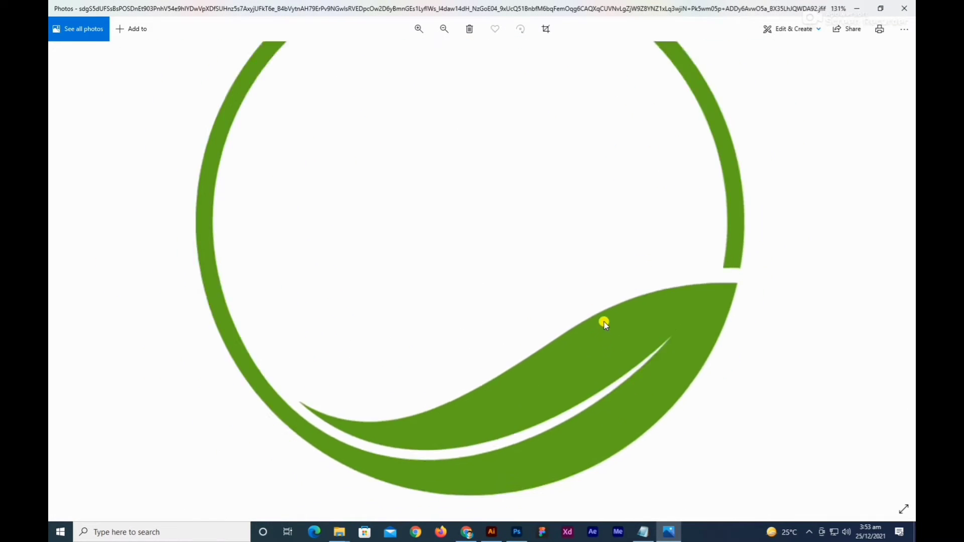
{"action": "left_click", "coordinate": [905, 9]}
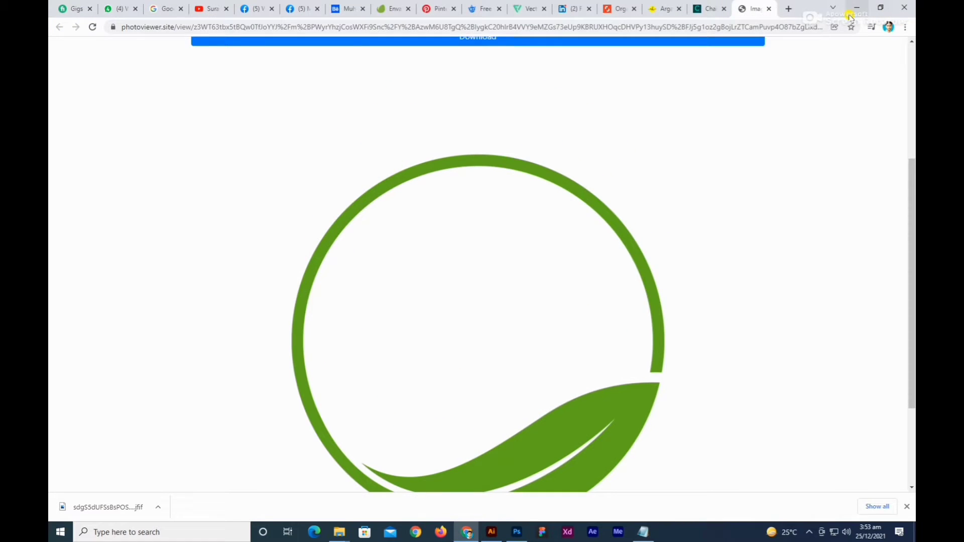
Open a blank browser tab, then switch to Illustrator and examine the coffee bean up close.
{"action": "left_click", "coordinate": [788, 9]}
{"action": "left_click", "coordinate": [492, 533]}
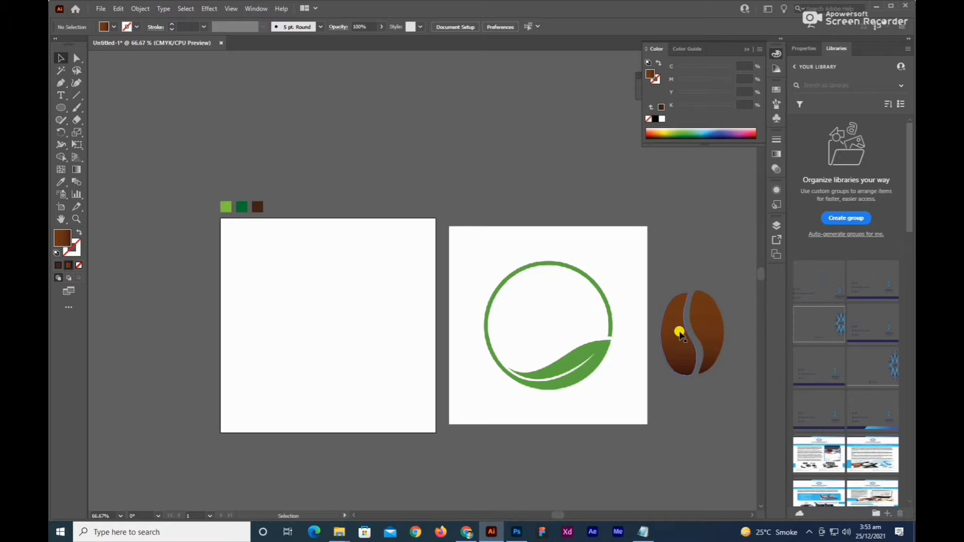
{"action": "left_click_drag", "start_coordinate": [703, 338], "coordinate": [525, 344]}
{"action": "scroll", "coordinate": [538, 327], "scroll_direction": "up", "scroll_amount": 2}
{"action": "left_click_drag", "start_coordinate": [580, 247], "coordinate": [513, 306]}
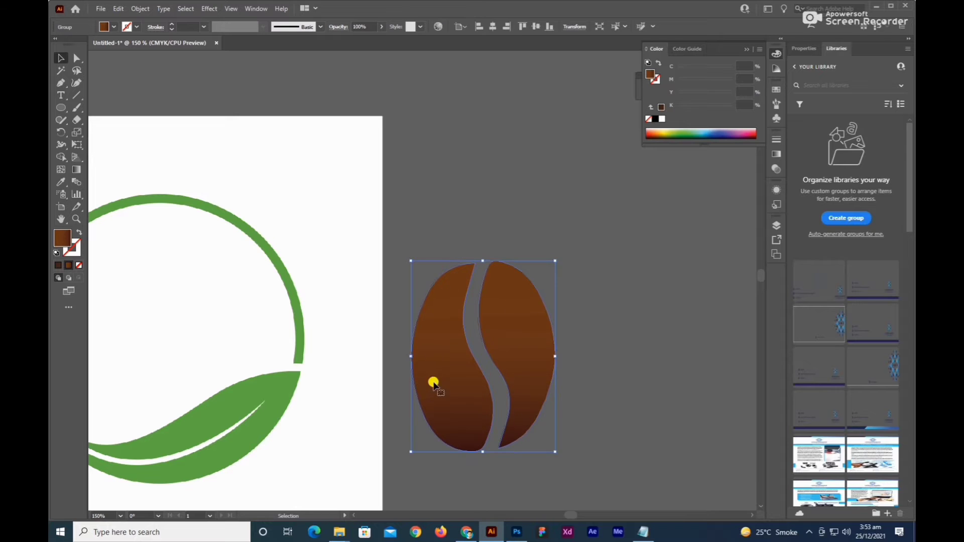
Switch back to Chrome and open the Freepik website in the blank tab.
{"action": "left_click", "coordinate": [466, 533]}
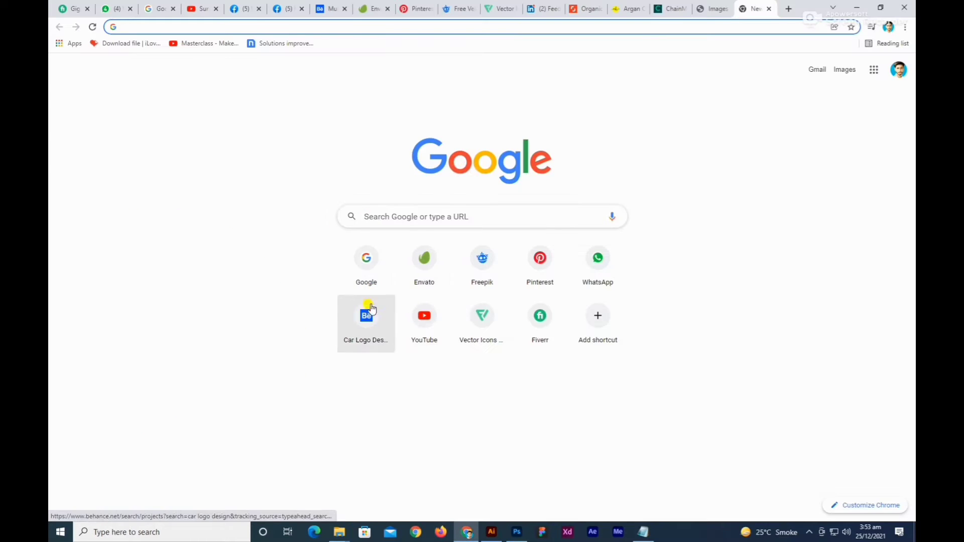
{"action": "left_click", "coordinate": [189, 26]}
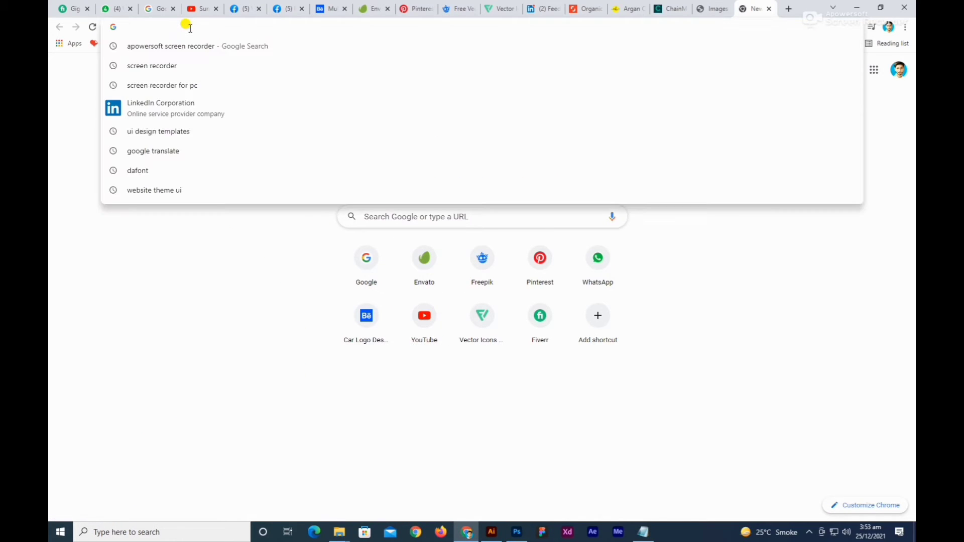
{"action": "type", "text": "freepik.com"}
{"action": "key", "text": "Return"}
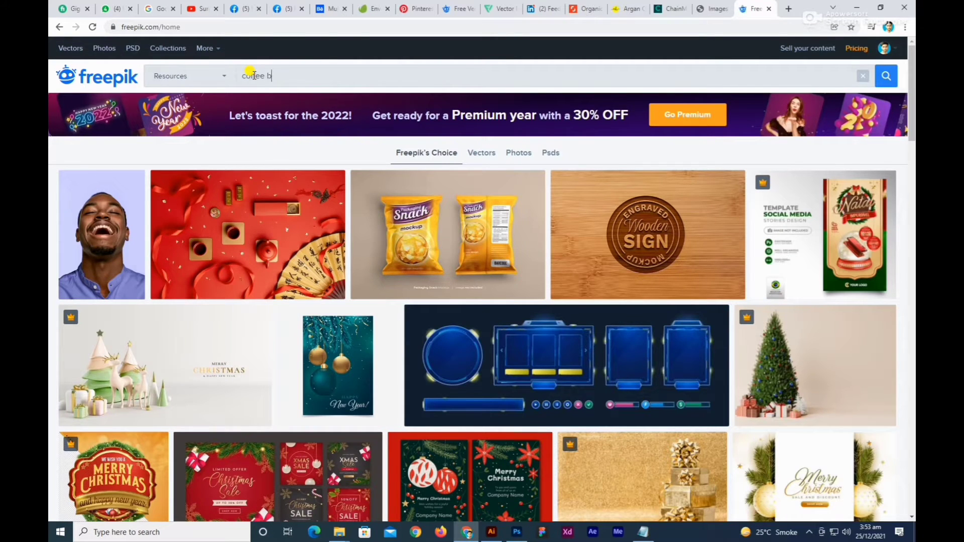
Search Freepik for "coffee beans".
{"action": "left_click", "coordinate": [254, 76]}
{"action": "type", "text": "coffee beand"}
{"action": "key", "text": "BackSpace"}
{"action": "type", "text": "s"}
{"action": "key", "text": "Return"}
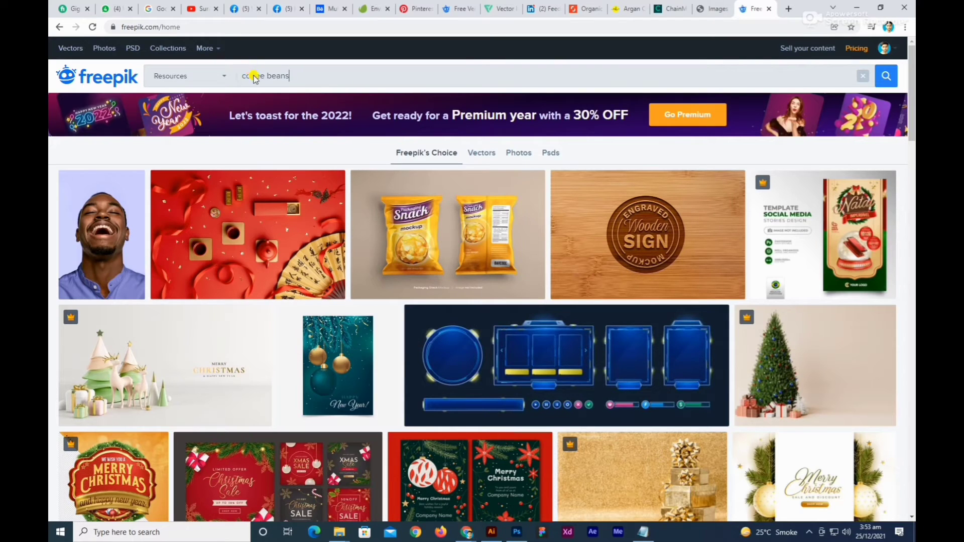
{"action": "left_click", "coordinate": [808, 8]}
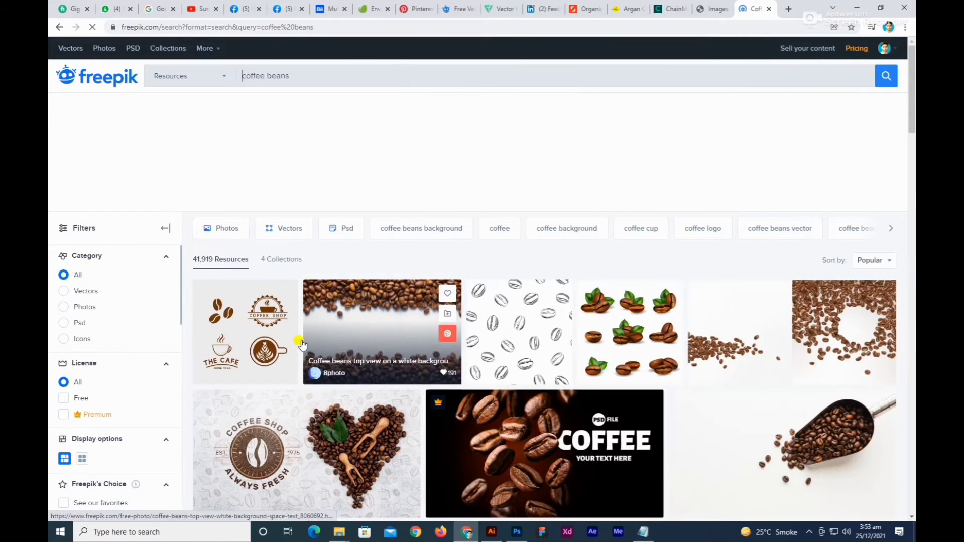
Open the vector set of coffee elements and accessories and download it for free with attribution.
{"action": "left_click", "coordinate": [226, 309]}
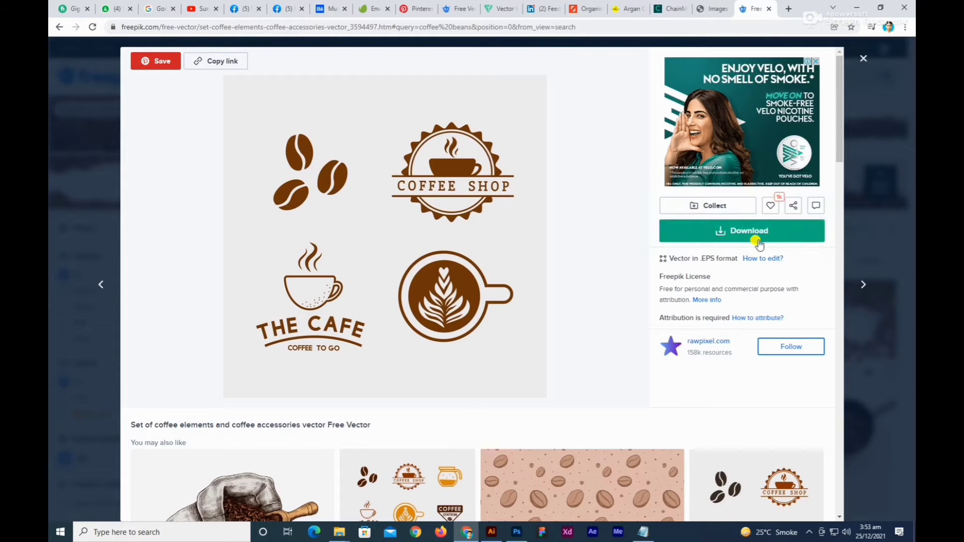
{"action": "left_click", "coordinate": [723, 236]}
{"action": "left_click", "coordinate": [684, 363]}
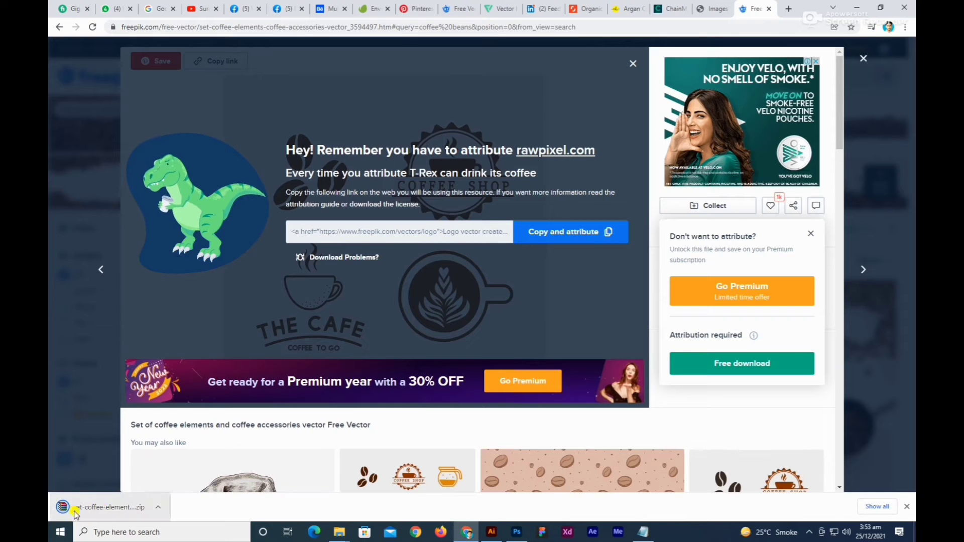
Switch to Illustrator, deselect the coffee bean and examine the three colour swatches above the blank artboard.
{"action": "left_click", "coordinate": [491, 532]}
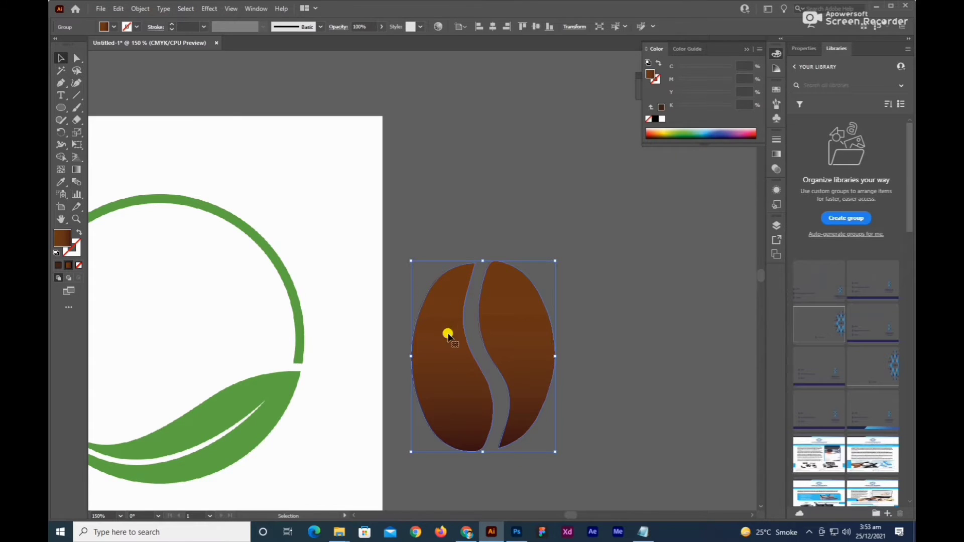
{"action": "scroll", "coordinate": [448, 335], "scroll_direction": "down", "scroll_amount": 2}
{"action": "left_click_drag", "start_coordinate": [370, 337], "coordinate": [530, 360]}
{"action": "left_click", "coordinate": [539, 223]}
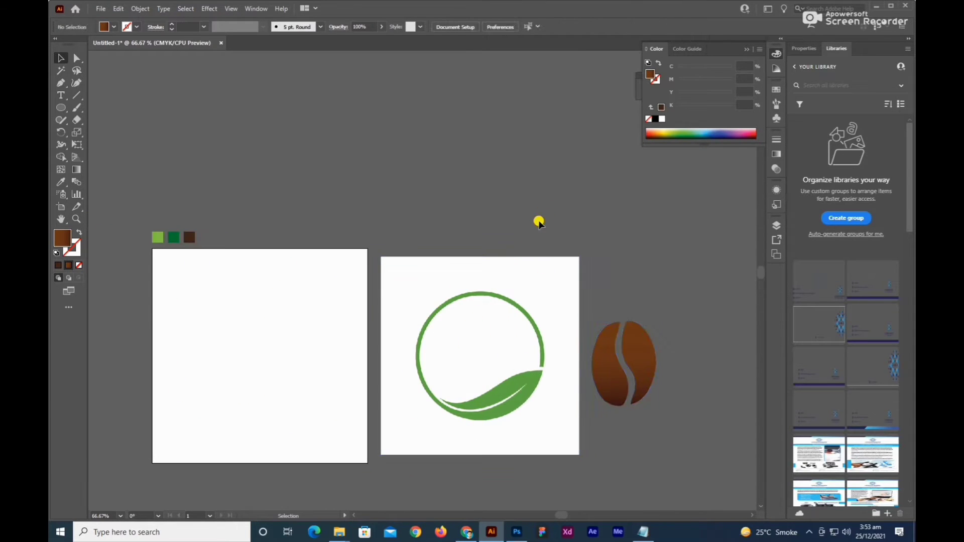
{"action": "scroll", "coordinate": [150, 241], "scroll_direction": "up", "scroll_amount": 3}
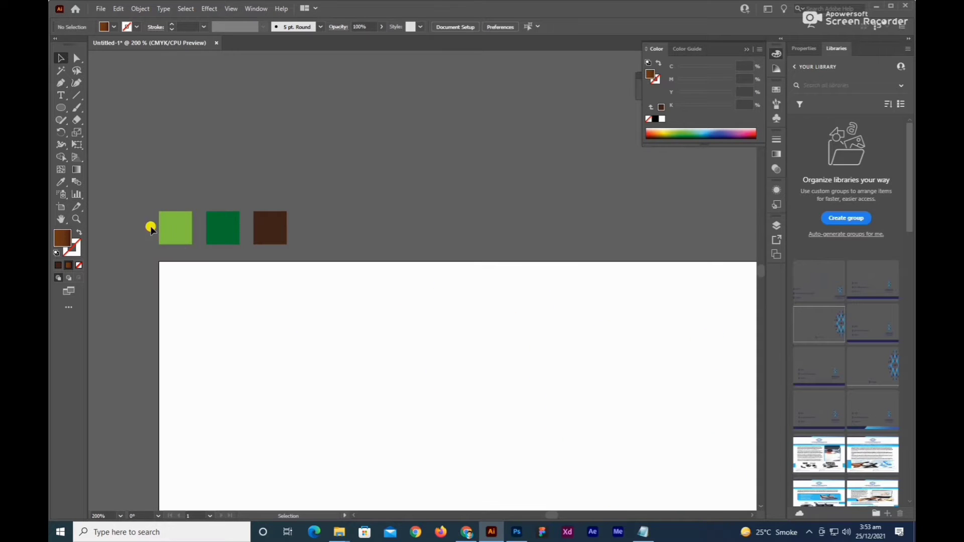
{"action": "left_click_drag", "start_coordinate": [357, 243], "coordinate": [358, 243]}
{"action": "left_click", "coordinate": [166, 253]}
Set the leaf circle image's opacity to 20% and lock the image as a tracing template.
{"action": "scroll", "coordinate": [286, 237], "scroll_direction": "down", "scroll_amount": 3}
{"action": "left_click_drag", "start_coordinate": [483, 327], "coordinate": [315, 280]}
{"action": "scroll", "coordinate": [445, 299], "scroll_direction": "up", "scroll_amount": 1}
{"action": "left_click", "coordinate": [387, 249]}
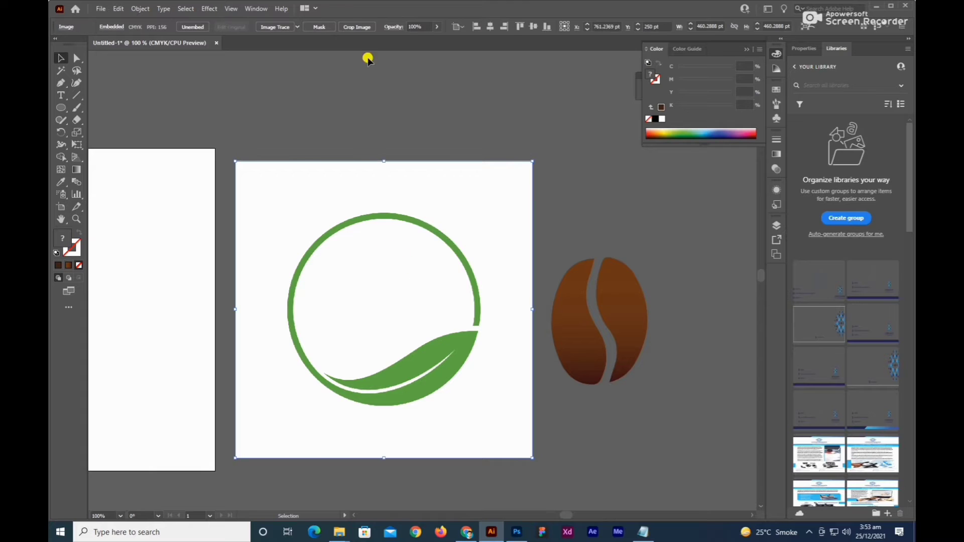
{"action": "left_click", "coordinate": [424, 26]}
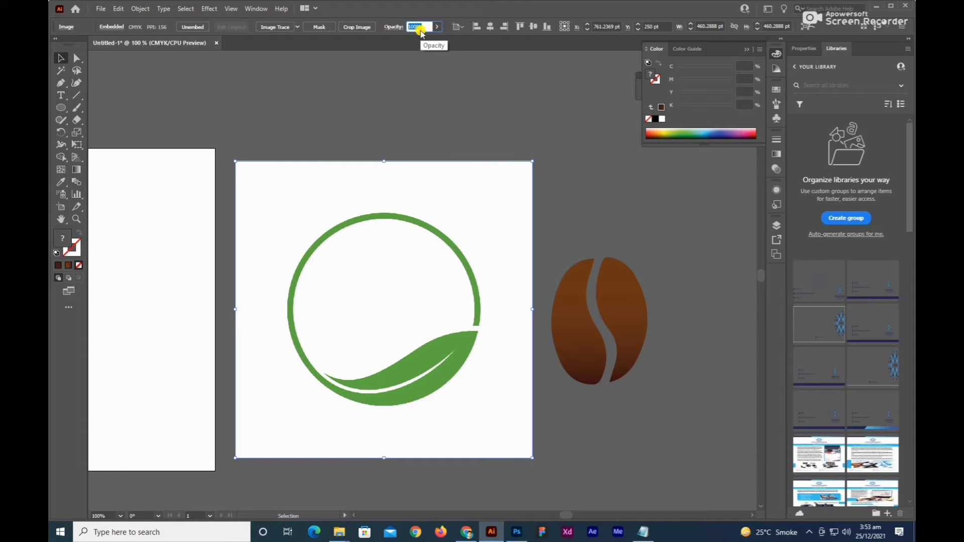
{"action": "key", "text": "Return"}
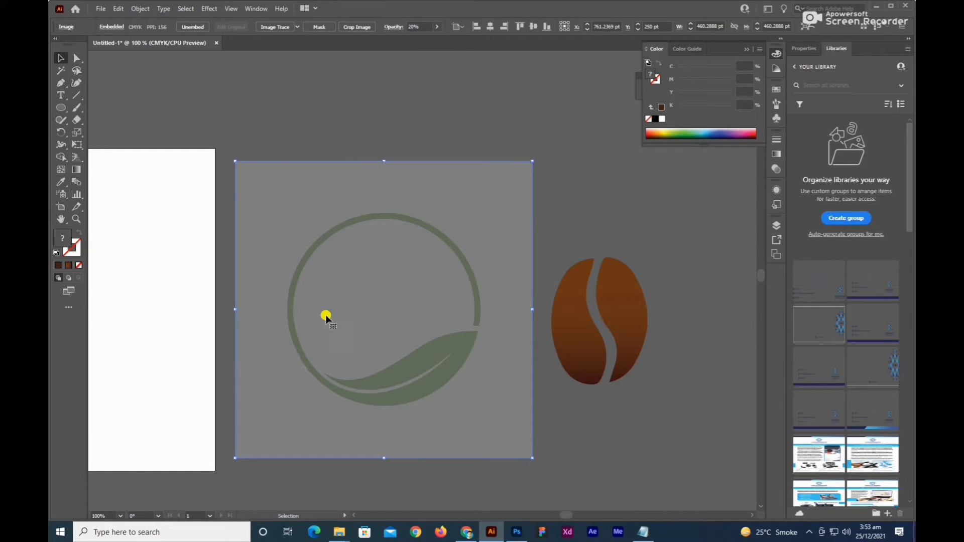
{"action": "left_click", "coordinate": [135, 11]}
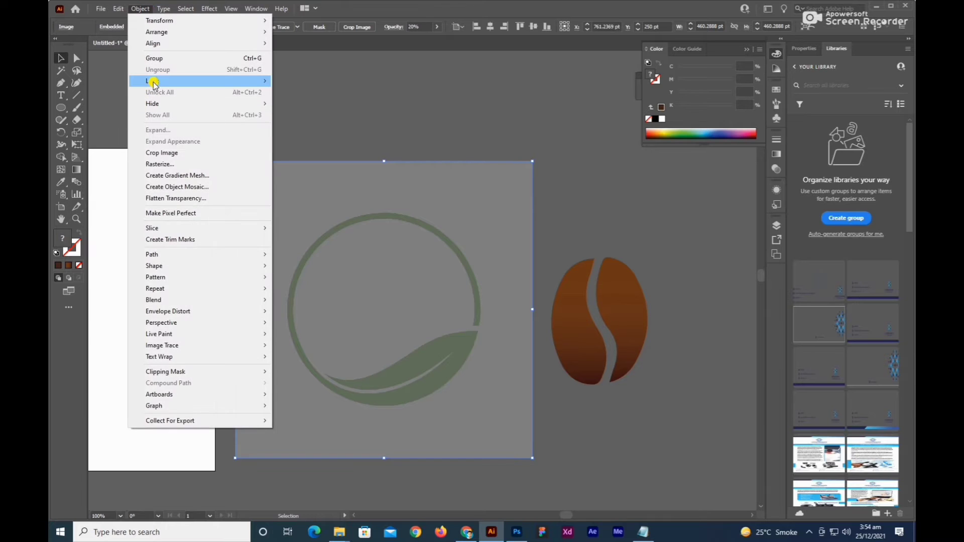
{"action": "mouse_move", "coordinate": [236, 81]}
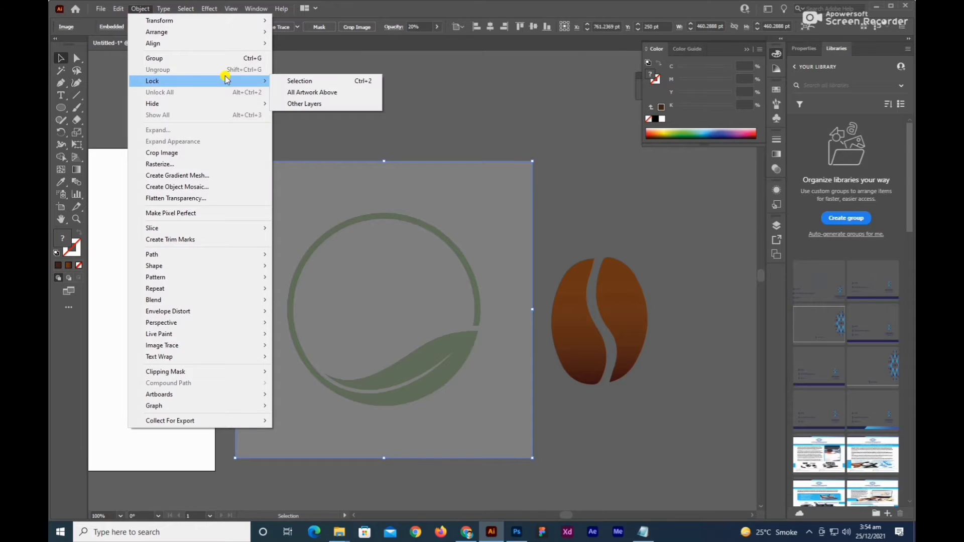
{"action": "left_click", "coordinate": [363, 82]}
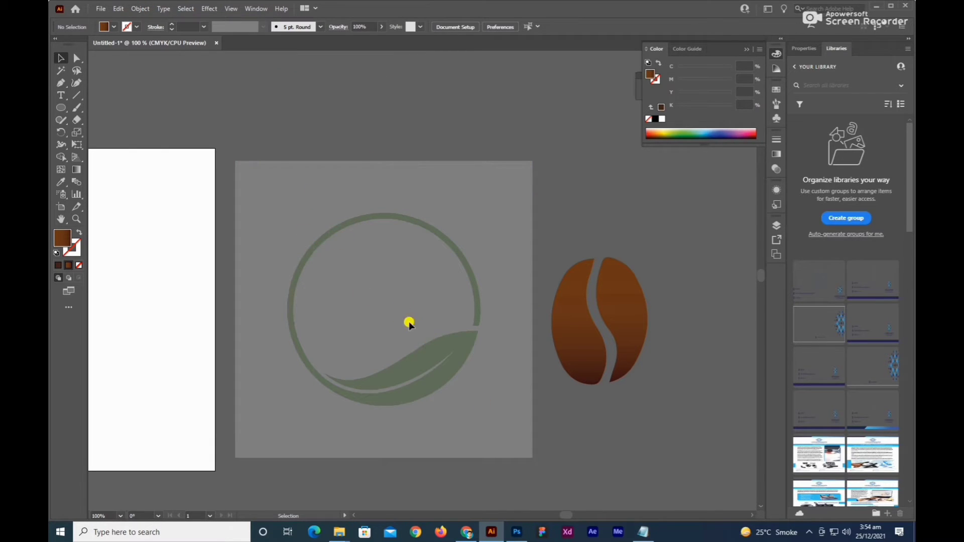
Draw a circle about 300 pt across from the ring's centre to its outer edge, with a solid dark brown outline and no fill.
{"action": "scroll", "coordinate": [424, 371], "scroll_direction": "up", "scroll_amount": 3}
{"action": "scroll", "coordinate": [435, 309], "scroll_direction": "down", "scroll_amount": 1}
{"action": "left_click_drag", "start_coordinate": [429, 267], "coordinate": [457, 347]}
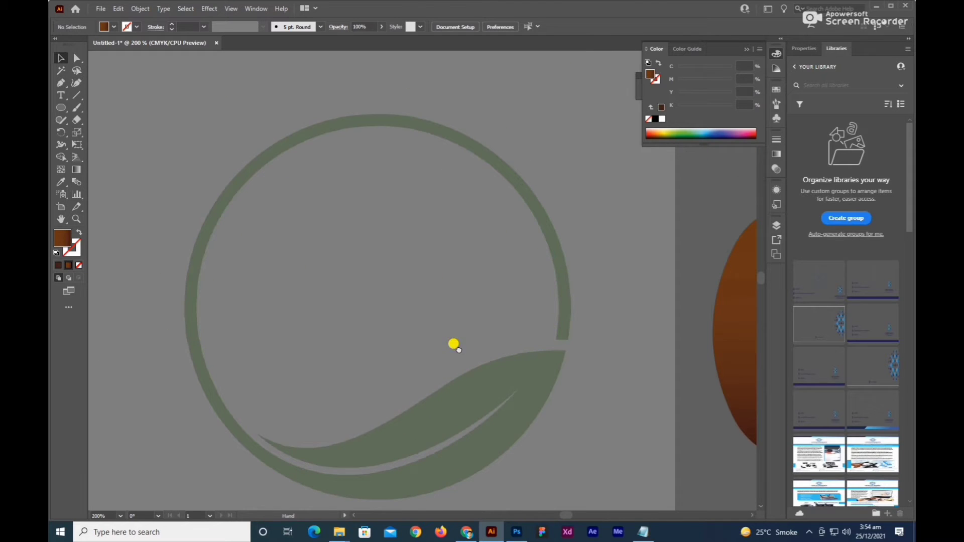
{"action": "left_click", "coordinate": [746, 50]}
{"action": "left_click", "coordinate": [685, 75]}
{"action": "left_click_drag", "start_coordinate": [607, 175], "coordinate": [647, 176]}
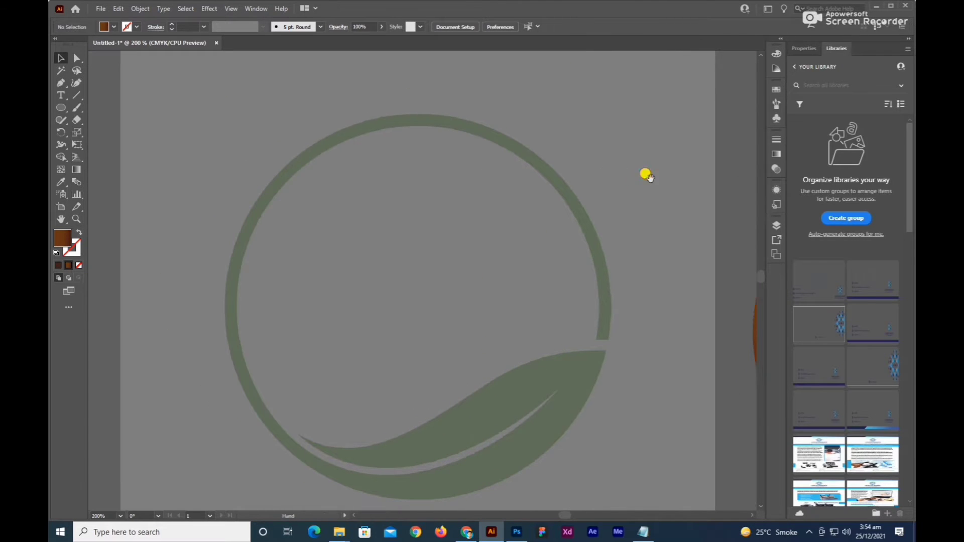
{"action": "left_click_drag", "start_coordinate": [591, 214], "coordinate": [598, 202]}
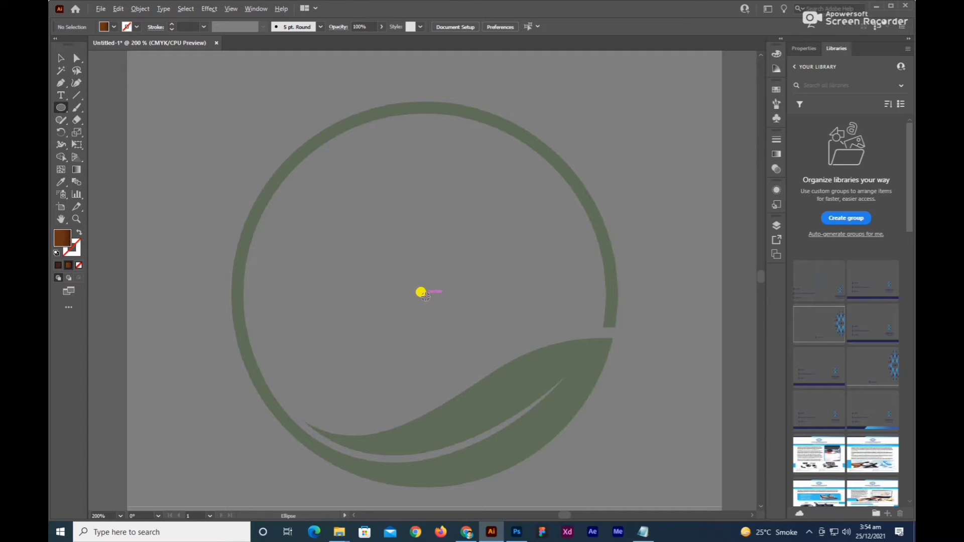
{"action": "left_click_drag", "start_coordinate": [425, 296], "coordinate": [506, 486]}
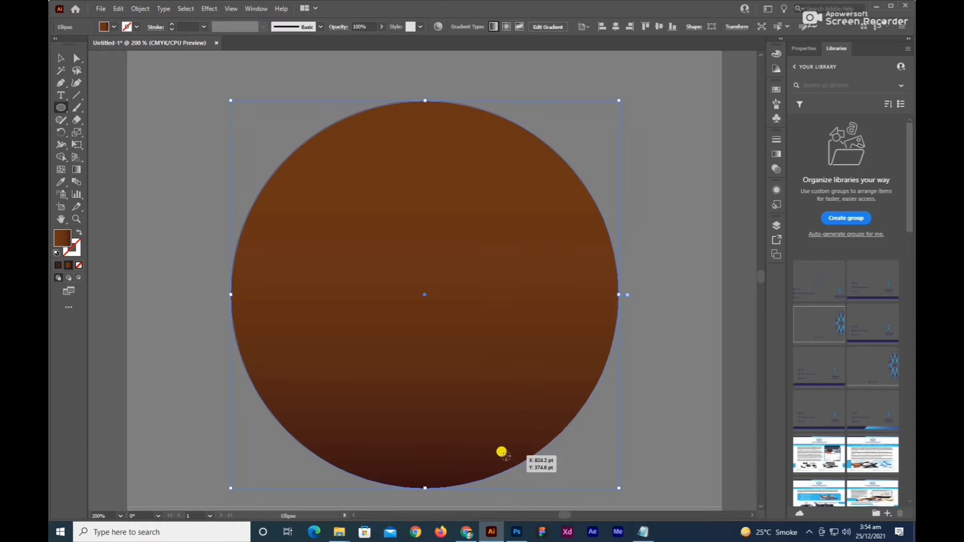
{"action": "left_click", "coordinate": [58, 265]}
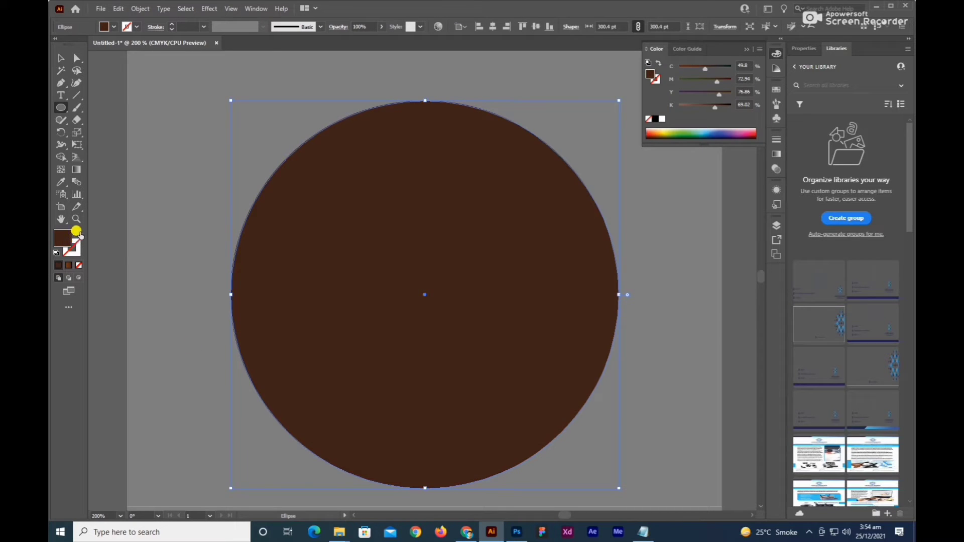
{"action": "left_click", "coordinate": [78, 232]}
Copy the circle in place and scale the copy about its centre to about 280 pt, matching the ring's inner edge.
{"action": "left_click", "coordinate": [61, 61]}
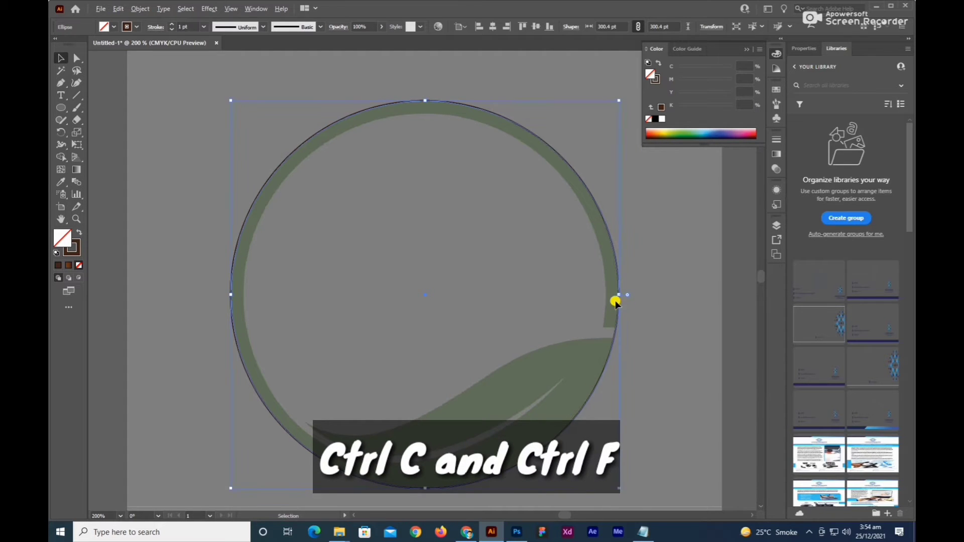
{"action": "mouse_move", "coordinate": [616, 293]}
{"action": "left_mouse_down"}
{"action": "mouse_move", "coordinate": [603, 286]}
{"action": "mouse_move", "coordinate": [606, 294]}
{"action": "left_mouse_up"}
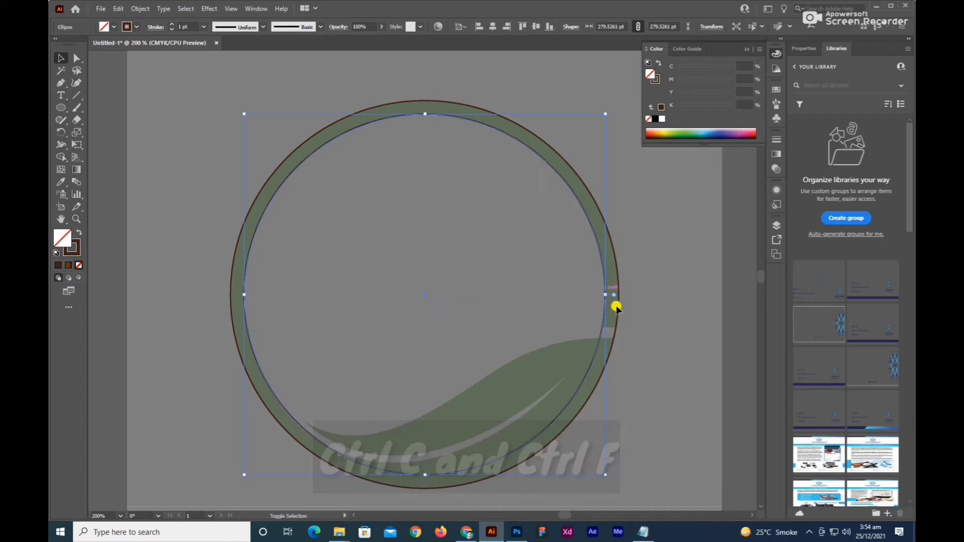
{"action": "left_click", "coordinate": [645, 304]}
Draw a straight Pen line about 22 pt long across both circles where the green ring ends above the leaf.
{"action": "scroll", "coordinate": [638, 300], "scroll_direction": "down", "scroll_amount": 1}
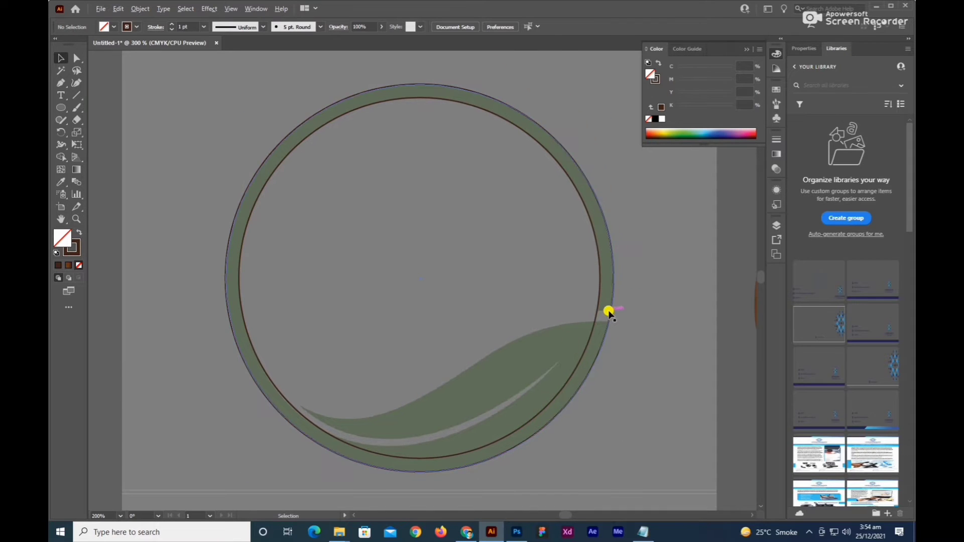
{"action": "scroll", "coordinate": [606, 311], "scroll_direction": "up", "scroll_amount": 3}
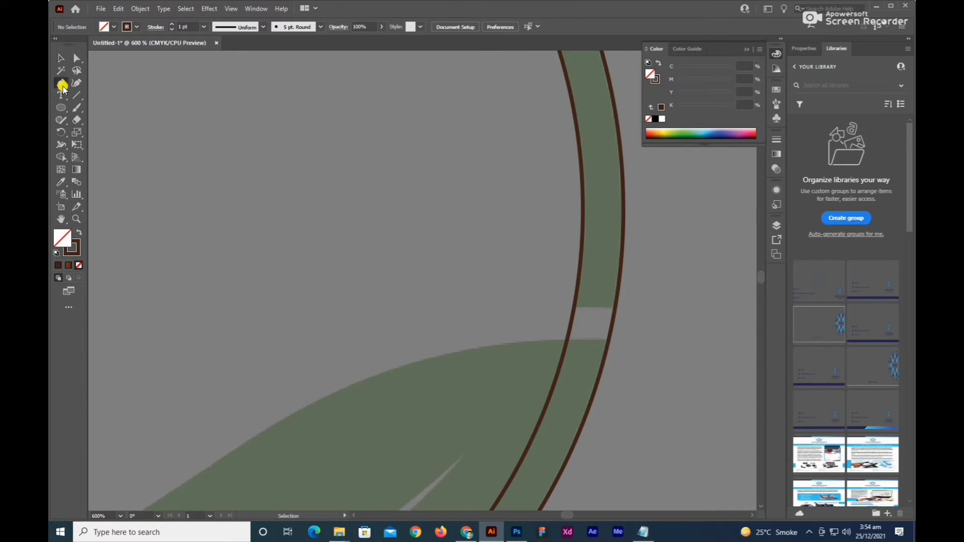
{"action": "left_click", "coordinate": [554, 308]}
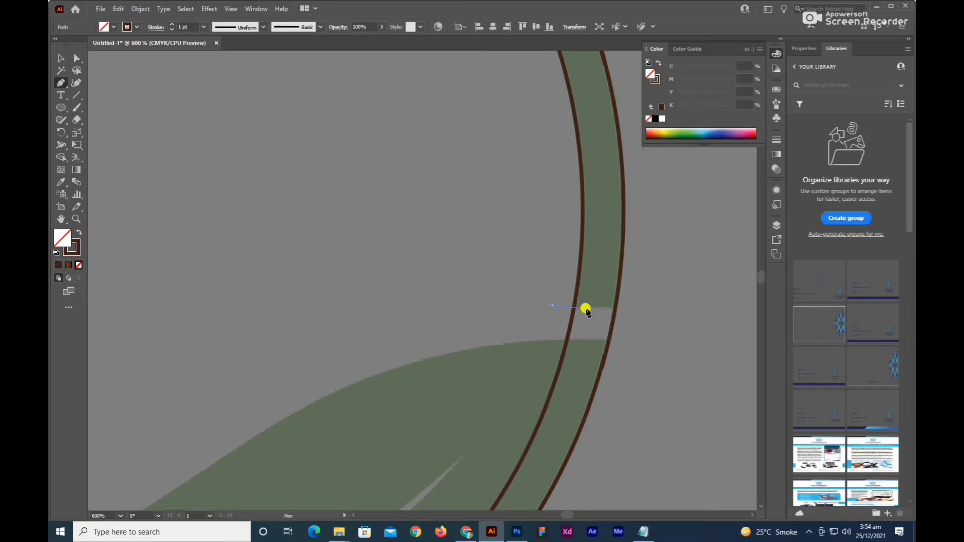
{"action": "left_click", "coordinate": [637, 310]}
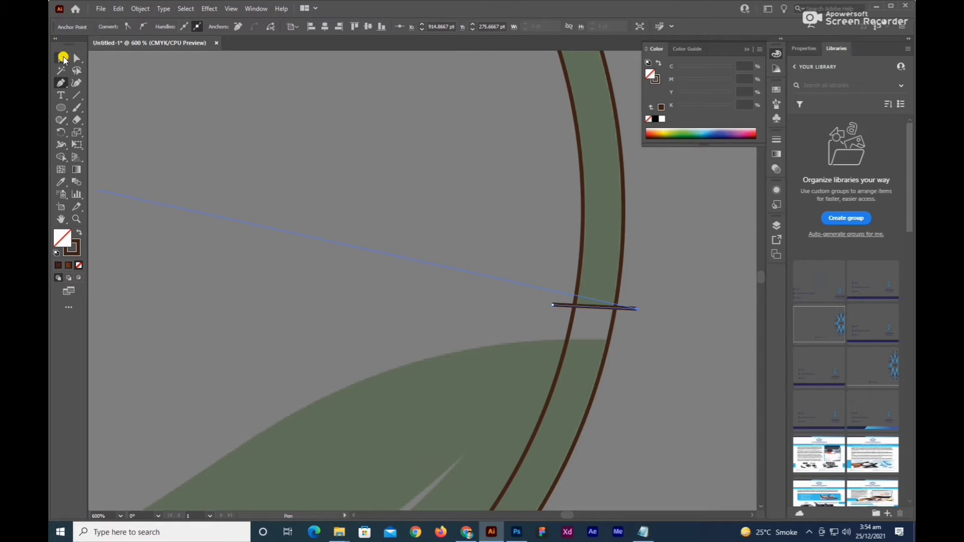
Trace the leaf's upper edge with a curved Pen path from just outside the ring to the leaf's far pointed tip.
{"action": "left_click", "coordinate": [60, 86]}
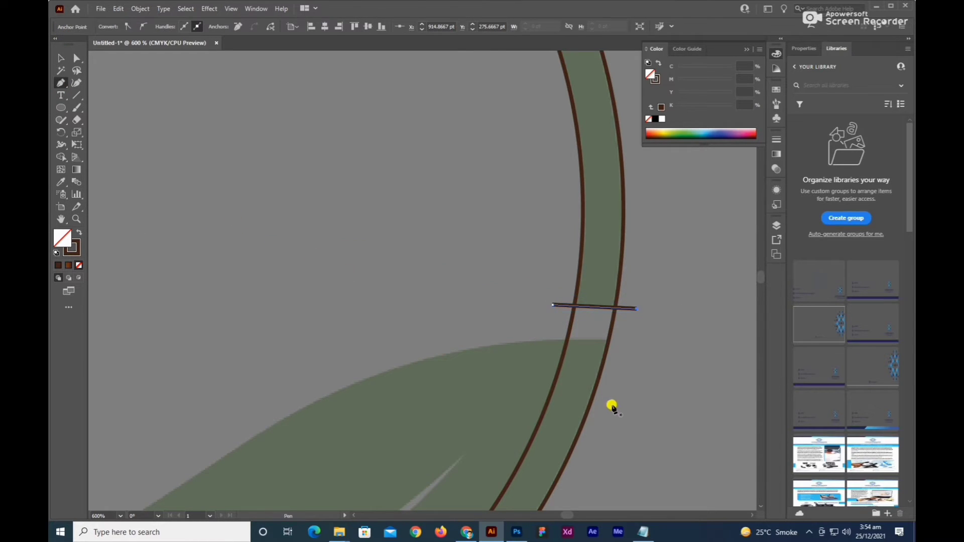
{"action": "left_click", "coordinate": [621, 343]}
{"action": "scroll", "coordinate": [620, 348], "scroll_direction": "down", "scroll_amount": 2}
{"action": "scroll", "coordinate": [432, 324], "scroll_direction": "up", "scroll_amount": 1}
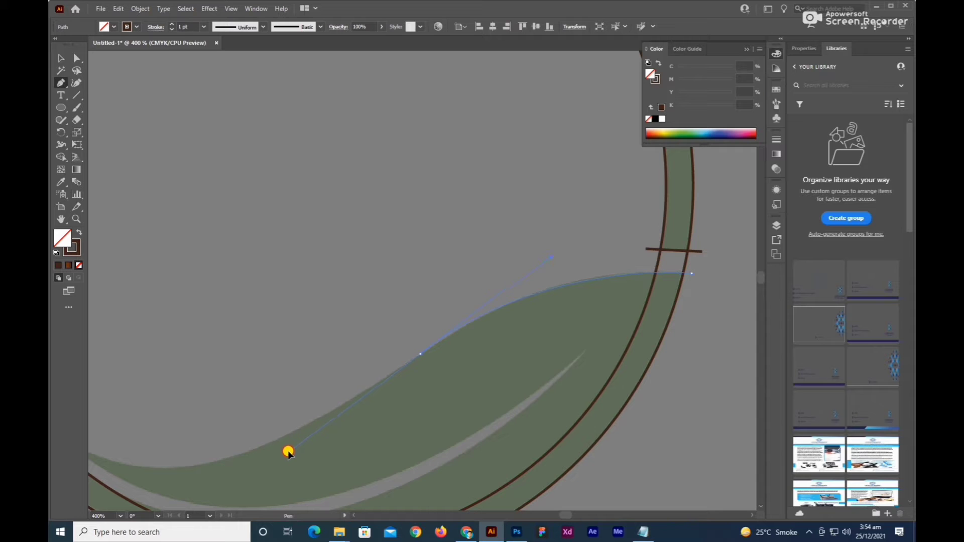
{"action": "left_click_drag", "start_coordinate": [288, 452], "coordinate": [429, 396]}
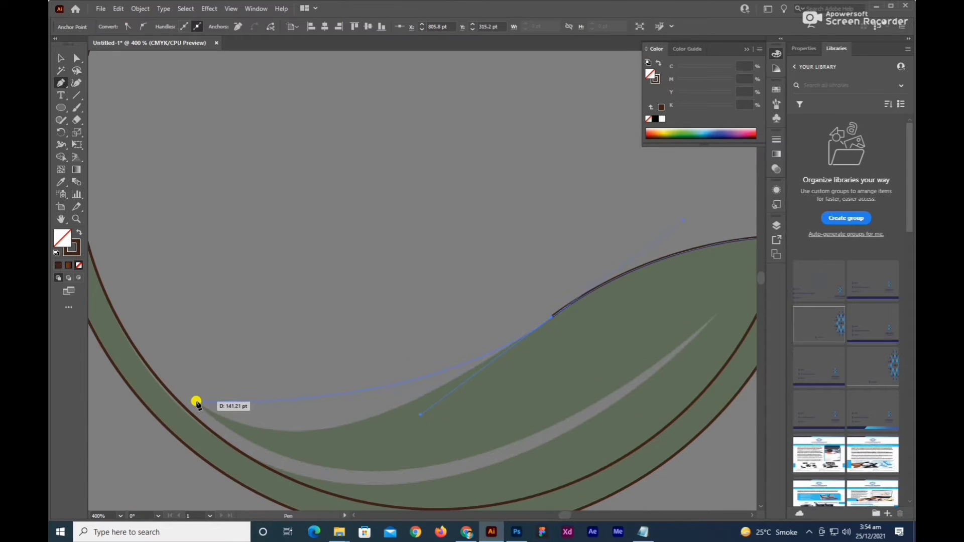
{"action": "left_click_drag", "start_coordinate": [196, 400], "coordinate": [140, 296]}
{"action": "left_click_drag", "start_coordinate": [98, 329], "coordinate": [96, 333]}
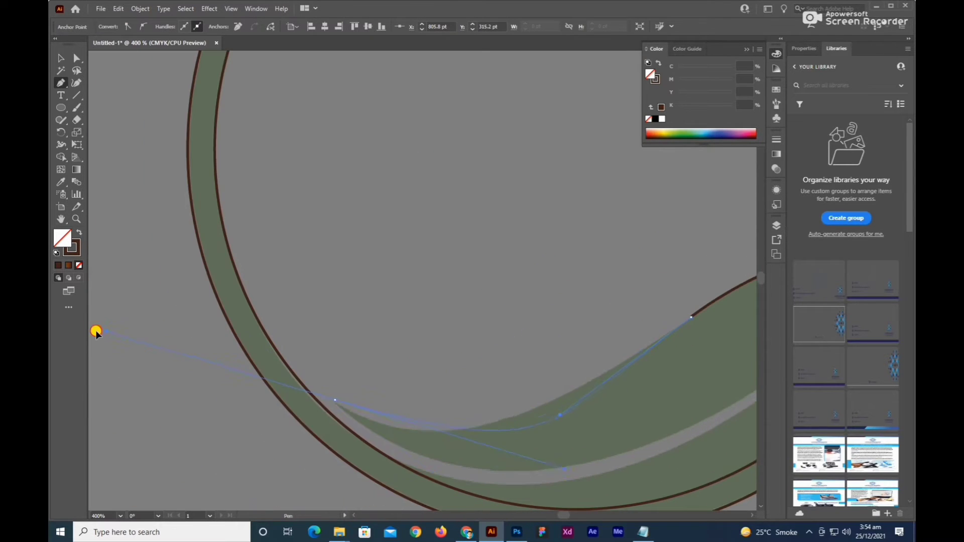
{"action": "left_click_drag", "start_coordinate": [197, 324], "coordinate": [234, 333]}
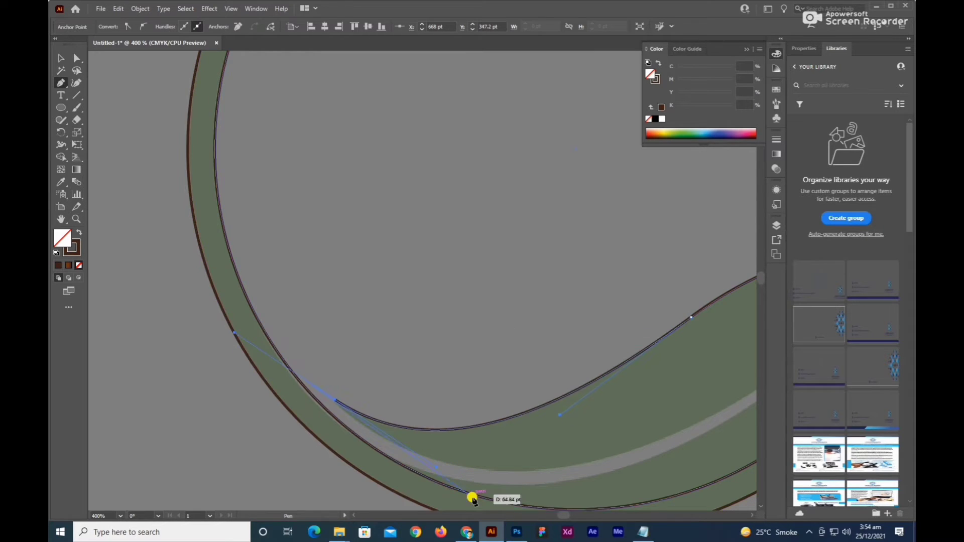
{"action": "left_click_drag", "start_coordinate": [474, 498], "coordinate": [415, 436]}
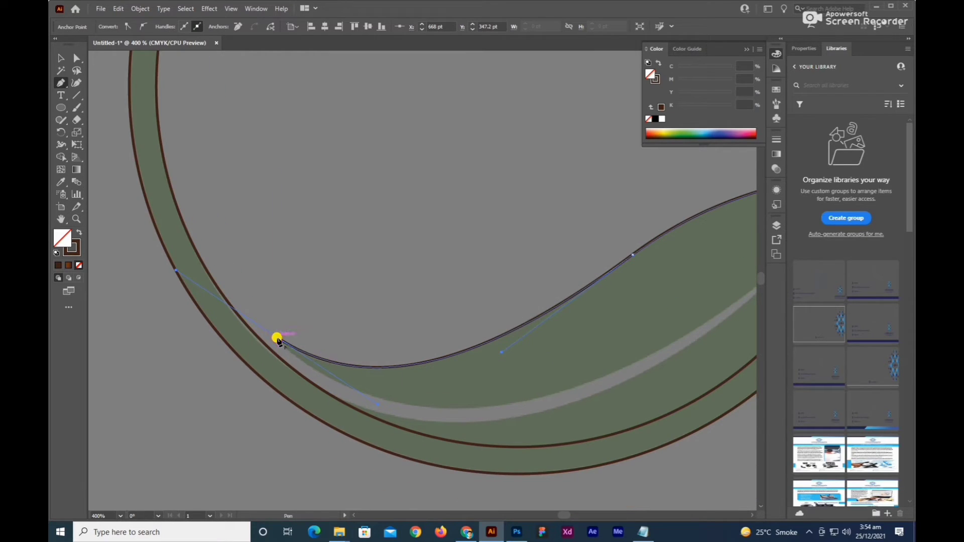
Continue the Pen path along the upper edge of the leaf's pale vein to its tip and remove the outgoing handle there.
{"action": "left_click_drag", "start_coordinate": [542, 384], "coordinate": [348, 413]}
{"action": "scroll", "coordinate": [608, 303], "scroll_direction": "down", "scroll_amount": 1}
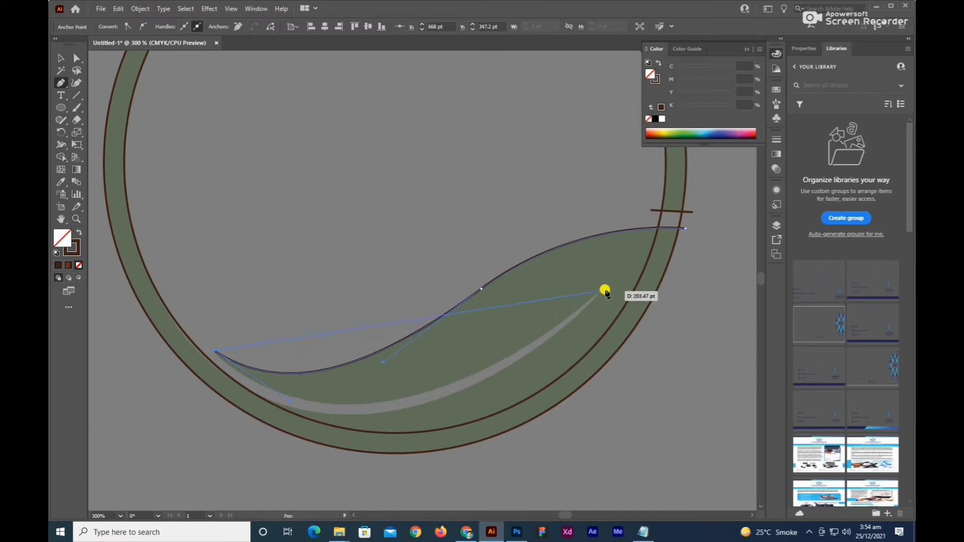
{"action": "left_click_drag", "start_coordinate": [607, 283], "coordinate": [690, 149]}
{"action": "left_click_drag", "start_coordinate": [361, 355], "coordinate": [669, 194]}
{"action": "scroll", "coordinate": [544, 312], "scroll_direction": "down", "scroll_amount": 1}
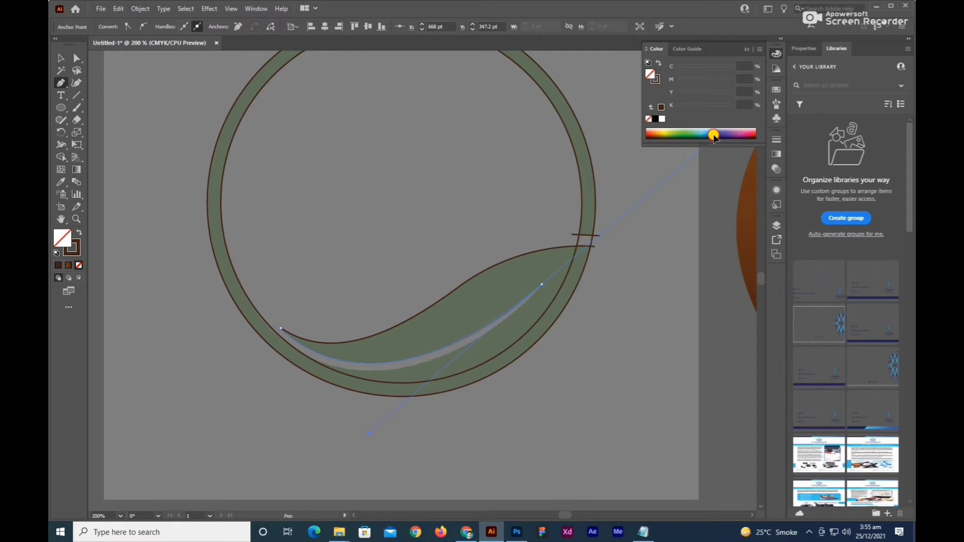
{"action": "left_click_drag", "start_coordinate": [713, 137], "coordinate": [701, 147]}
{"action": "scroll", "coordinate": [528, 291], "scroll_direction": "up", "scroll_amount": 2}
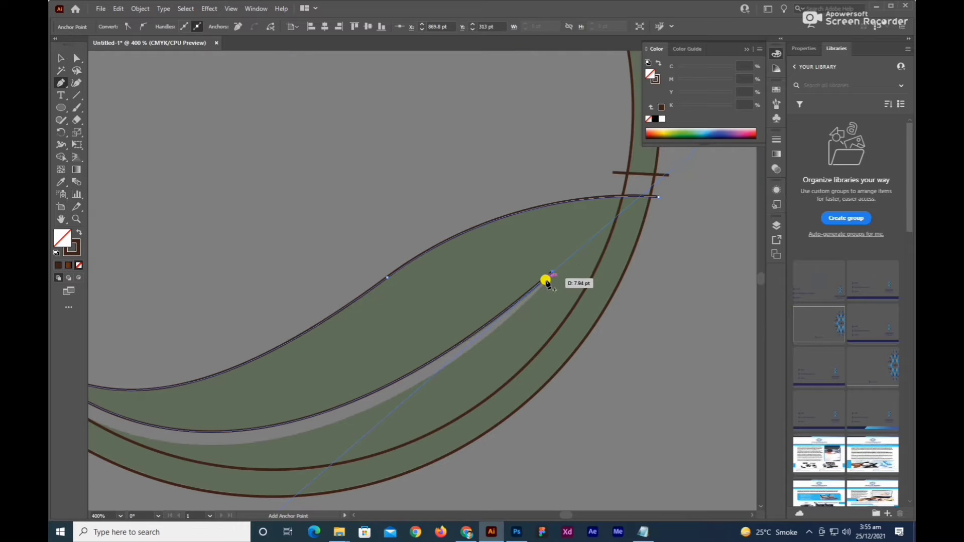
{"action": "left_click", "coordinate": [551, 275]}
Curve the Pen path back along the lower edge of the vein, ending on the inner circle.
{"action": "key", "text": "space"}
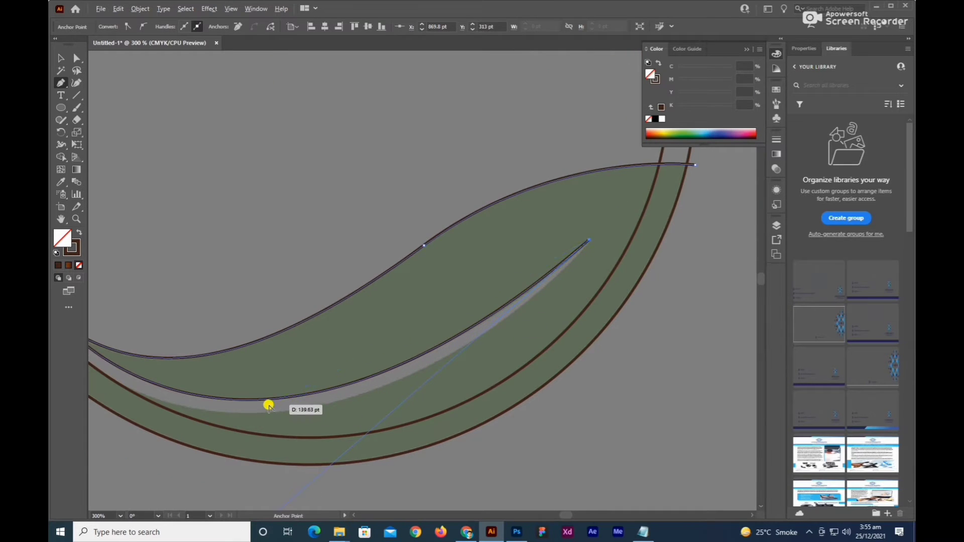
{"action": "left_click_drag", "start_coordinate": [263, 401], "coordinate": [312, 418]}
{"action": "scroll", "coordinate": [312, 417], "scroll_direction": "down", "scroll_amount": 1}
{"action": "scroll", "coordinate": [248, 417], "scroll_direction": "up", "scroll_amount": 1}
{"action": "scroll", "coordinate": [221, 408], "scroll_direction": "down", "scroll_amount": 1}
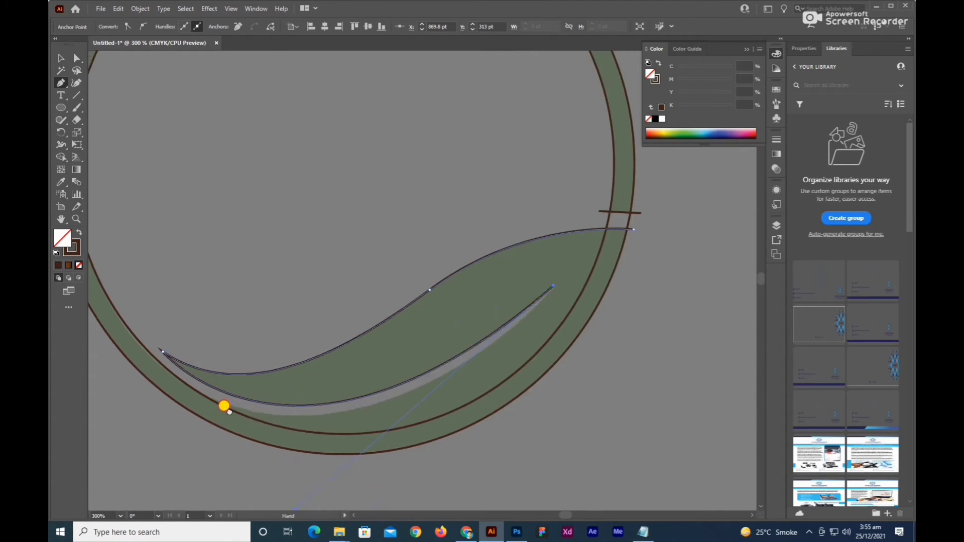
{"action": "left_click_drag", "start_coordinate": [224, 407], "coordinate": [400, 339]}
{"action": "left_click_drag", "start_coordinate": [489, 412], "coordinate": [208, 428]}
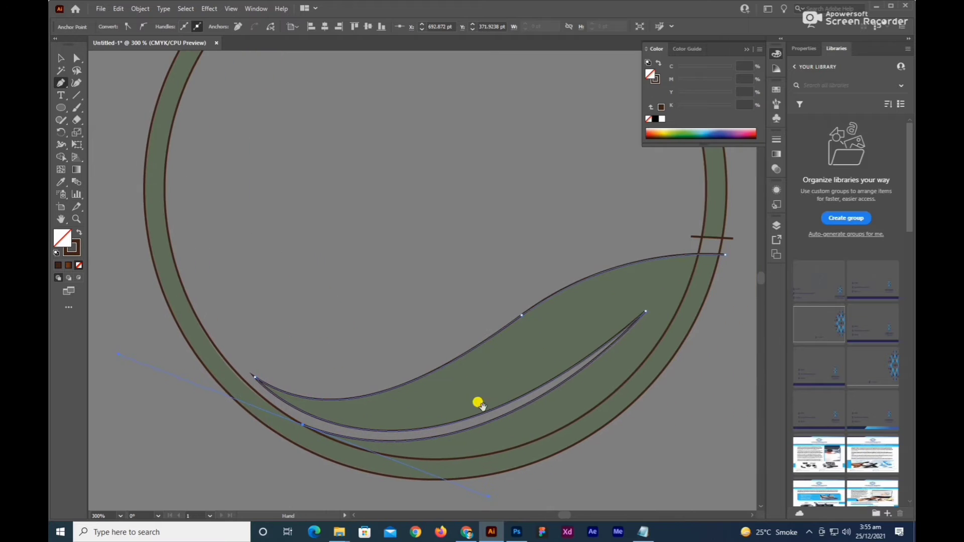
Finish the Pen path at its end point on the inner circle and deselect it.
{"action": "left_click", "coordinate": [303, 426]}
{"action": "left_click", "coordinate": [61, 60]}
{"action": "left_click", "coordinate": [347, 224]}
{"action": "scroll", "coordinate": [345, 233], "scroll_direction": "down", "scroll_amount": 1}
{"action": "left_click_drag", "start_coordinate": [374, 229], "coordinate": [373, 297]}
{"action": "scroll", "coordinate": [287, 274], "scroll_direction": "down", "scroll_amount": 1}
{"action": "scroll", "coordinate": [287, 273], "scroll_direction": "down", "scroll_amount": 1}
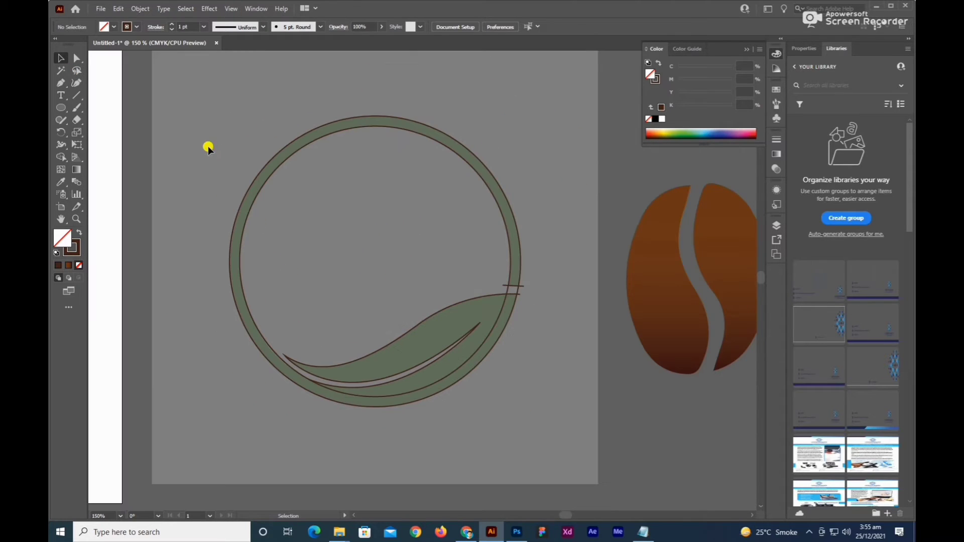
Select all traced paths and use Shape Builder to remove the gap section, overhanging line ends and inner circle line crossing the leaf.
{"action": "left_click", "coordinate": [408, 380]}
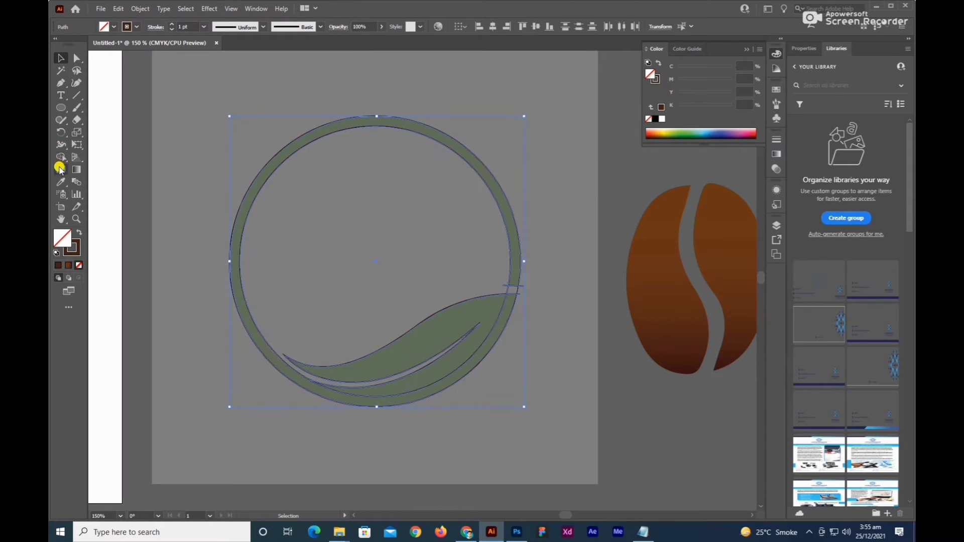
{"action": "left_click", "coordinate": [59, 160]}
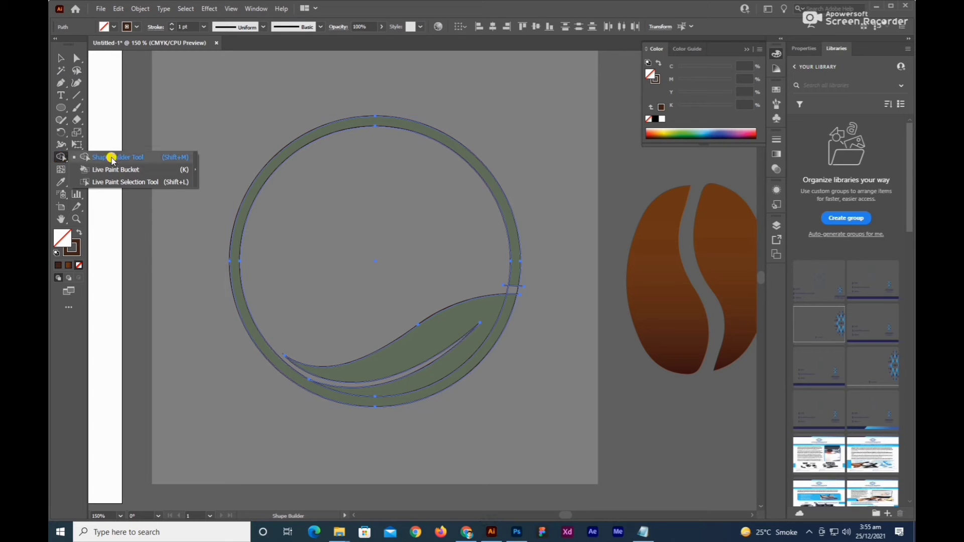
{"action": "left_click", "coordinate": [108, 155]}
{"action": "scroll", "coordinate": [516, 286], "scroll_direction": "up", "scroll_amount": 5}
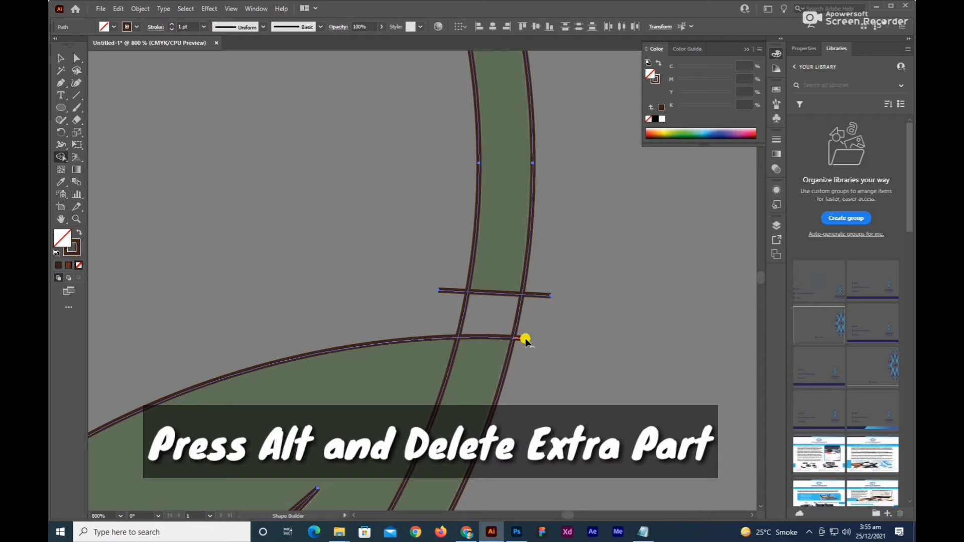
{"action": "left_click", "coordinate": [537, 296], "text": "alt"}
{"action": "left_click", "coordinate": [493, 319], "text": "alt"}
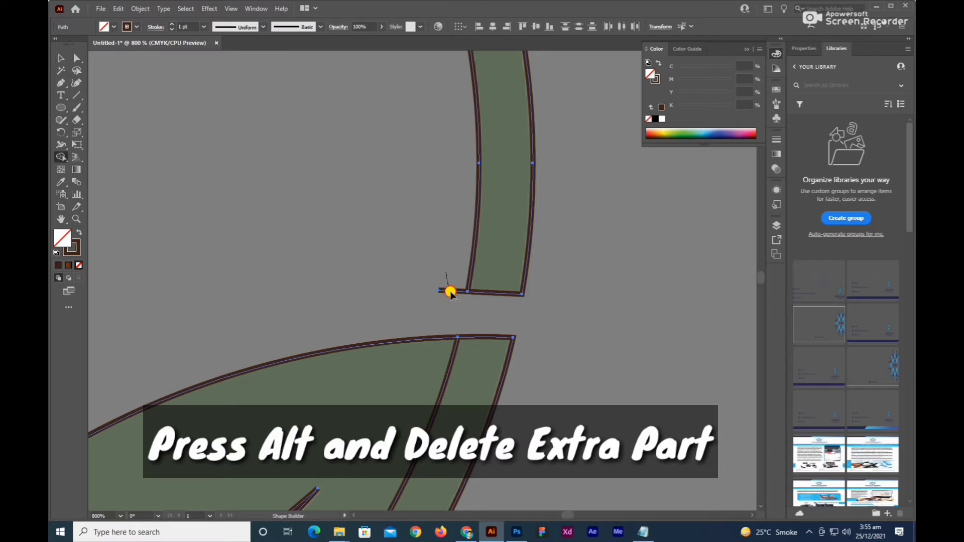
{"action": "left_click", "coordinate": [454, 347], "text": "alt"}
{"action": "scroll", "coordinate": [455, 355], "scroll_direction": "down", "scroll_amount": 3}
{"action": "scroll", "coordinate": [504, 366], "scroll_direction": "down", "scroll_amount": 4}
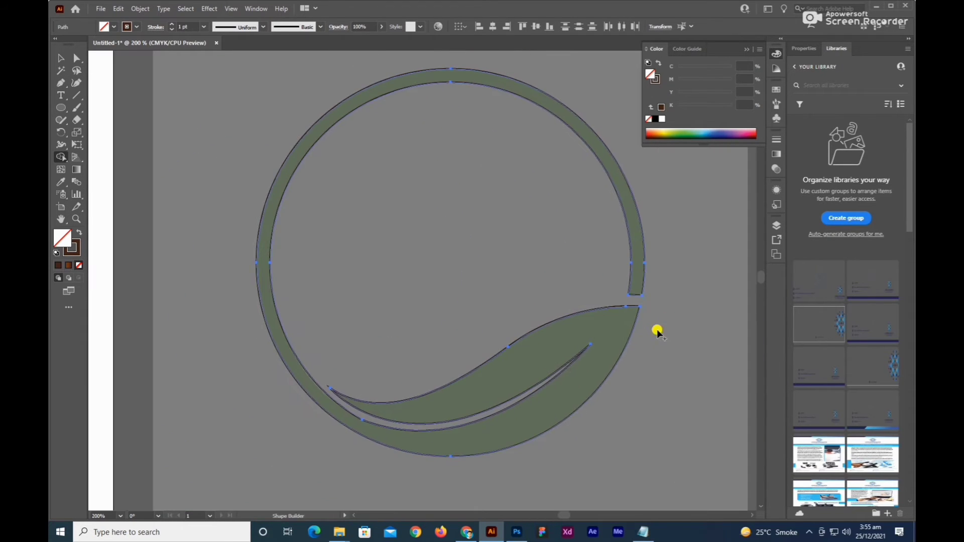
Move the trimmed ring and leaf outline off the faded reference image to the empty area beyond the coffee bean.
{"action": "key", "text": "v"}
{"action": "left_click", "coordinate": [665, 345]}
{"action": "left_click_drag", "start_coordinate": [665, 343], "coordinate": [553, 324]}
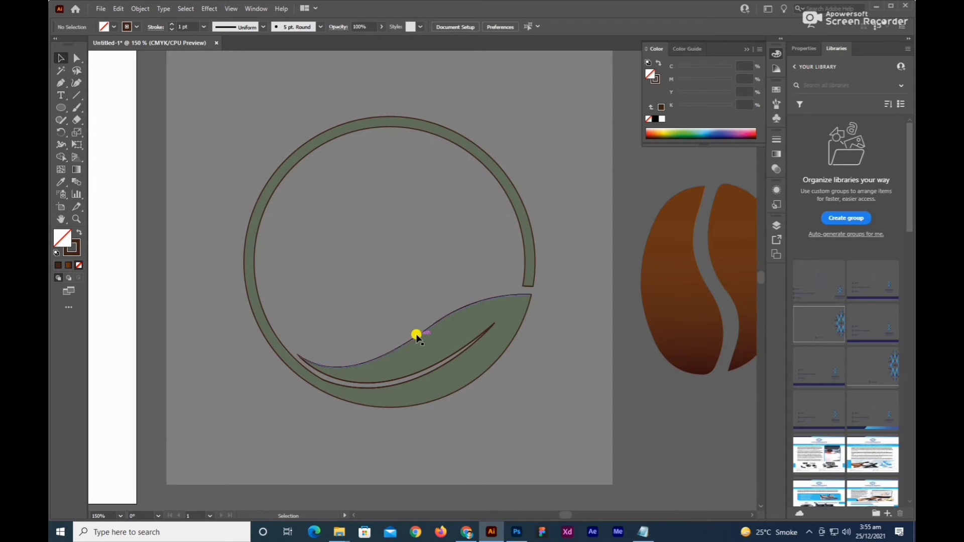
{"action": "left_click_drag", "start_coordinate": [416, 336], "coordinate": [535, 382]}
{"action": "key", "text": "ctrl+z"}
{"action": "left_click", "coordinate": [554, 350]}
{"action": "scroll", "coordinate": [497, 357], "scroll_direction": "down", "scroll_amount": 2}
{"action": "left_click_drag", "start_coordinate": [495, 358], "coordinate": [706, 431]}
{"action": "left_click_drag", "start_coordinate": [724, 437], "coordinate": [599, 433]}
{"action": "left_click", "coordinate": [597, 414]}
Swap the fill and stroke of the ring and leaf shape, making it solid dark brown without an outline.
{"action": "scroll", "coordinate": [597, 412], "scroll_direction": "up", "scroll_amount": 2, "text": "alt"}
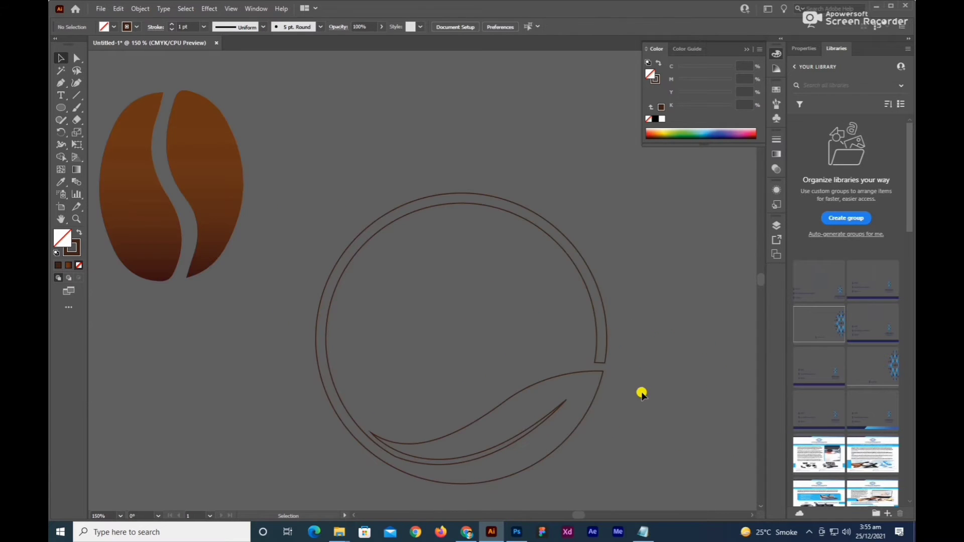
{"action": "left_click_drag", "start_coordinate": [627, 402], "coordinate": [635, 391]}
{"action": "left_click_drag", "start_coordinate": [661, 269], "coordinate": [517, 353]}
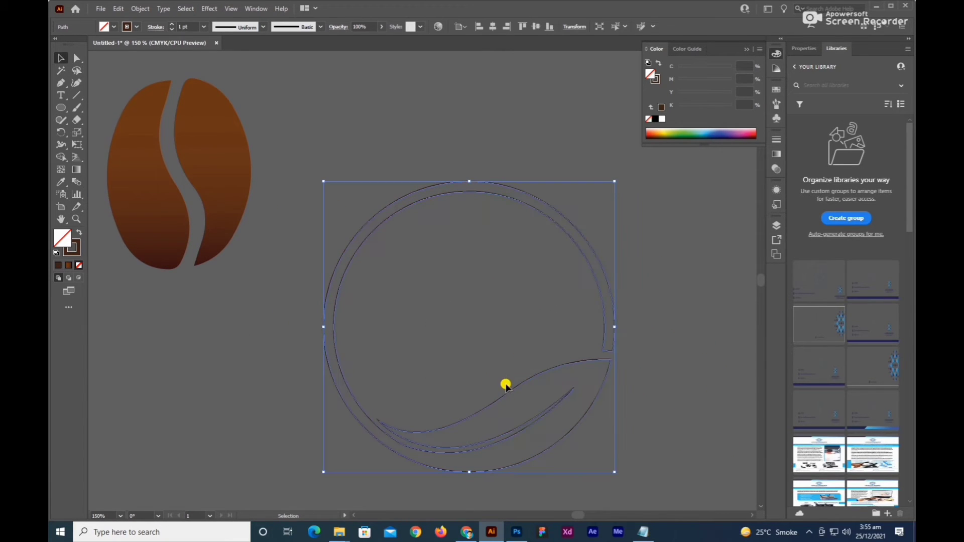
{"action": "left_click", "coordinate": [79, 234]}
{"action": "left_click", "coordinate": [279, 377]}
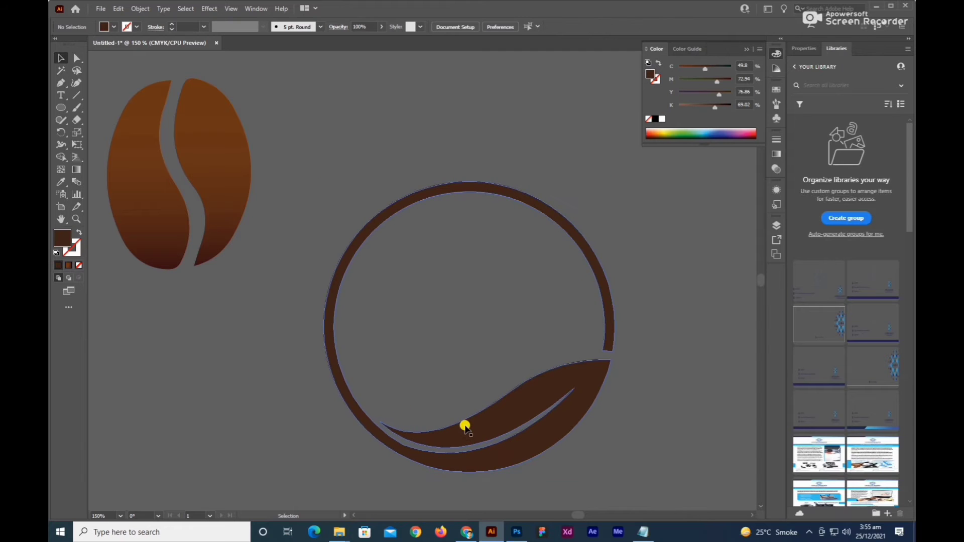
Move the brown ring and leaf shape onto the white artboard beneath the color swatches.
{"action": "scroll", "coordinate": [506, 412], "scroll_direction": "down", "scroll_amount": 1, "text": "alt"}
{"action": "left_click", "coordinate": [506, 412]}
{"action": "left_click", "coordinate": [573, 398]}
{"action": "left_click_drag", "start_coordinate": [590, 376], "coordinate": [625, 388]}
{"action": "left_click_drag", "start_coordinate": [623, 317], "coordinate": [607, 385]}
{"action": "scroll", "coordinate": [497, 390], "scroll_direction": "down", "scroll_amount": 1, "text": "alt"}
{"action": "left_click_drag", "start_coordinate": [669, 424], "coordinate": [186, 377]}
{"action": "scroll", "coordinate": [367, 400], "scroll_direction": "up", "scroll_amount": 2, "text": "alt"}
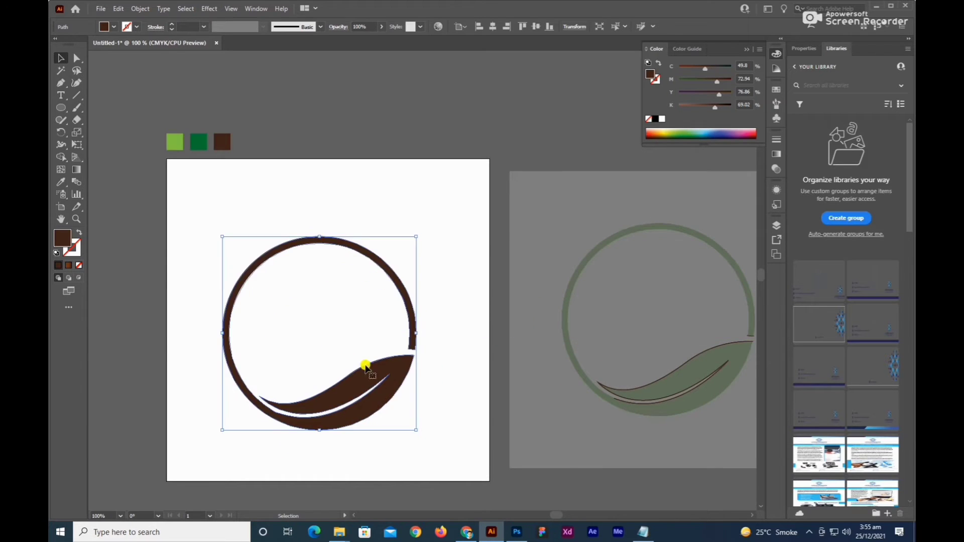
Recolor the ring and leaf shape with the light green sampled from the swatch above the artboard.
{"action": "scroll", "coordinate": [343, 370], "scroll_direction": "up", "scroll_amount": 1, "text": "alt"}
{"action": "left_click_drag", "start_coordinate": [343, 370], "coordinate": [407, 394]}
{"action": "scroll", "coordinate": [407, 394], "scroll_direction": "down", "scroll_amount": 1, "text": "alt"}
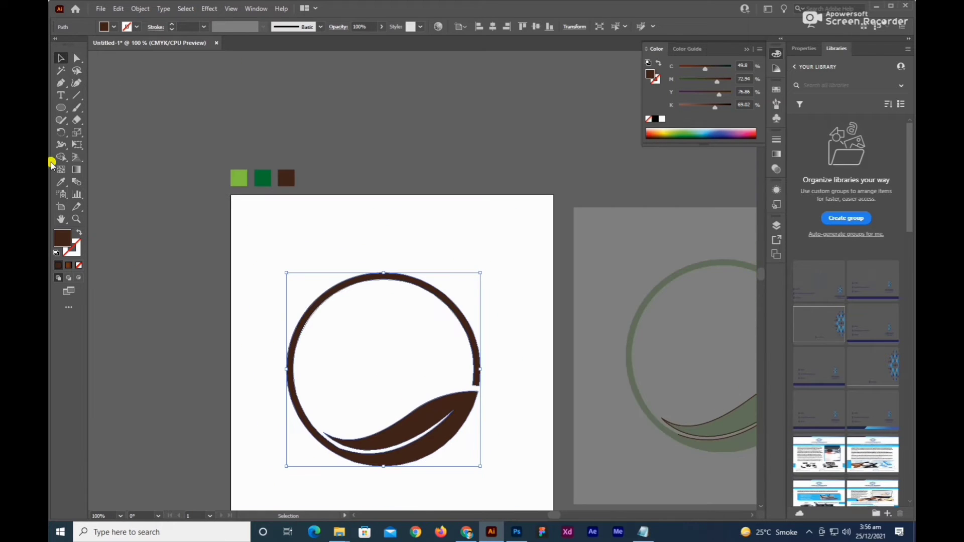
{"action": "left_click", "coordinate": [60, 181]}
{"action": "left_click", "coordinate": [233, 179]}
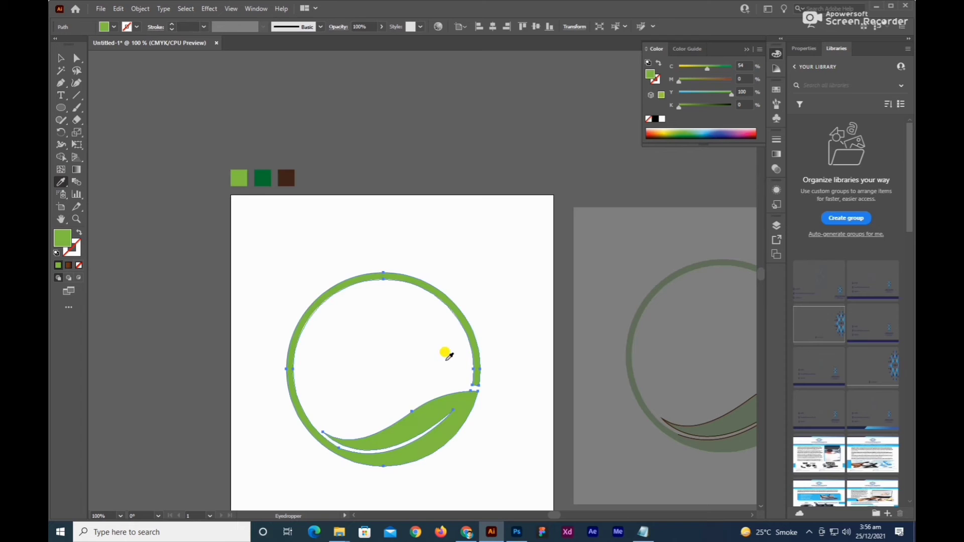
{"action": "left_click", "coordinate": [61, 58]}
{"action": "left_click", "coordinate": [505, 289]}
{"action": "scroll", "coordinate": [508, 266], "scroll_direction": "down", "scroll_amount": 1}
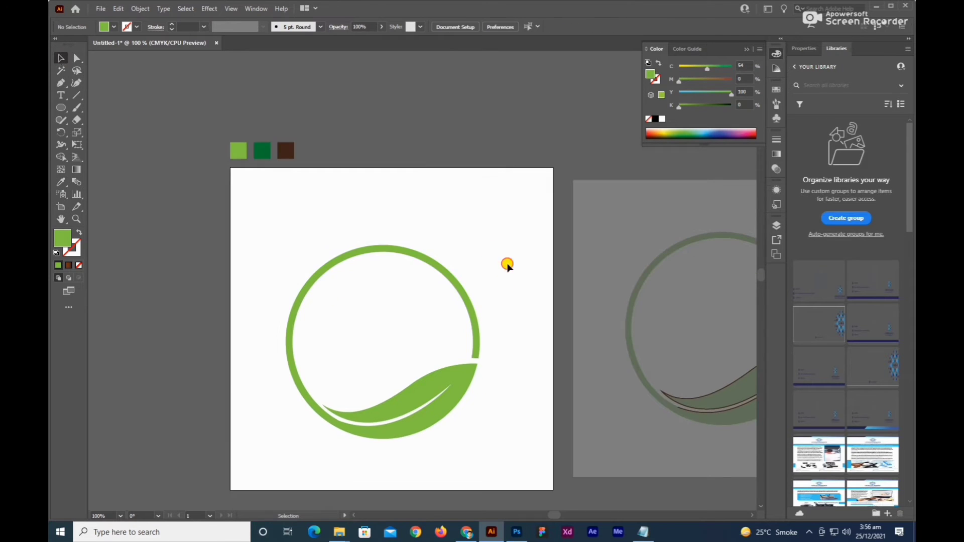
Draw a circle about 229 pt in diameter from the ring's center and give it a green stroke with no fill.
{"action": "scroll", "coordinate": [419, 379], "scroll_direction": "down", "scroll_amount": 1, "text": "alt"}
{"action": "scroll", "coordinate": [437, 415], "scroll_direction": "right", "scroll_amount": 1}
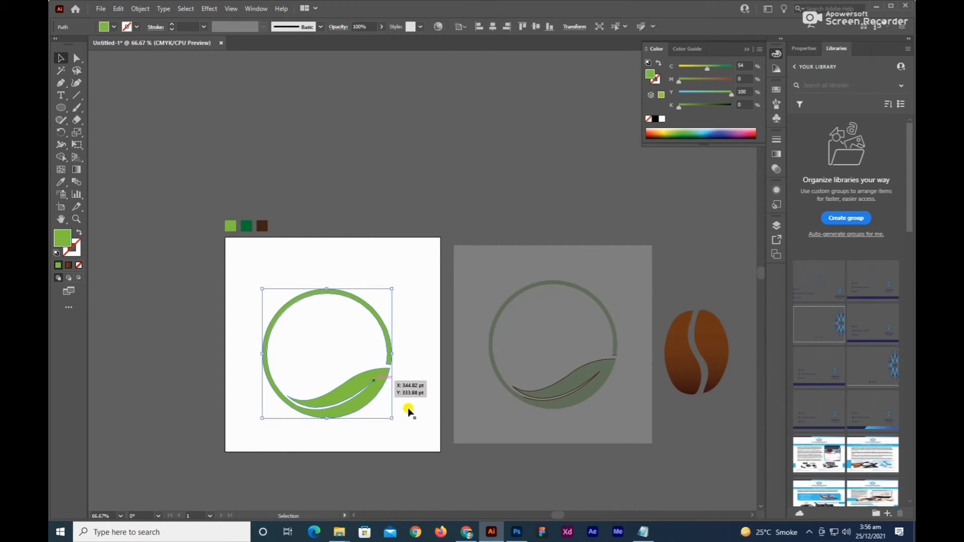
{"action": "key", "text": "space"}
{"action": "left_click_drag", "start_coordinate": [420, 415], "coordinate": [373, 424]}
{"action": "left_click_drag", "start_coordinate": [353, 377], "coordinate": [554, 381]}
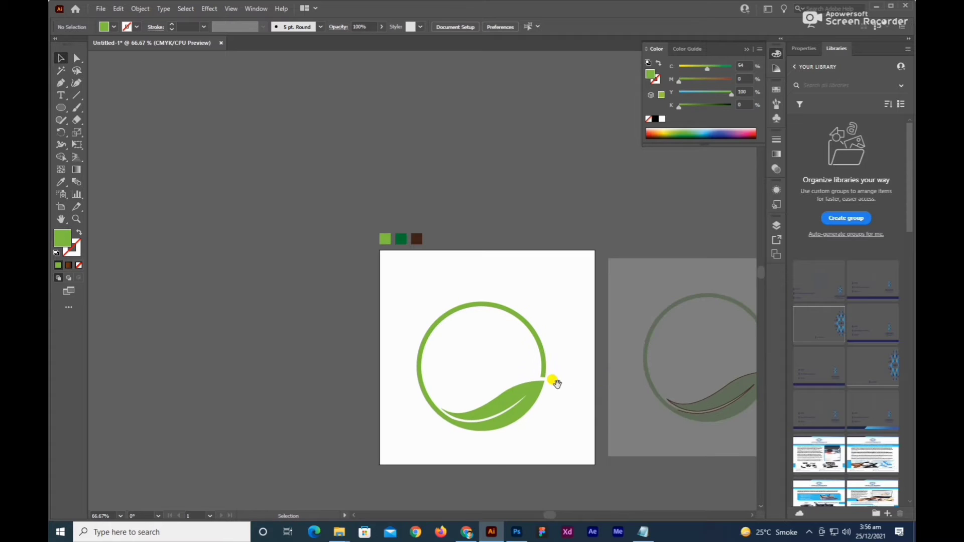
{"action": "scroll", "coordinate": [487, 360], "scroll_direction": "up", "scroll_amount": 2, "text": "alt"}
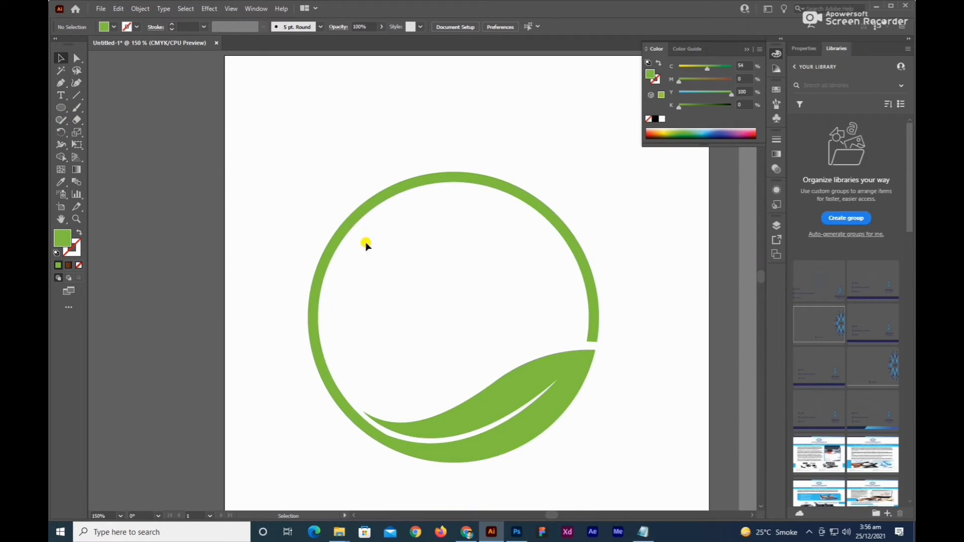
{"action": "left_click_drag", "start_coordinate": [504, 317], "coordinate": [466, 264]}
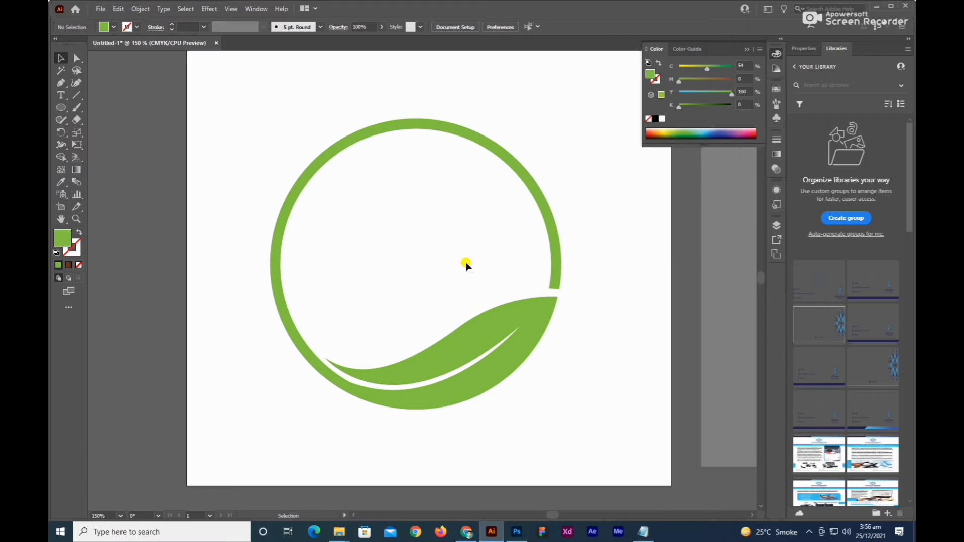
{"action": "left_click", "coordinate": [63, 110]}
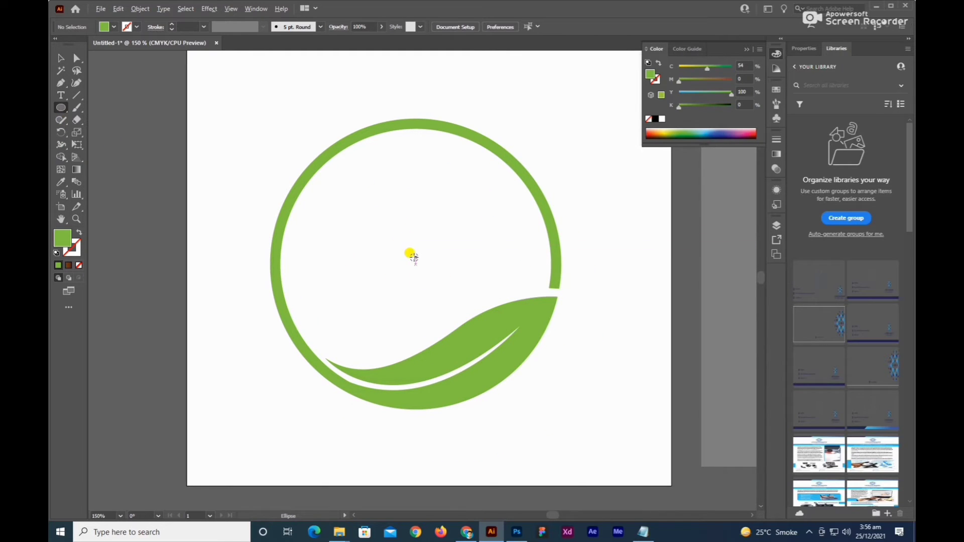
{"action": "left_click_drag", "start_coordinate": [416, 262], "coordinate": [457, 366]}
{"action": "left_click", "coordinate": [79, 232]}
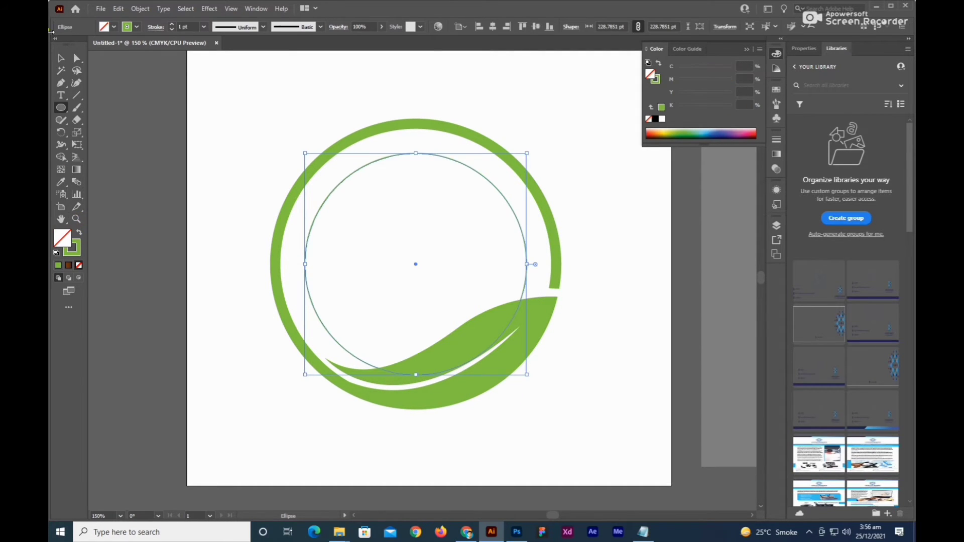
{"action": "left_click", "coordinate": [61, 58]}
{"action": "left_click", "coordinate": [232, 198]}
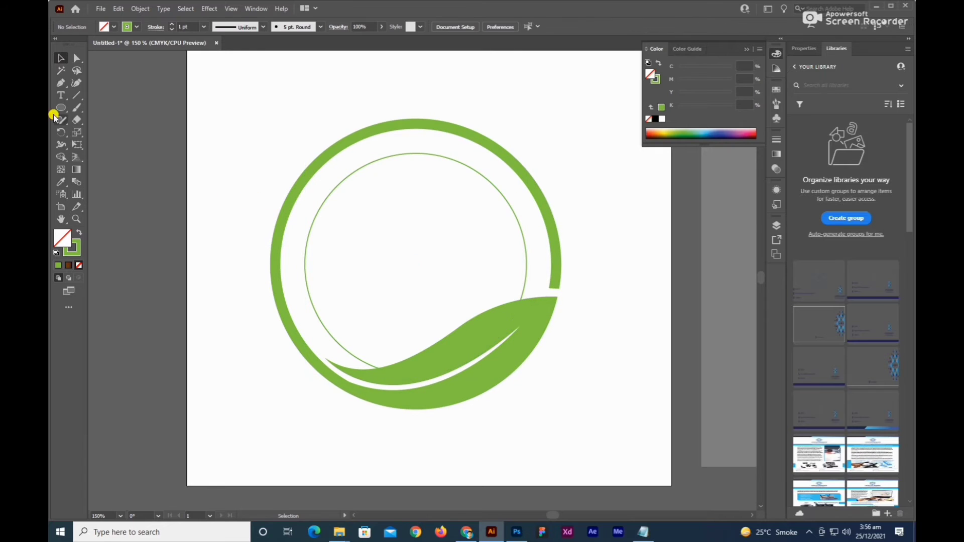
Turn the thin inner circle into a text path with the Type on a Path tool, starting near its topmost point.
{"action": "left_click", "coordinate": [62, 96]}
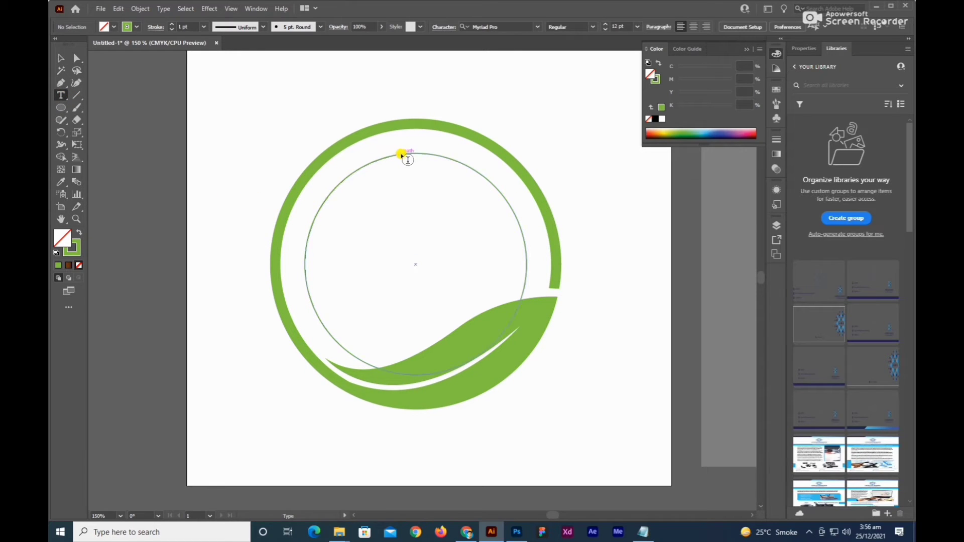
{"action": "left_click", "coordinate": [61, 97]}
{"action": "left_click", "coordinate": [155, 120]}
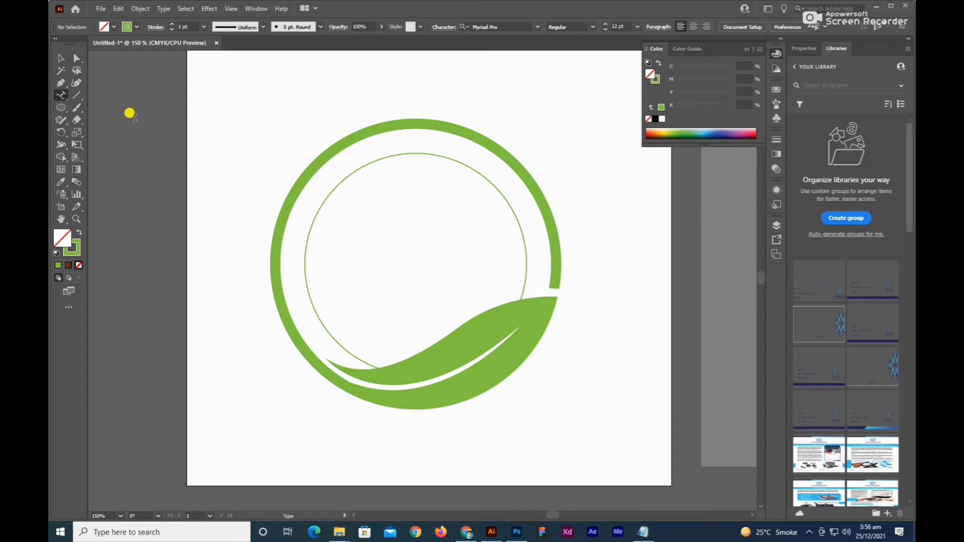
{"action": "left_click", "coordinate": [407, 149]}
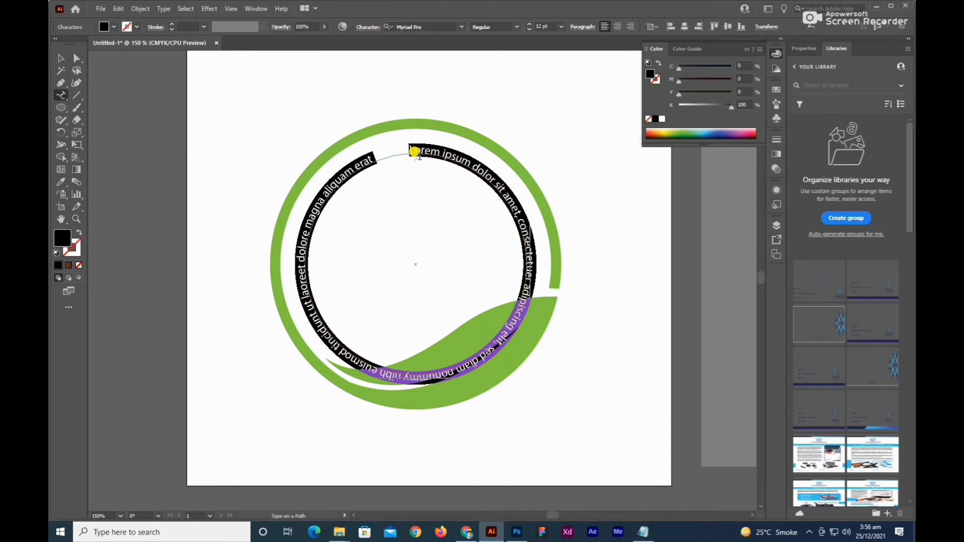
Copy QASR AL ZOMURD from Notepad and paste it over the placeholder text on the circle.
{"action": "left_click", "coordinate": [644, 534]}
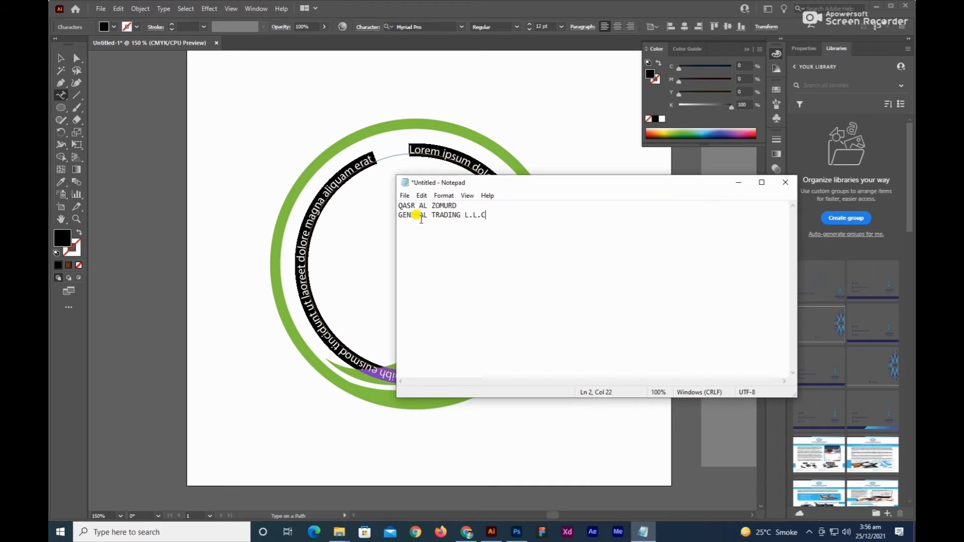
{"action": "left_click_drag", "start_coordinate": [461, 205], "coordinate": [387, 203]}
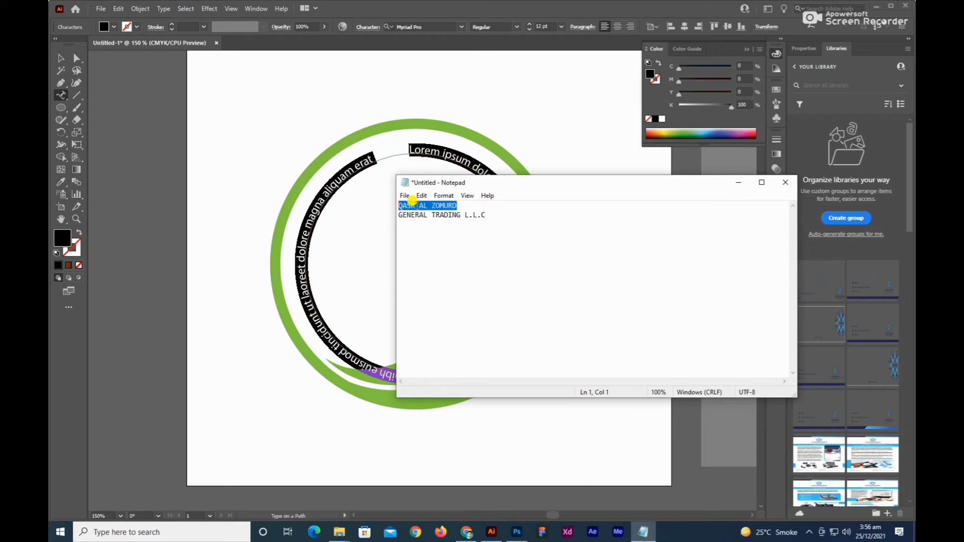
{"action": "right_click", "coordinate": [412, 201]}
{"action": "left_click", "coordinate": [441, 239]}
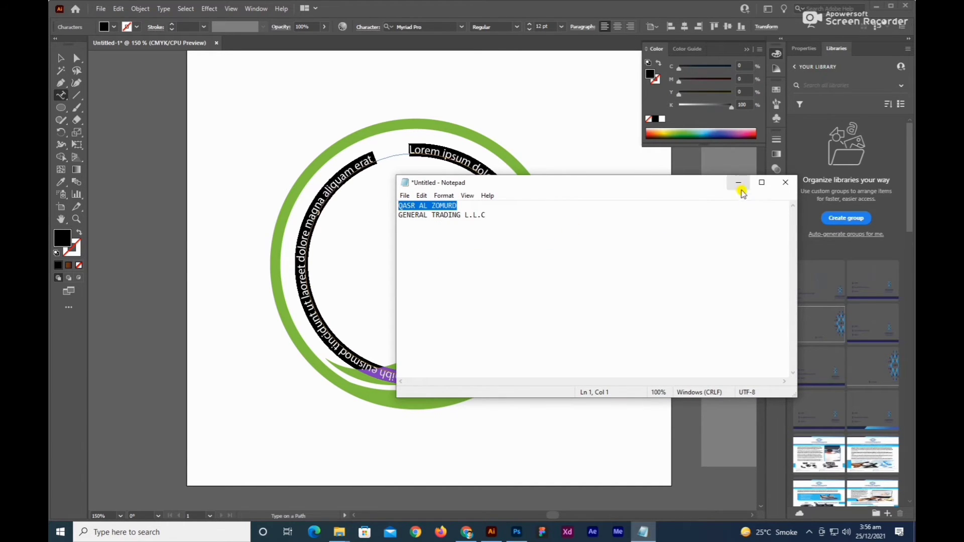
{"action": "left_click", "coordinate": [739, 183]}
{"action": "key", "text": "ctrl+v"}
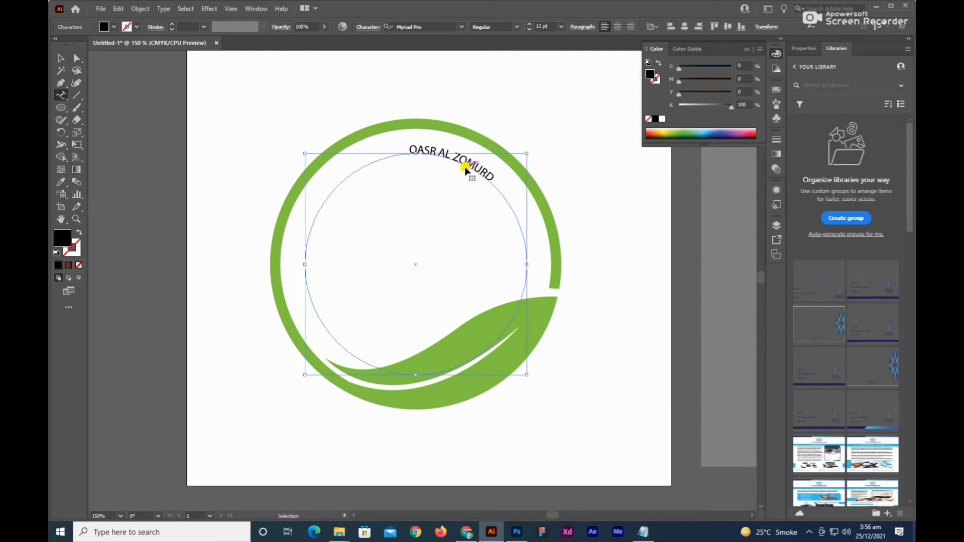
Set the circular text QASR AL ZOMURD to 36 pt in Gilroy Black.
{"action": "key", "text": "ctrl+a"}
{"action": "left_click", "coordinate": [561, 26]}
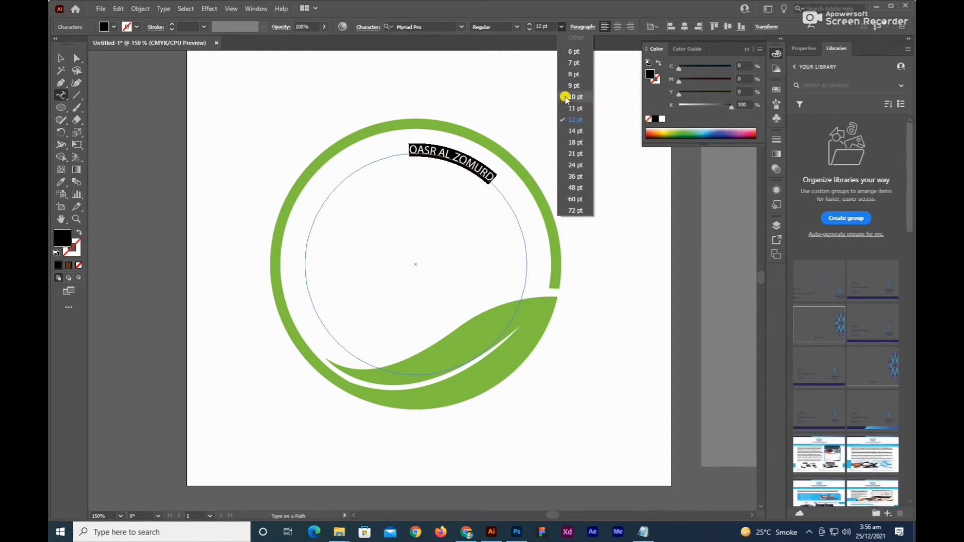
{"action": "left_click", "coordinate": [577, 177]}
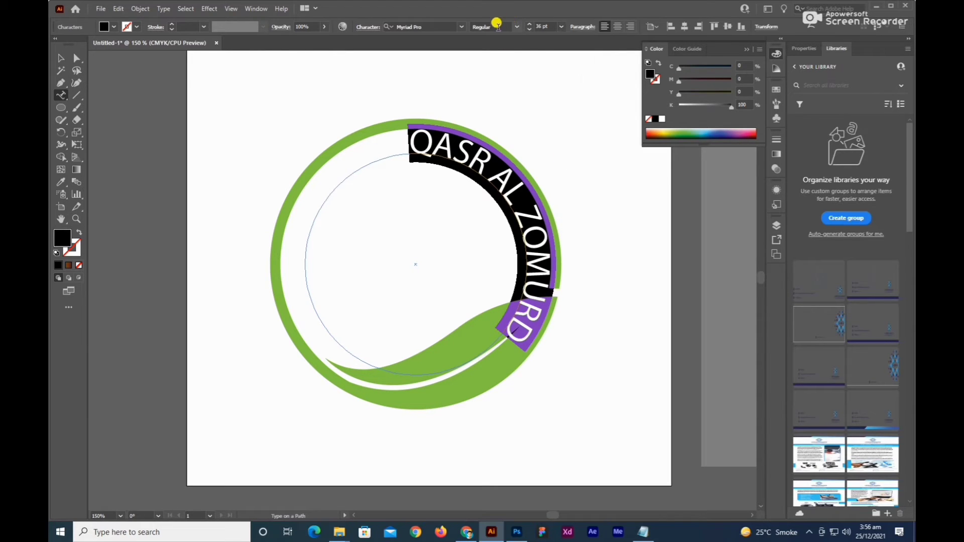
{"action": "left_click", "coordinate": [433, 25]}
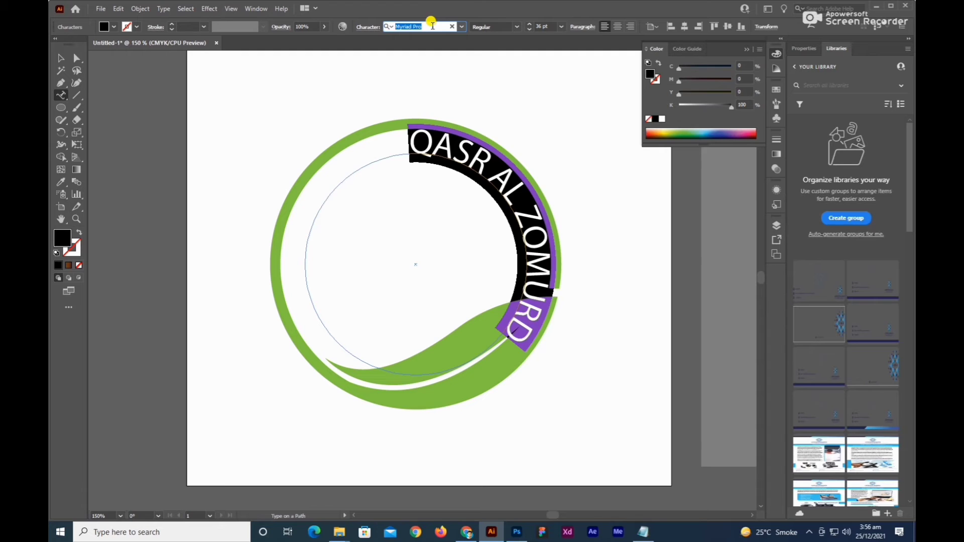
{"action": "type", "text": "gilroy"}
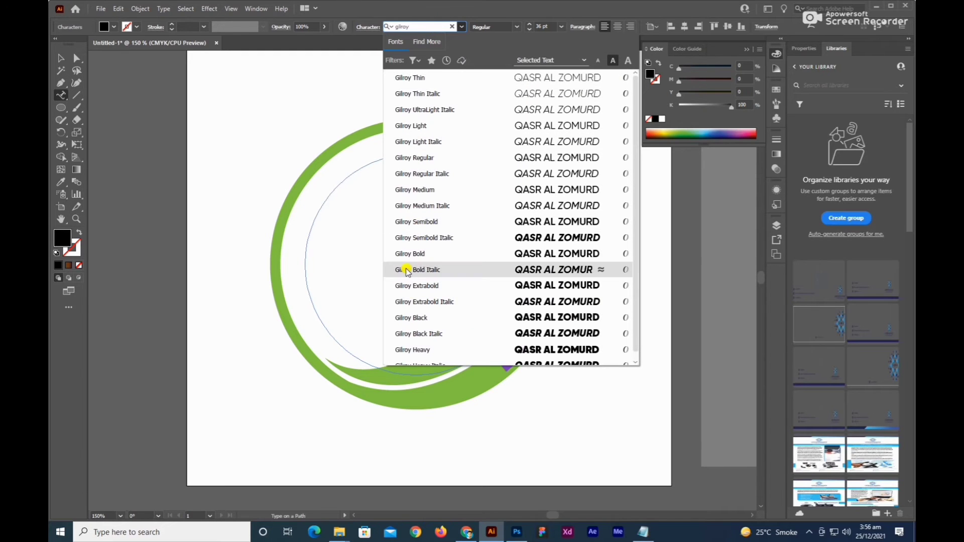
{"action": "left_click", "coordinate": [411, 318]}
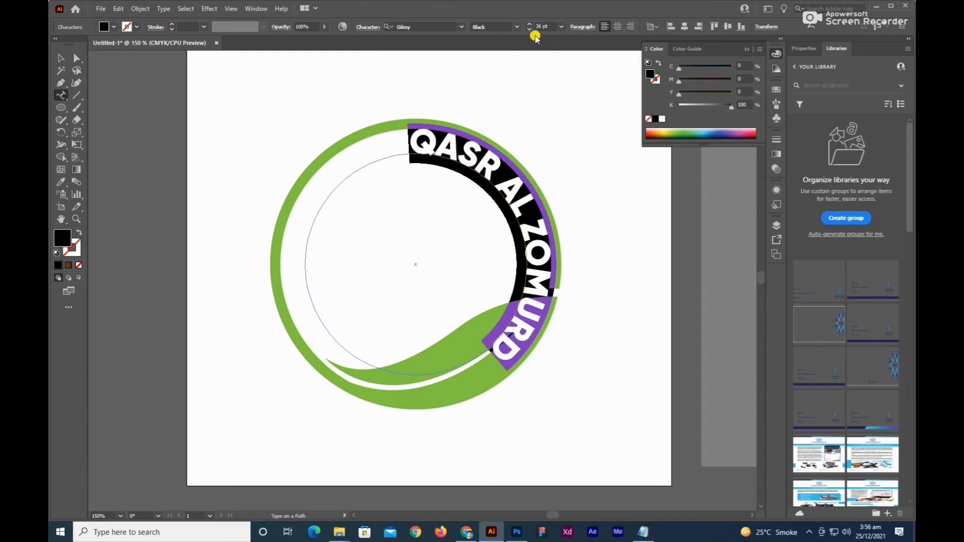
Slide the text along its circular path so QASR AL ZOMURD arches evenly across the ring's upper half.
{"action": "left_click", "coordinate": [58, 55]}
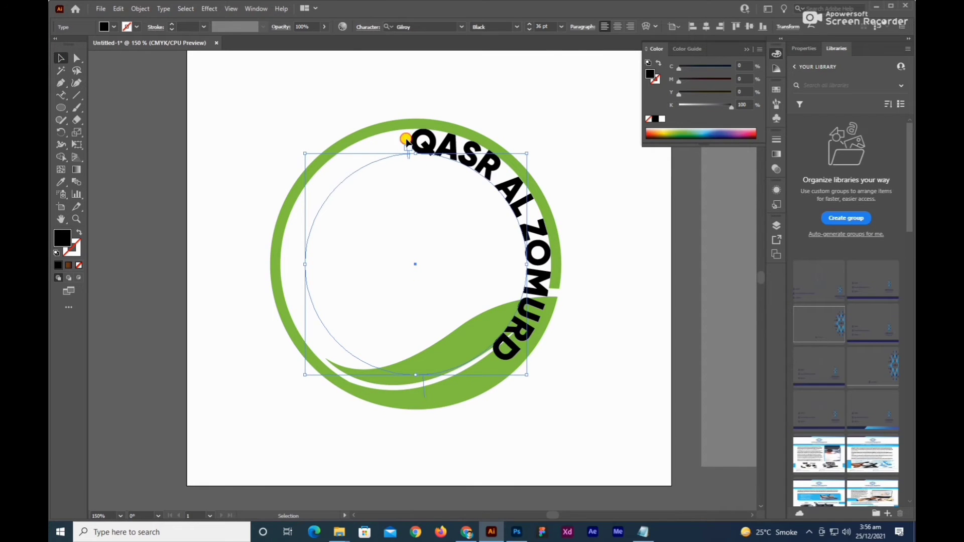
{"action": "left_click_drag", "start_coordinate": [406, 140], "coordinate": [501, 366]}
{"action": "left_click_drag", "start_coordinate": [538, 217], "coordinate": [435, 152]}
{"action": "left_click", "coordinate": [544, 346]}
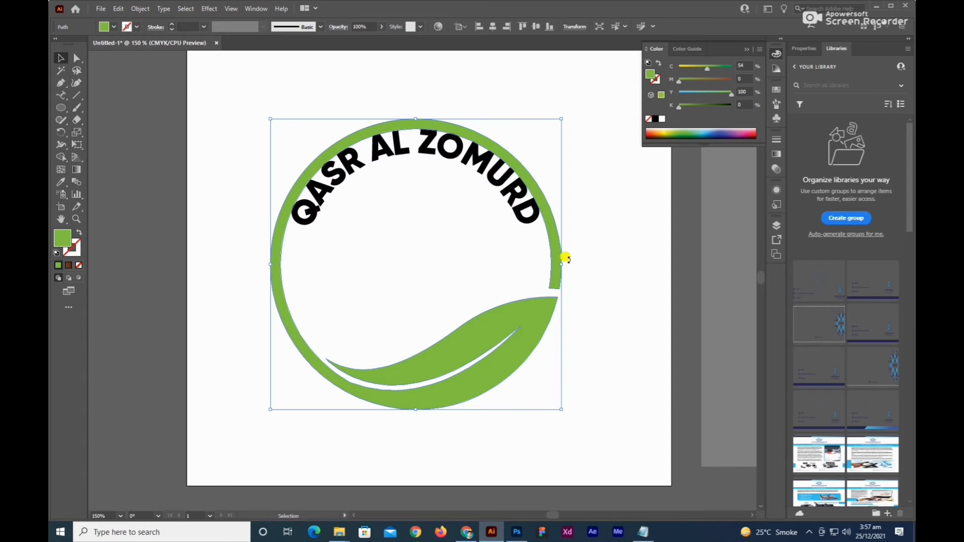
Rotate the green leaf ring slightly clockwise so the leaf tip sits lower.
{"action": "left_click_drag", "start_coordinate": [562, 261], "coordinate": [619, 325]}
{"action": "key", "text": "space"}
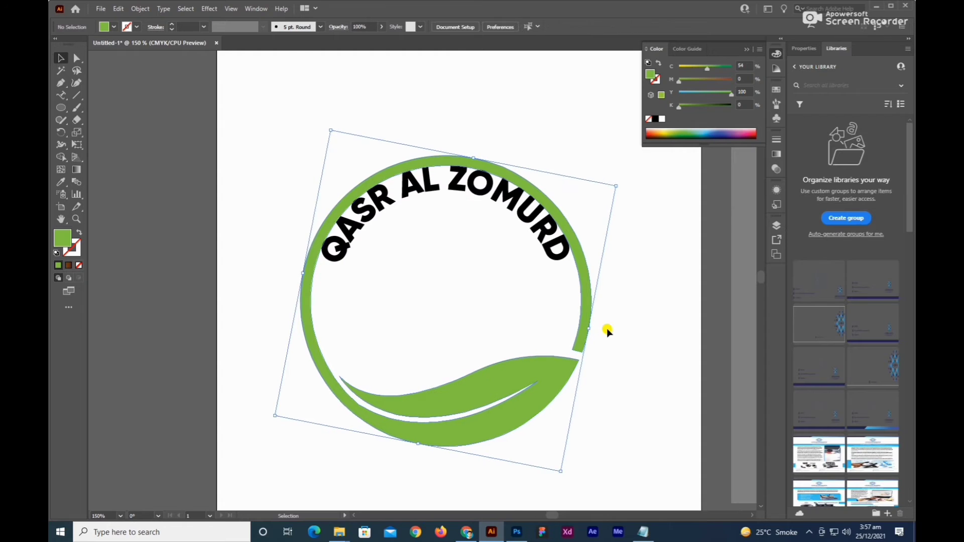
{"action": "left_click", "coordinate": [608, 330]}
Shrink the QASR AL ZOMURD text circle about its centre to about 32.5 pt, leaving a gap inside the green ring.
{"action": "left_click", "coordinate": [475, 188]}
{"action": "left_click_drag", "start_coordinate": [476, 188], "coordinate": [445, 201]}
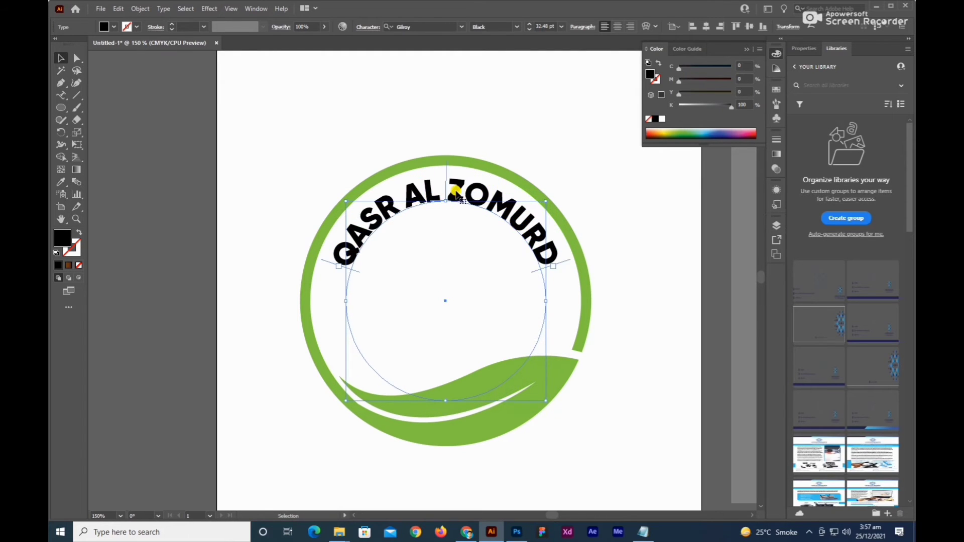
{"action": "scroll", "coordinate": [605, 231], "scroll_direction": "down", "scroll_amount": 1}
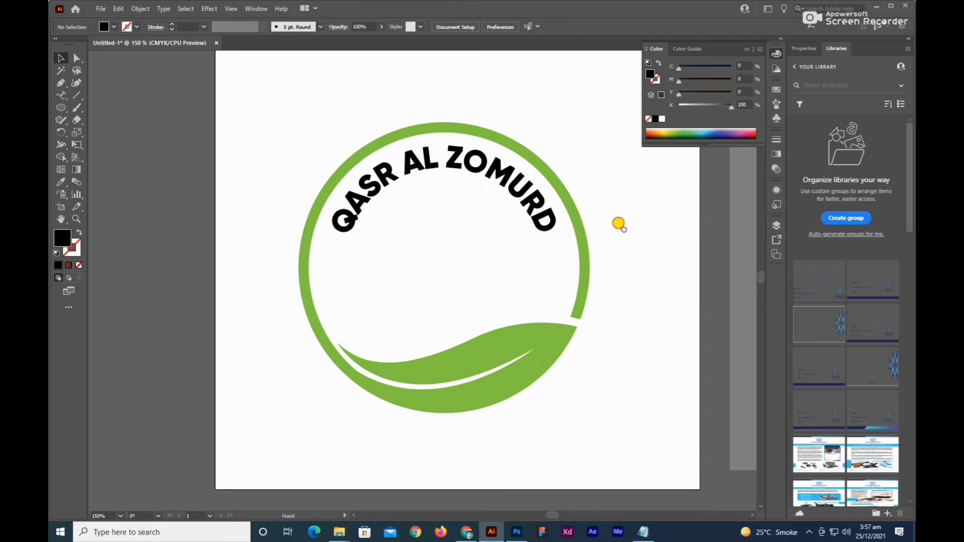
{"action": "left_click_drag", "start_coordinate": [444, 166], "coordinate": [447, 172]}
{"action": "left_click", "coordinate": [617, 202]}
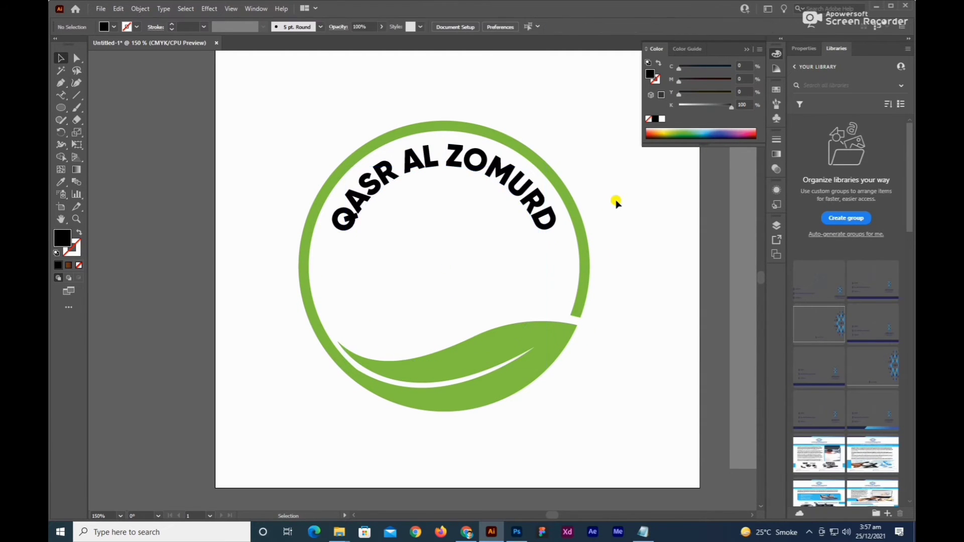
Align the circular text and the green leaf ring to a common centre.
{"action": "scroll", "coordinate": [617, 203], "scroll_direction": "up", "scroll_amount": 1}
{"action": "left_click_drag", "start_coordinate": [578, 153], "coordinate": [490, 210]}
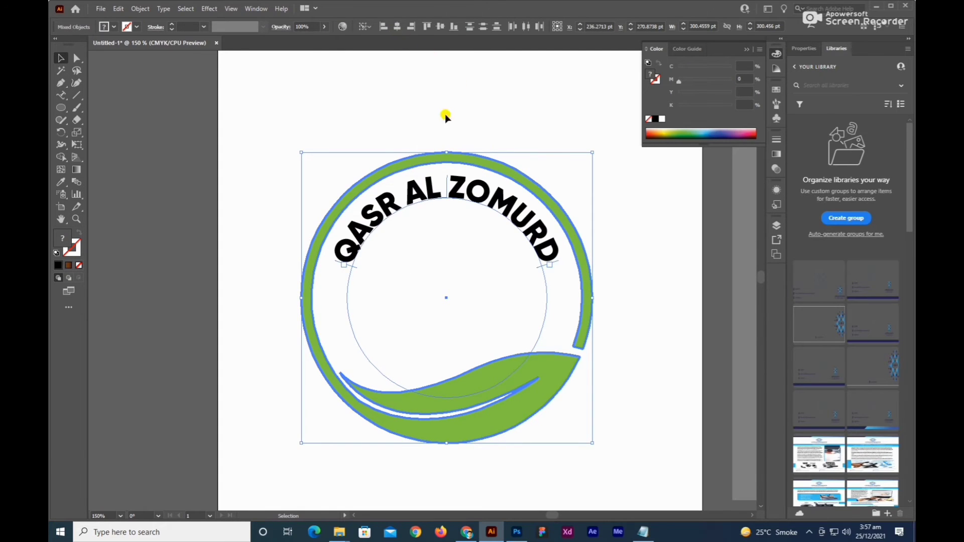
{"action": "left_click", "coordinate": [461, 96]}
Duplicate the QASR AL ZOMURD text circle in place and shrink the copy about its centre to about 23 pt.
{"action": "left_click", "coordinate": [461, 195]}
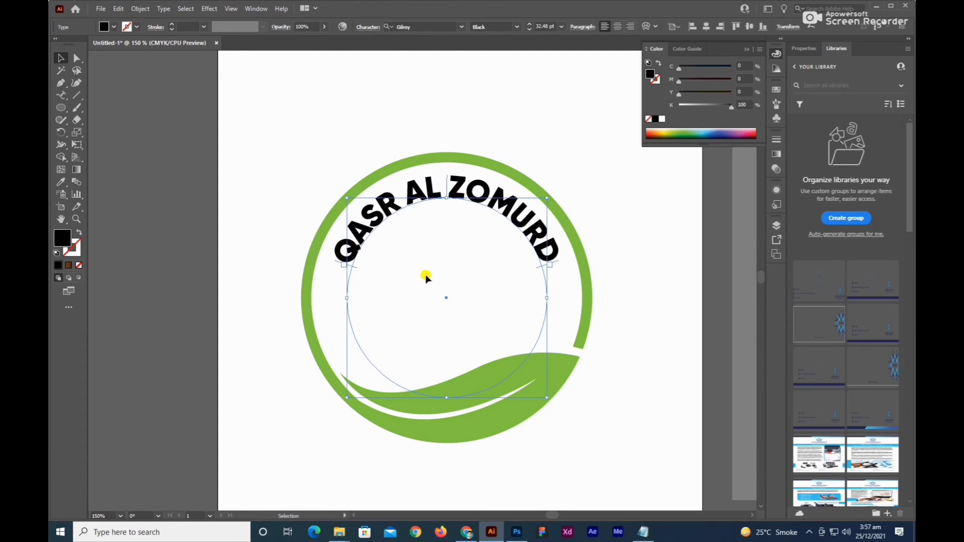
{"action": "scroll", "coordinate": [426, 278], "scroll_direction": "down", "scroll_amount": 2}
{"action": "right_click", "coordinate": [447, 204]}
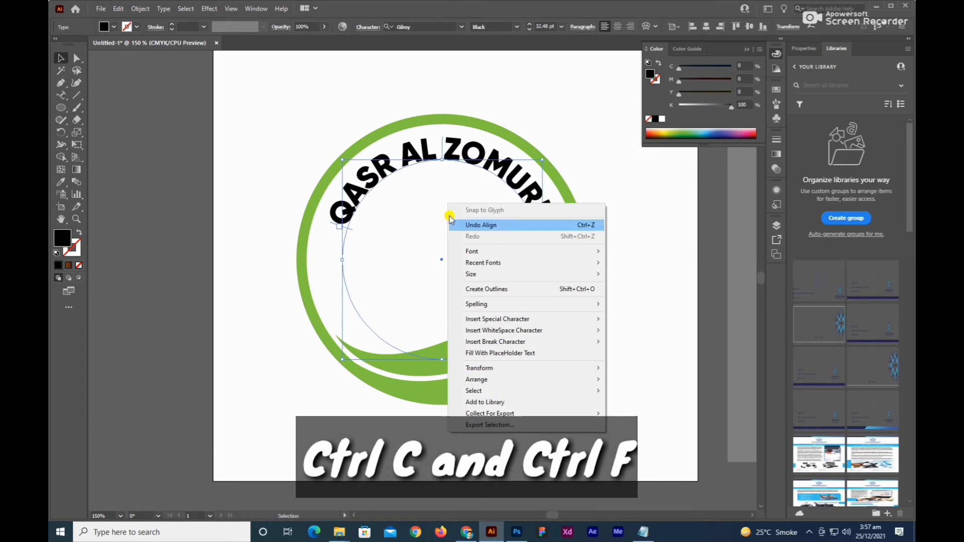
{"action": "left_click", "coordinate": [438, 253]}
{"action": "left_click", "coordinate": [436, 159]}
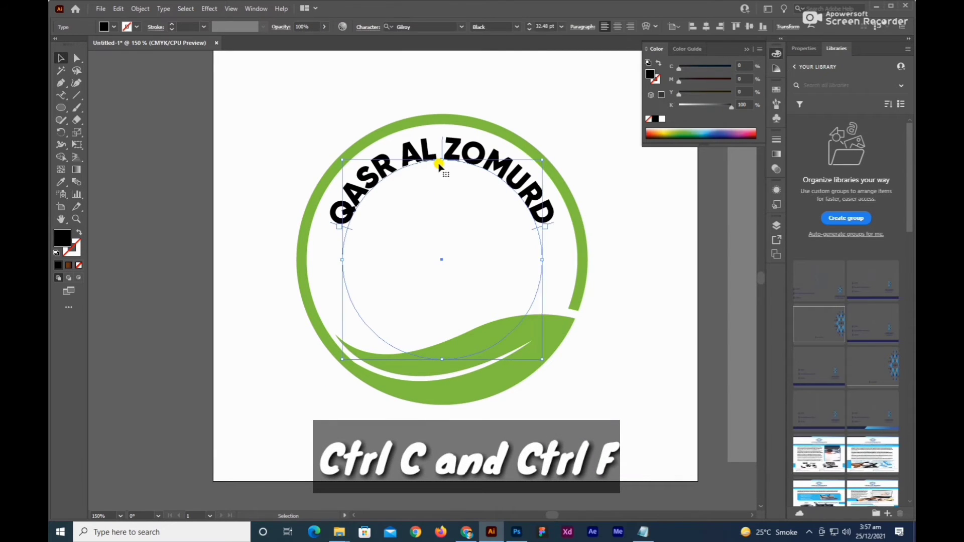
{"action": "key", "text": "ctrl+c"}
{"action": "key", "text": "ctrl+f"}
{"action": "left_click_drag", "start_coordinate": [442, 159], "coordinate": [443, 188]}
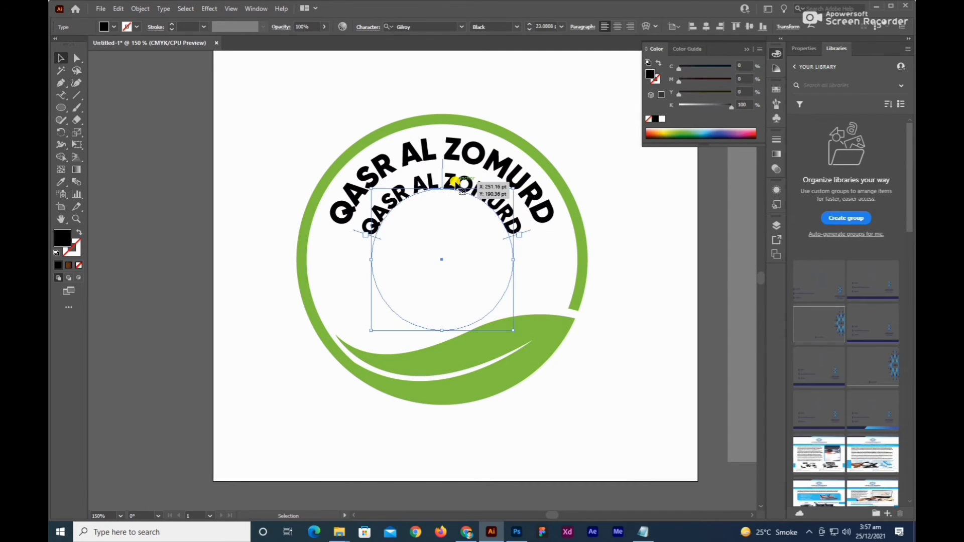
Copy GENERAL TRADING L.L.C from Notepad and paste it over the inner circle's text.
{"action": "double_click", "coordinate": [447, 185]}
{"action": "key", "text": "ctrl+a"}
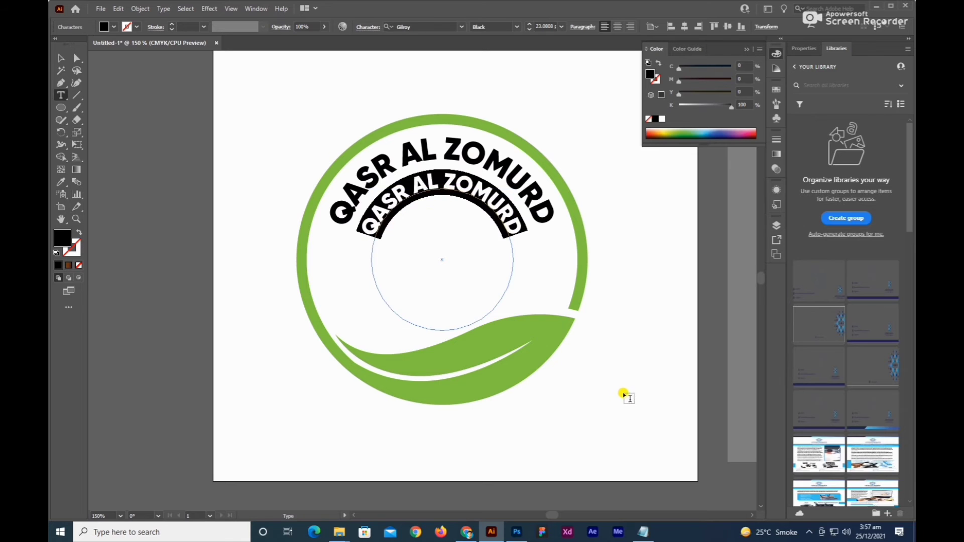
{"action": "left_click", "coordinate": [644, 532]}
{"action": "left_click_drag", "start_coordinate": [496, 215], "coordinate": [400, 215]}
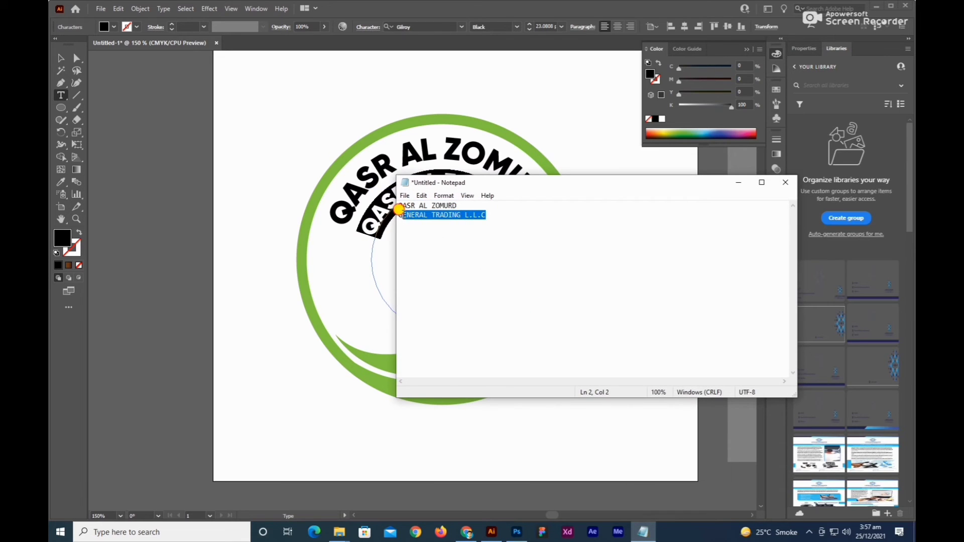
{"action": "right_click", "coordinate": [467, 215]}
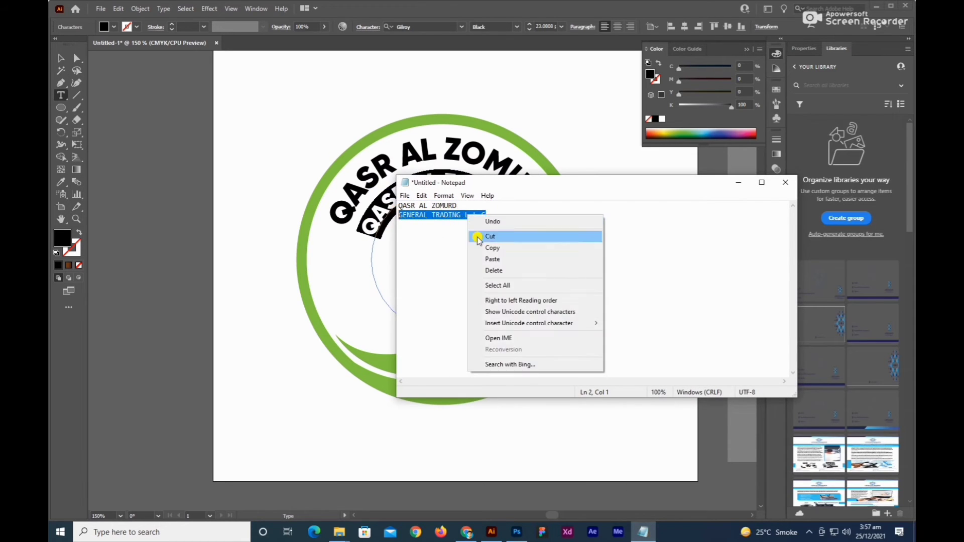
{"action": "left_click", "coordinate": [482, 248]}
{"action": "left_click", "coordinate": [738, 187]}
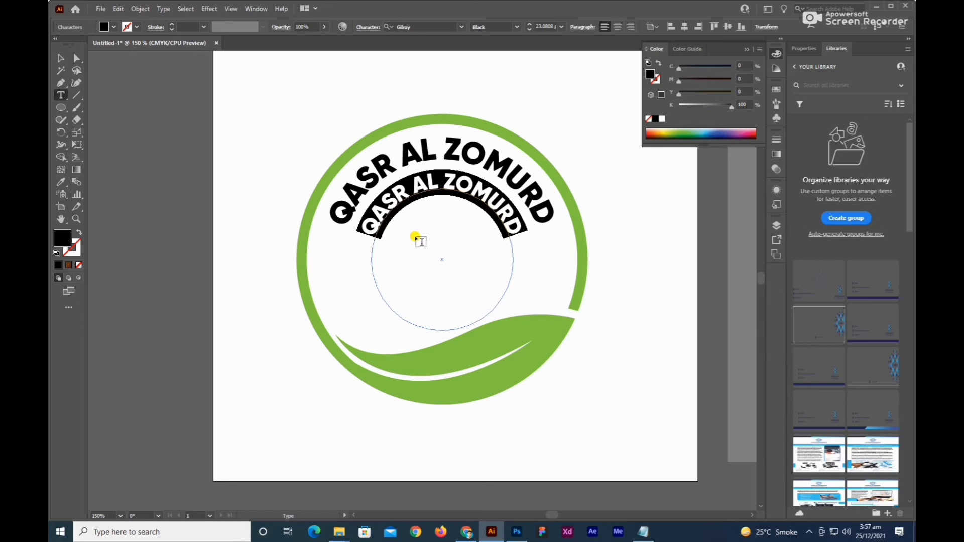
{"action": "key", "text": "ctrl+v"}
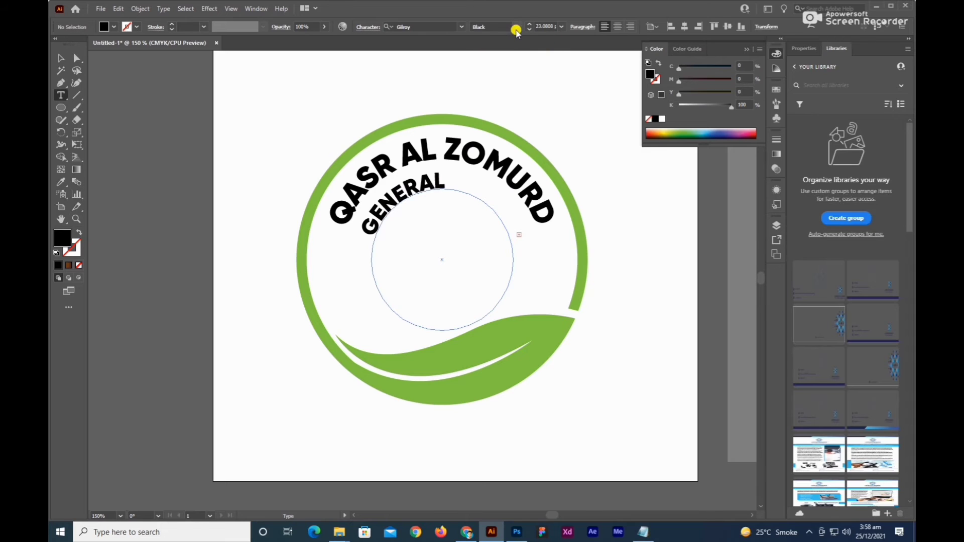
Set the inner circular text to Gilroy Regular at 18 pt.
{"action": "key", "text": "ctrl+a"}
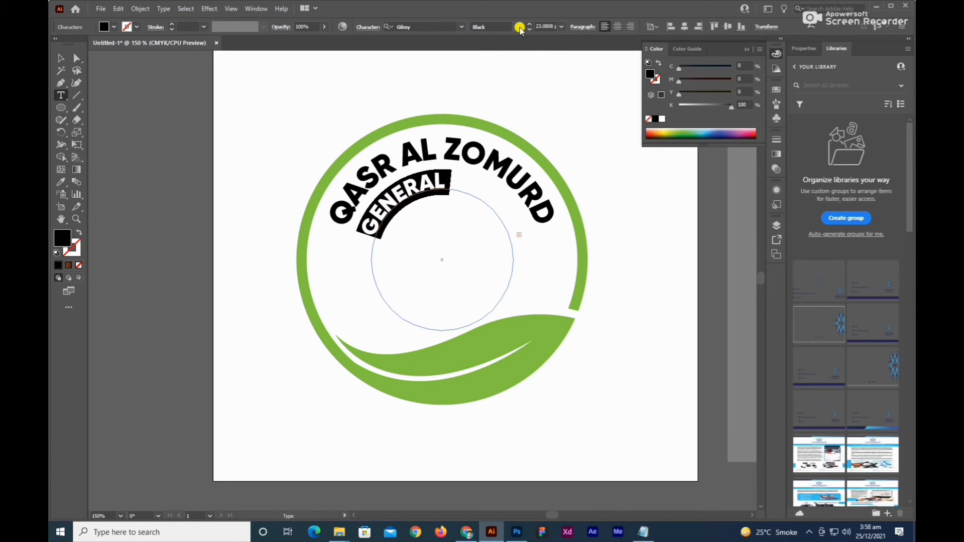
{"action": "left_click", "coordinate": [520, 28]}
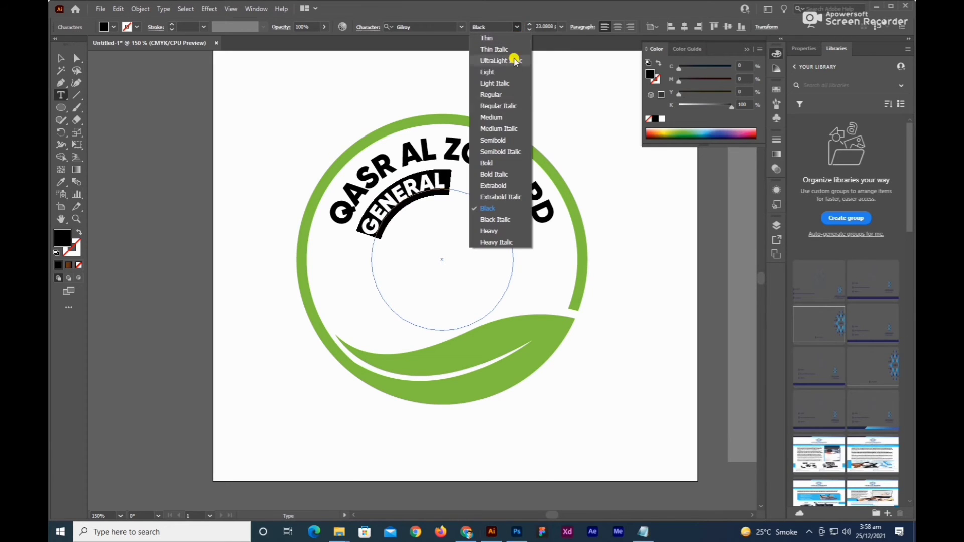
{"action": "left_click", "coordinate": [500, 95]}
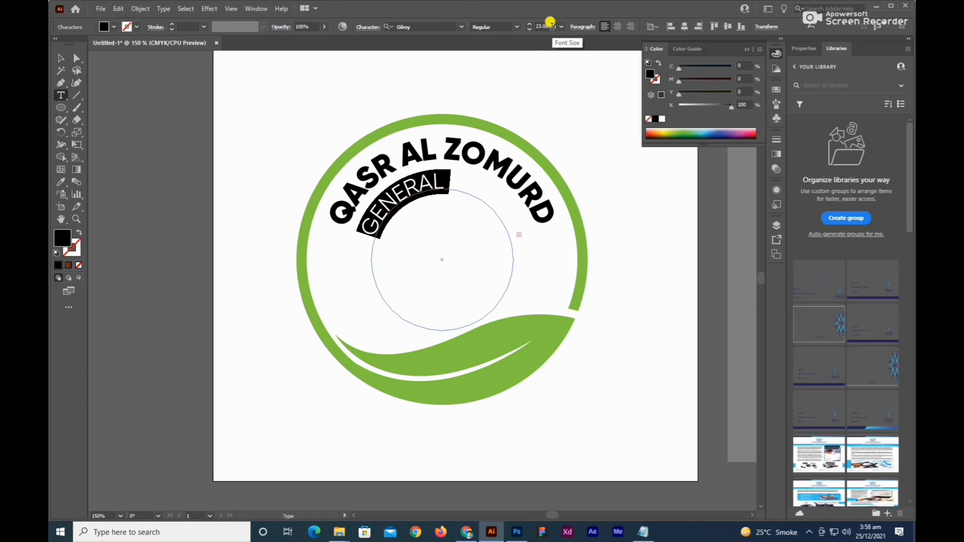
{"action": "left_click", "coordinate": [562, 27]}
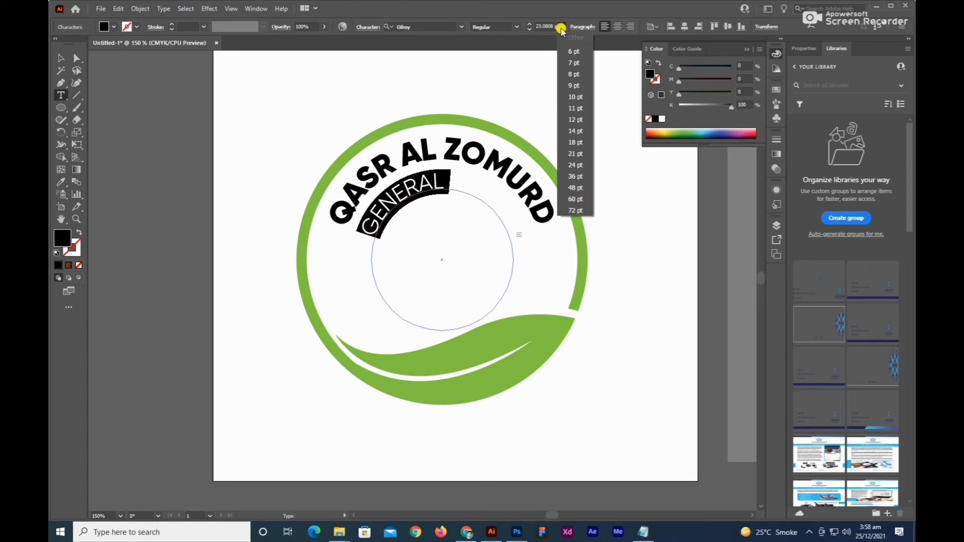
{"action": "left_click", "coordinate": [579, 143]}
{"action": "key", "text": "Escape"}
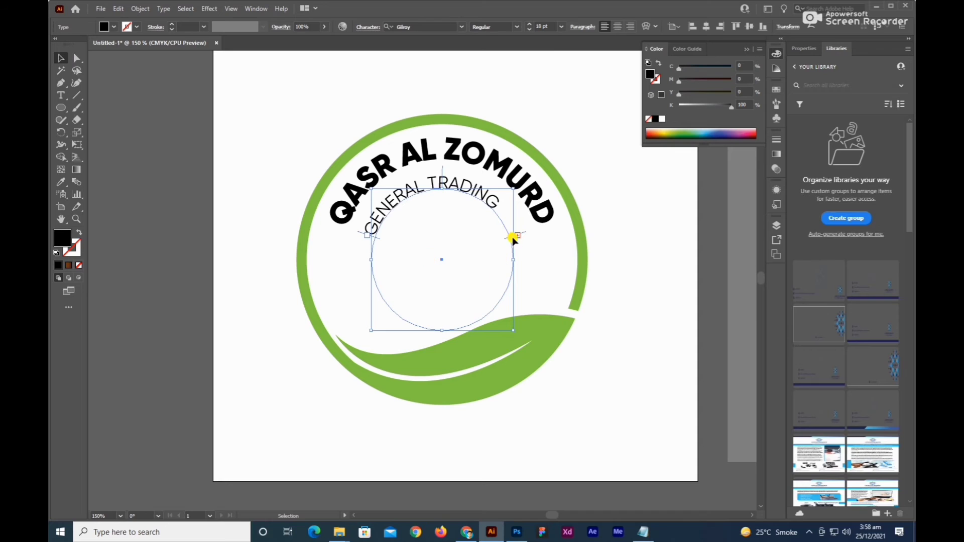
Centre GENERAL TRADING along its path beneath the company name and enlarge its text circle slightly.
{"action": "mouse_move", "coordinate": [512, 237]}
{"action": "left_mouse_down"}
{"action": "mouse_move", "coordinate": [497, 205]}
{"action": "mouse_move", "coordinate": [506, 203]}
{"action": "left_mouse_up"}
{"action": "left_click_drag", "start_coordinate": [425, 174], "coordinate": [442, 173]}
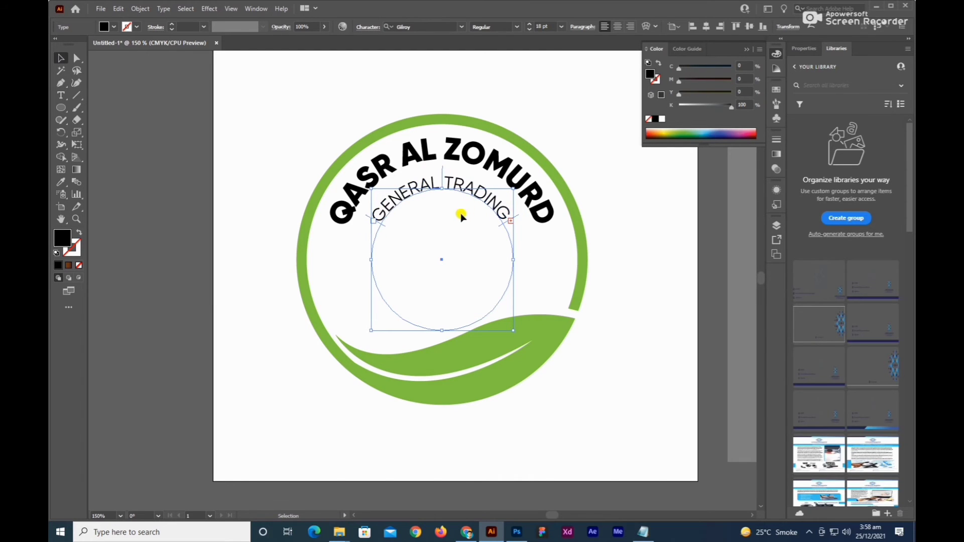
{"action": "left_click_drag", "start_coordinate": [440, 329], "coordinate": [442, 352]}
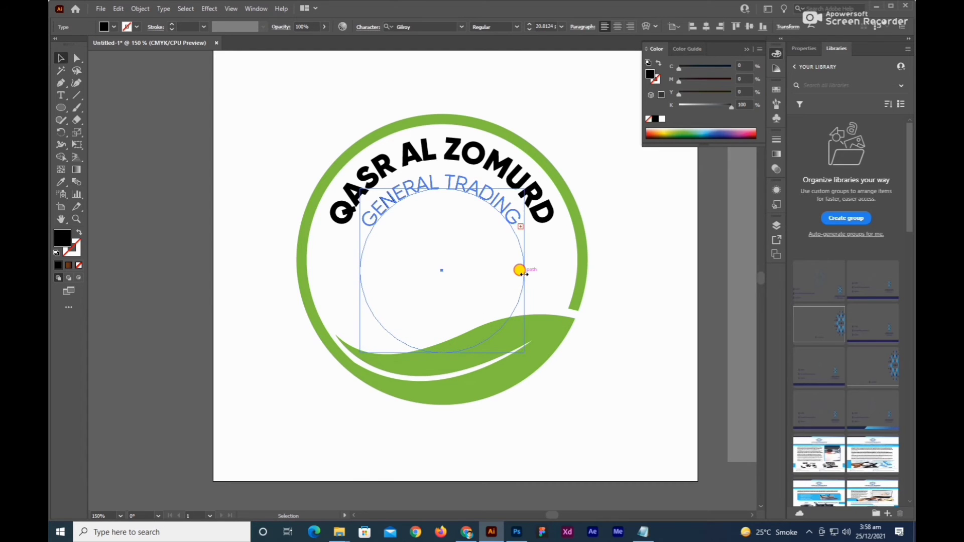
{"action": "left_click_drag", "start_coordinate": [524, 274], "coordinate": [523, 274]}
{"action": "left_click", "coordinate": [626, 269]}
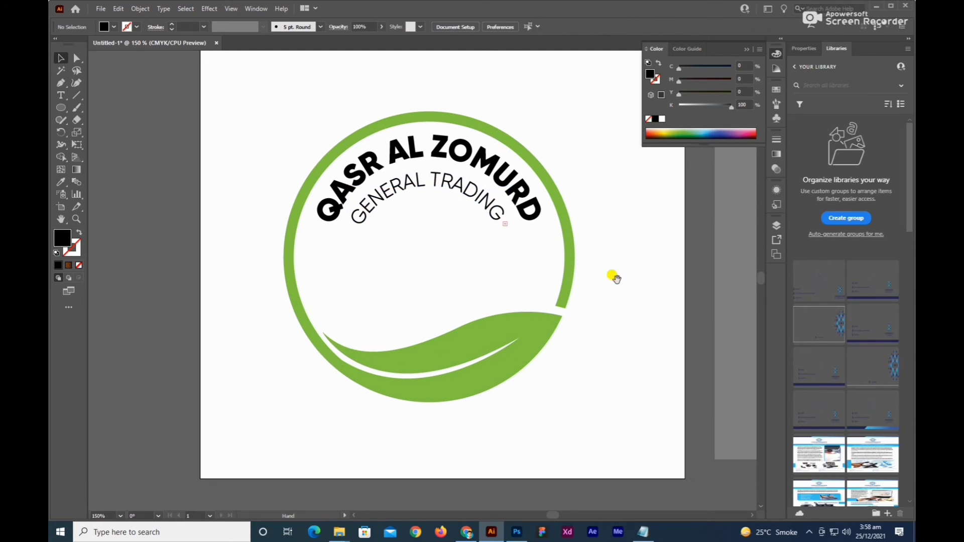
Fine-tune the GENERAL TRADING text circle slightly smaller to leave more space below QASR AL ZOMURD.
{"action": "left_click", "coordinate": [463, 189]}
{"action": "left_click", "coordinate": [633, 255]}
{"action": "scroll", "coordinate": [617, 250], "scroll_direction": "down", "scroll_amount": 2}
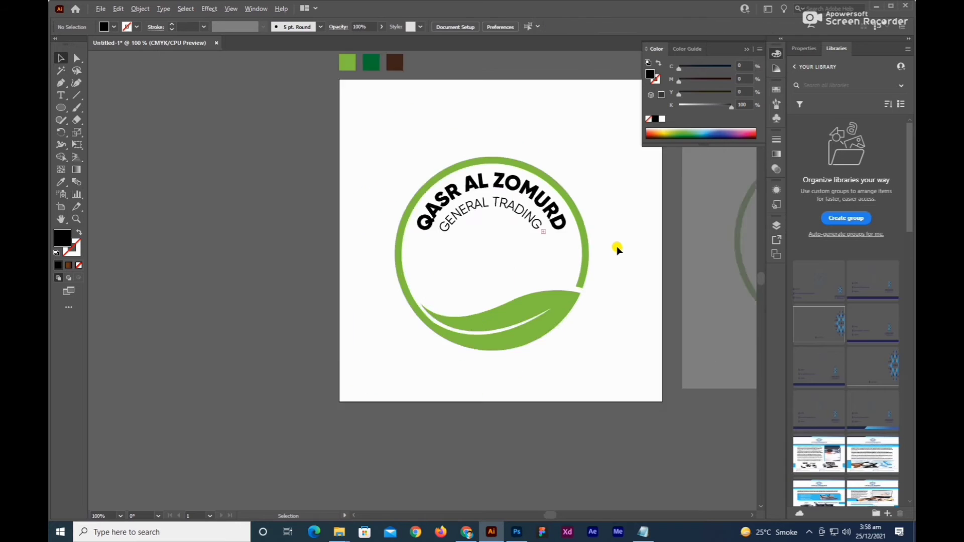
{"action": "left_click_drag", "start_coordinate": [623, 256], "coordinate": [593, 276]}
{"action": "scroll", "coordinate": [512, 260], "scroll_direction": "up", "scroll_amount": 3}
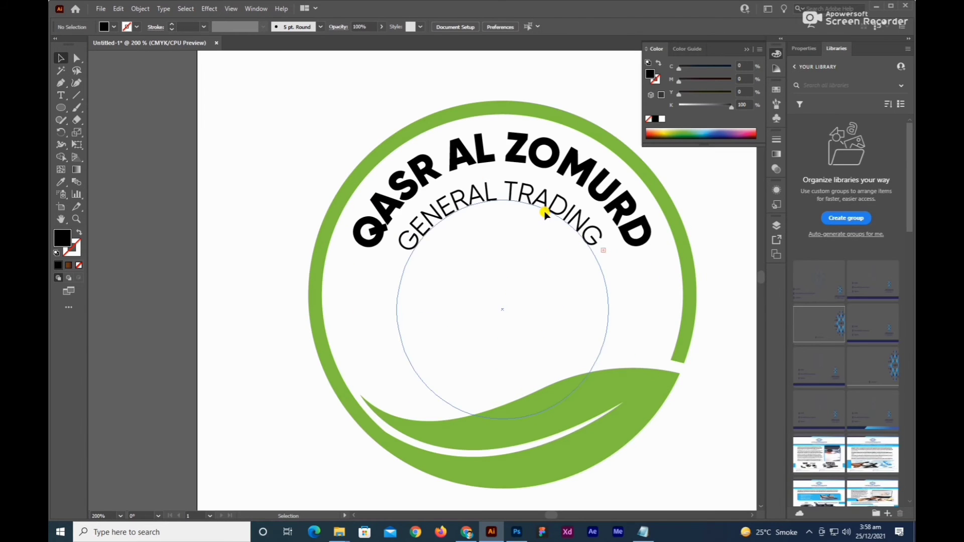
{"action": "left_click", "coordinate": [547, 210]}
{"action": "left_click", "coordinate": [631, 282]}
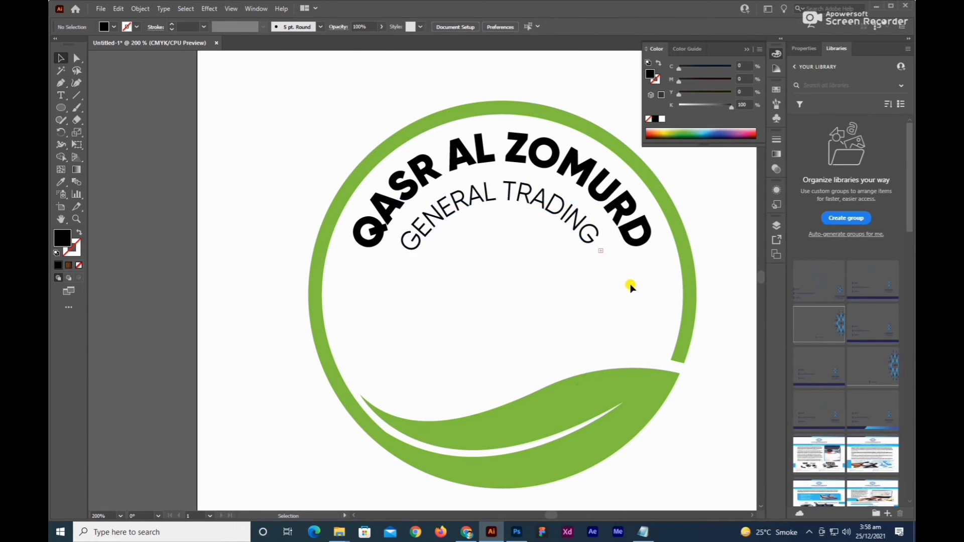
Move the brown coffee bean from beside the artboards into the leaf ring, below the GENERAL TRADING text.
{"action": "scroll", "coordinate": [634, 283], "scroll_direction": "down", "scroll_amount": 1}
{"action": "left_click_drag", "start_coordinate": [637, 278], "coordinate": [509, 280]}
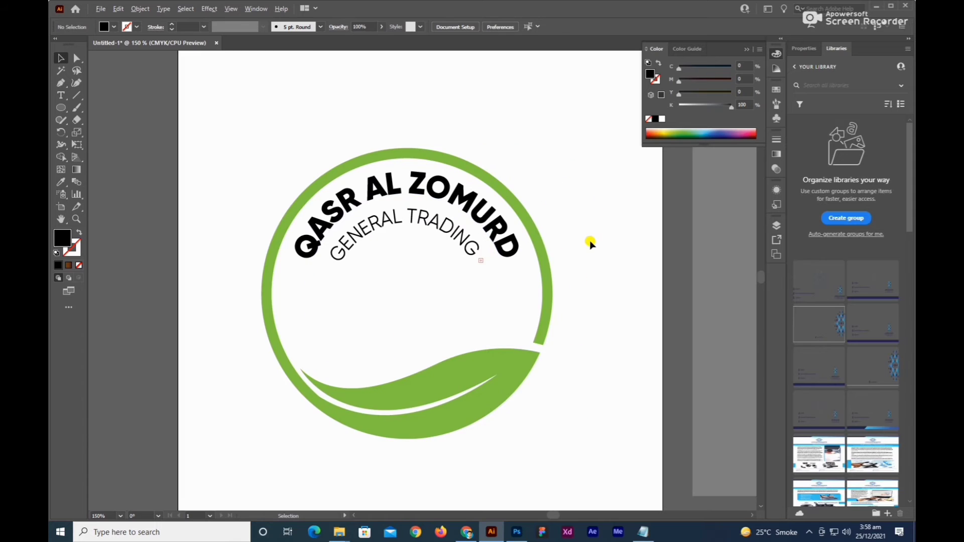
{"action": "scroll", "coordinate": [591, 242], "scroll_direction": "down", "scroll_amount": 1}
{"action": "left_click_drag", "start_coordinate": [593, 241], "coordinate": [401, 264]}
{"action": "scroll", "coordinate": [588, 257], "scroll_direction": "down", "scroll_amount": 1}
{"action": "left_click", "coordinate": [667, 275]}
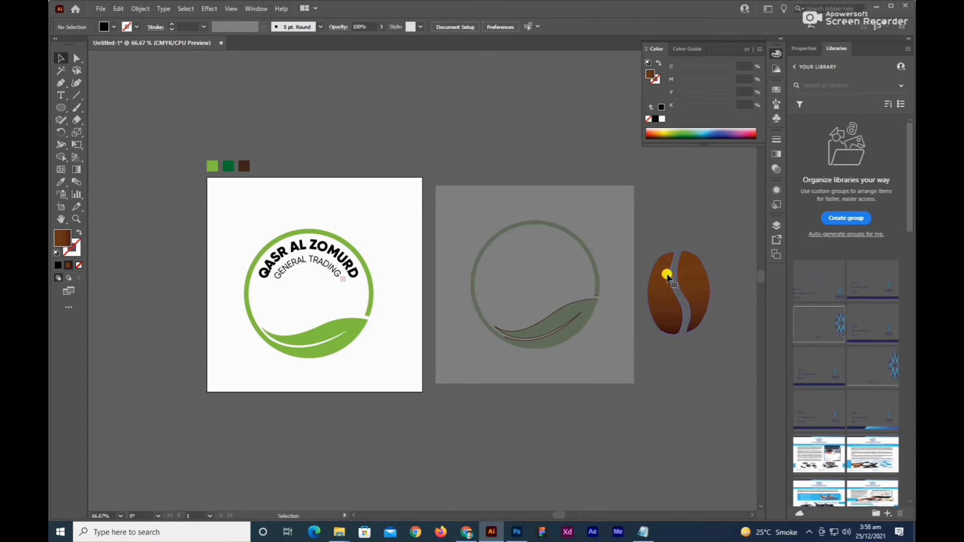
{"action": "left_click_drag", "start_coordinate": [666, 274], "coordinate": [304, 302]}
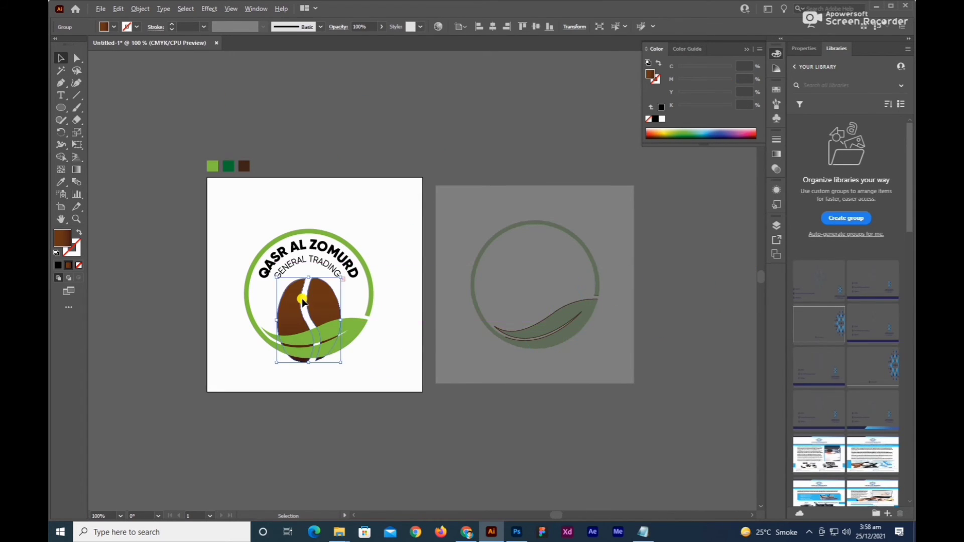
Centre the coffee bean horizontally in the green ring and raise it until its lower end lies behind the leaf.
{"action": "key", "text": "ctrl+equal"}
{"action": "key", "text": "ctrl+equal"}
{"action": "left_click", "coordinate": [623, 217], "text": "shift"}
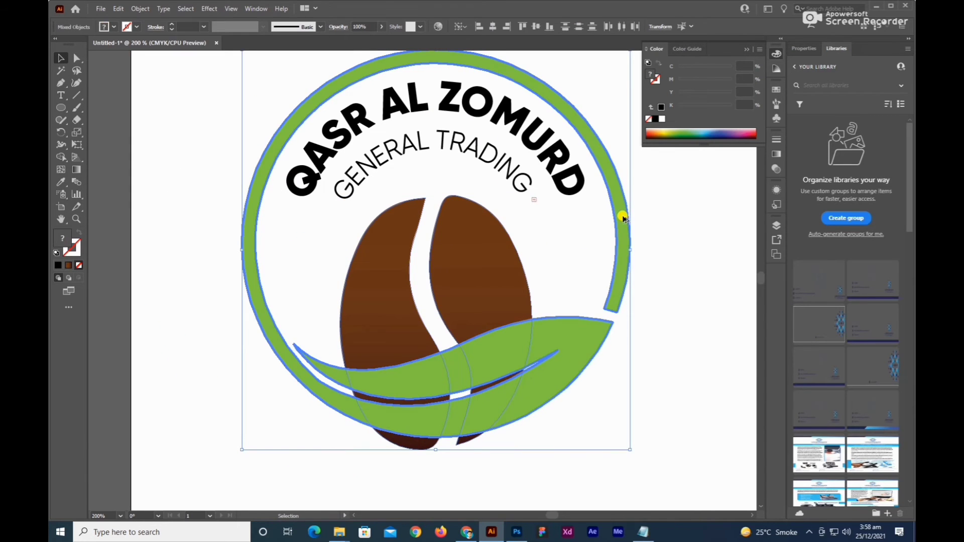
{"action": "left_click", "coordinate": [685, 246]}
{"action": "left_click_drag", "start_coordinate": [459, 237], "coordinate": [460, 210]}
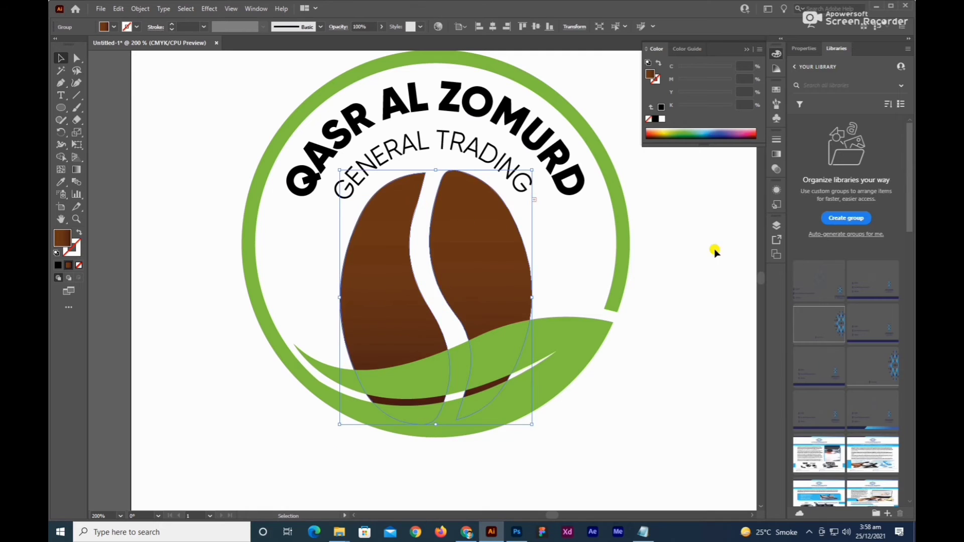
{"action": "left_click", "coordinate": [666, 229]}
Create an 8 pt offset path around the green leaf ring with Miter joins and a miter limit of 4.
{"action": "scroll", "coordinate": [666, 229], "scroll_direction": "down", "scroll_amount": 2}
{"action": "left_click_drag", "start_coordinate": [683, 224], "coordinate": [626, 260]}
{"action": "scroll", "coordinate": [530, 312], "scroll_direction": "up", "scroll_amount": 1}
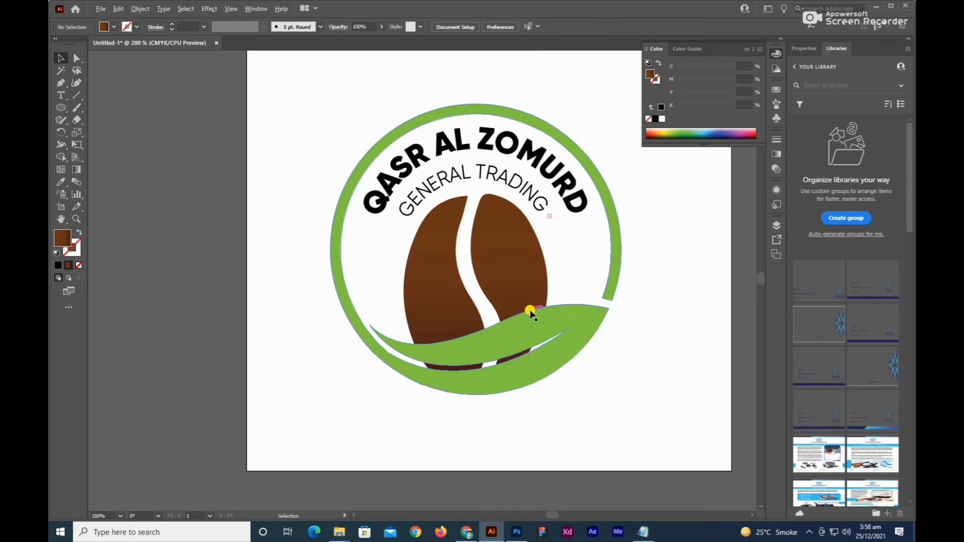
{"action": "scroll", "coordinate": [531, 313], "scroll_direction": "up", "scroll_amount": 1}
{"action": "left_click", "coordinate": [527, 318]}
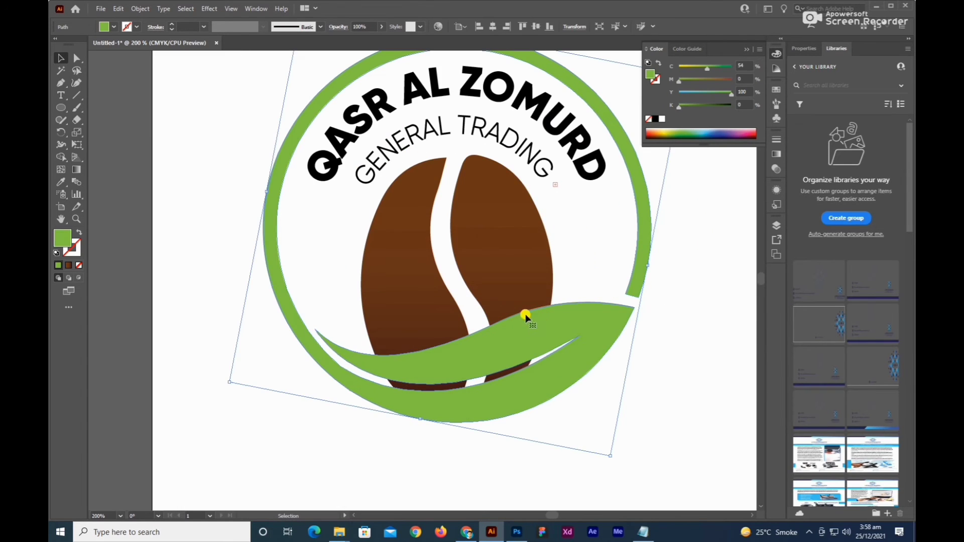
{"action": "left_click", "coordinate": [656, 334]}
{"action": "scroll", "coordinate": [564, 323], "scroll_direction": "up", "scroll_amount": 1}
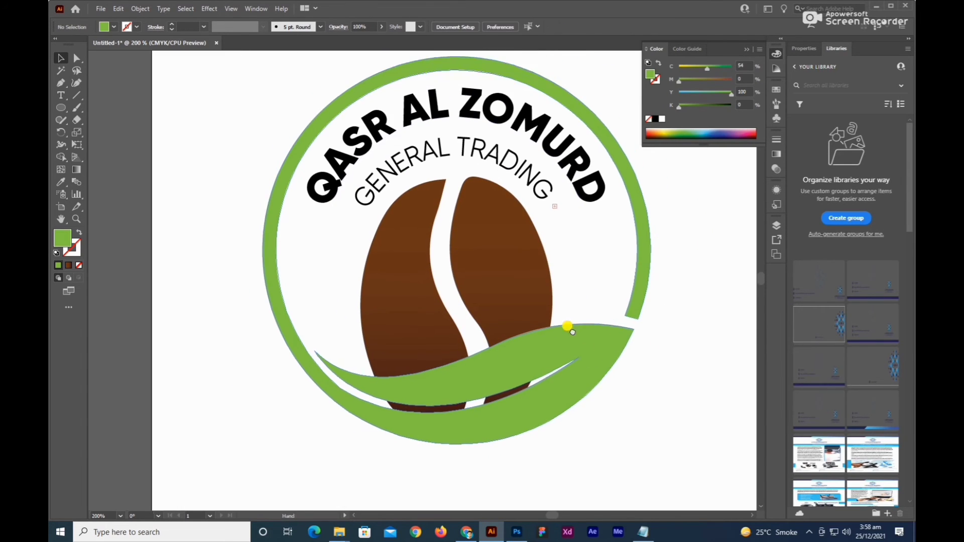
{"action": "left_click", "coordinate": [611, 363]}
{"action": "left_click", "coordinate": [141, 9]}
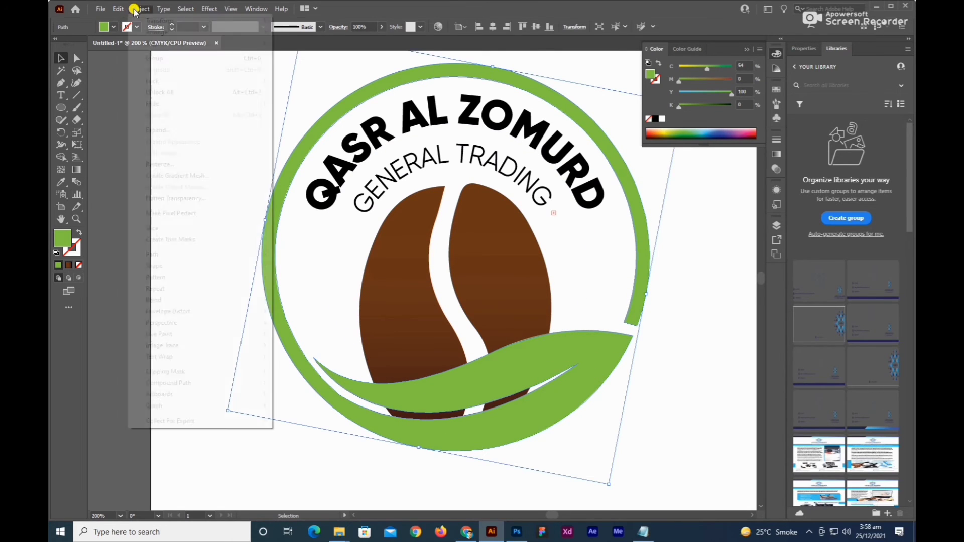
{"action": "mouse_move", "coordinate": [259, 256]}
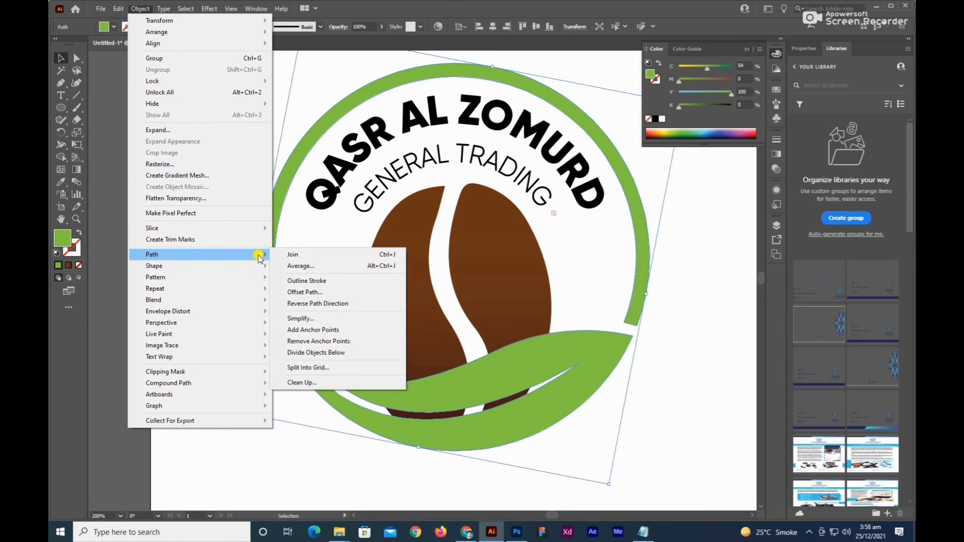
{"action": "left_click", "coordinate": [302, 293]}
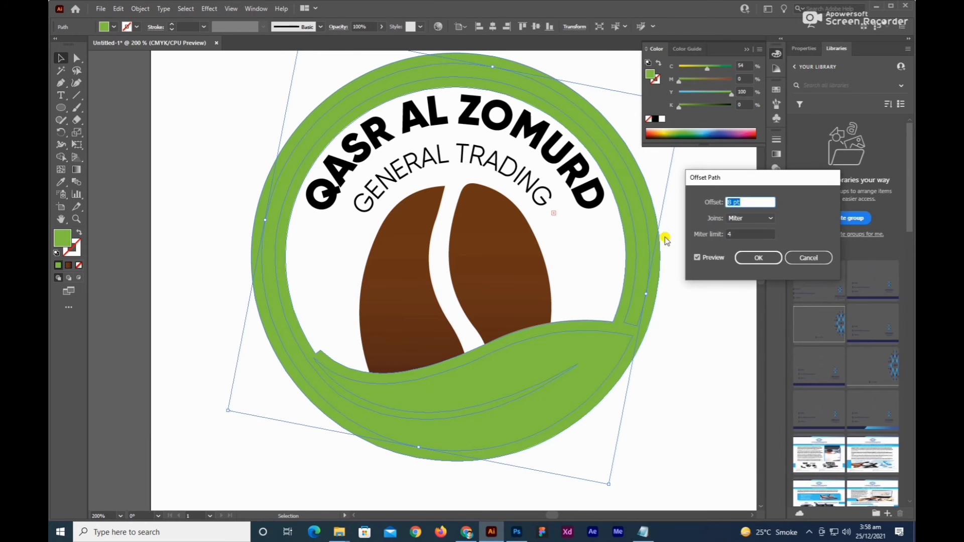
{"action": "left_click", "coordinate": [757, 258]}
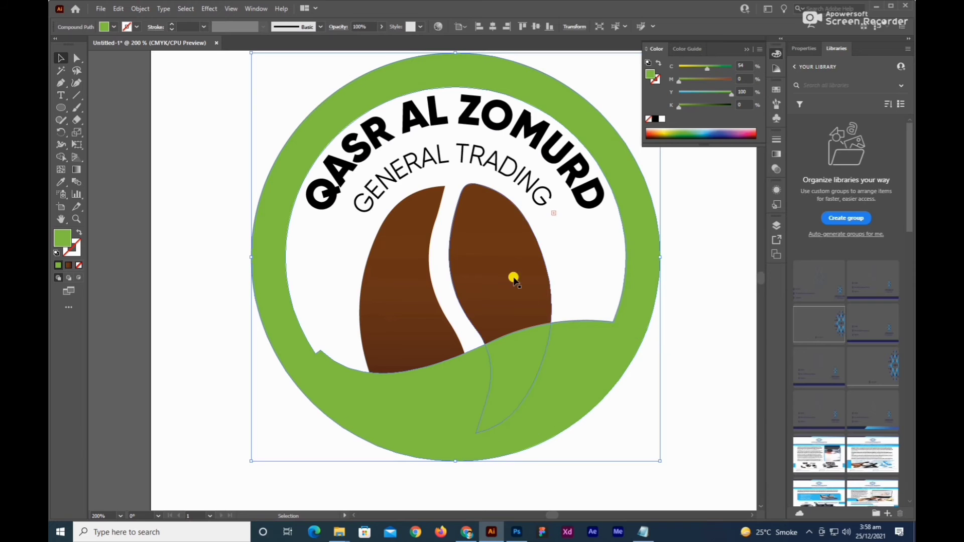
Cut away the coffee bean parts overlapped by the offset shape with Shape Builder, and delete the remaining offset shape.
{"action": "left_click", "coordinate": [61, 156]}
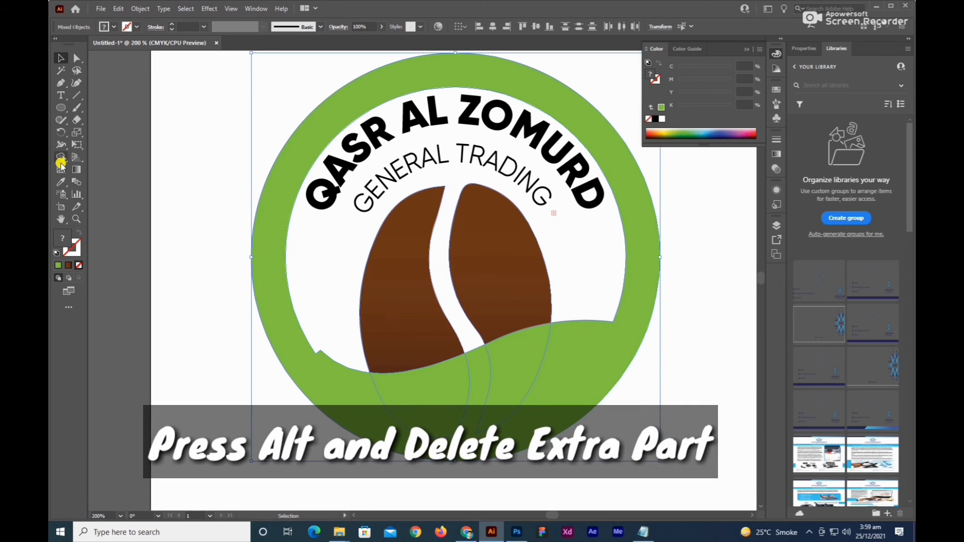
{"action": "key", "text": "ctrl+a"}
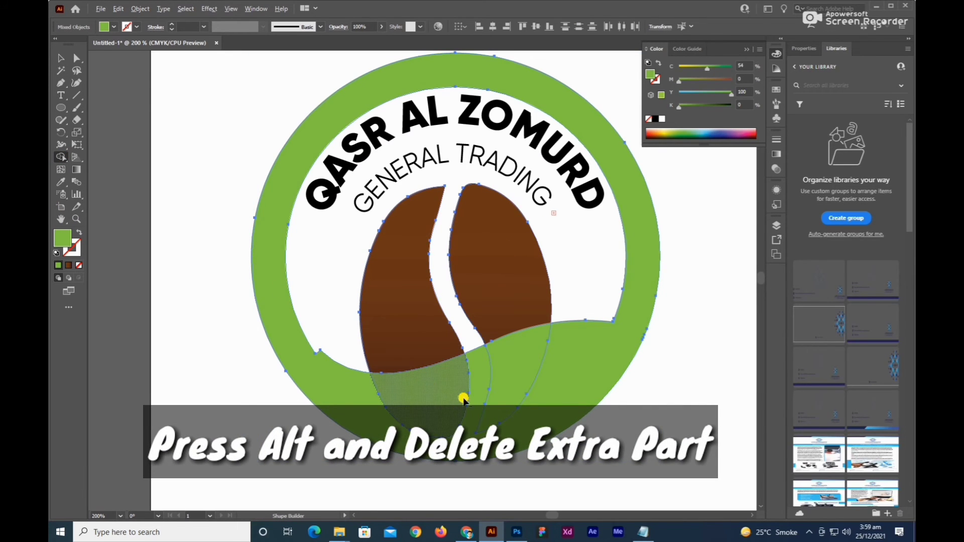
{"action": "left_click", "coordinate": [451, 394], "text": "alt"}
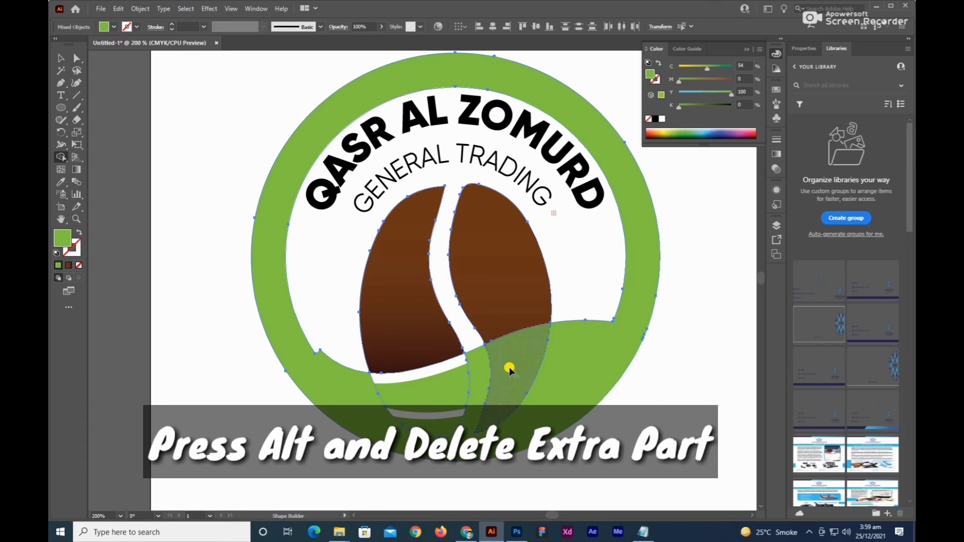
{"action": "left_click", "coordinate": [510, 370], "text": "alt"}
{"action": "left_click", "coordinate": [577, 371], "text": "alt"}
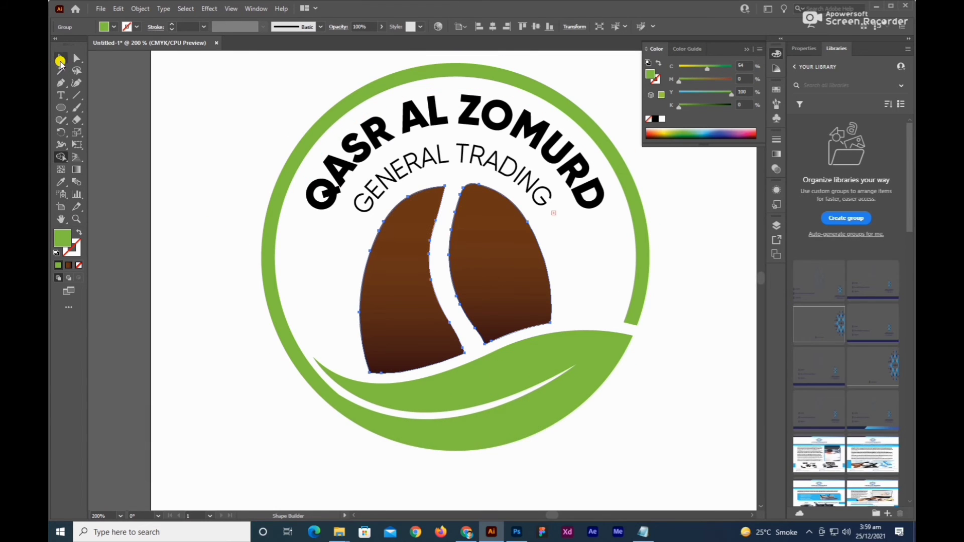
{"action": "left_click", "coordinate": [60, 59]}
{"action": "left_click", "coordinate": [197, 189]}
Recolour both halves of the coffee bean with the solid dark brown sampled from the swatch above the artboard.
{"action": "key", "text": "ctrl+1"}
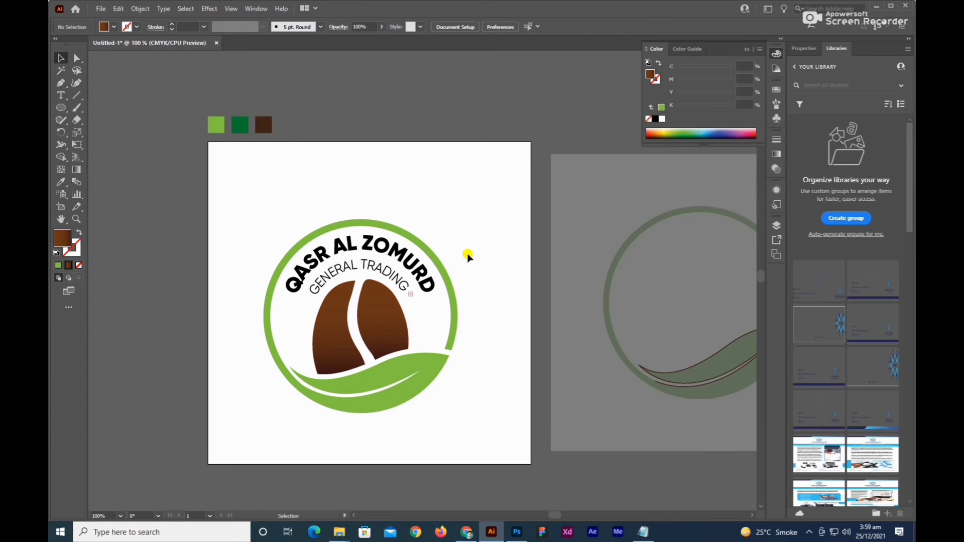
{"action": "left_click_drag", "start_coordinate": [468, 257], "coordinate": [590, 260]}
{"action": "scroll", "coordinate": [480, 309], "scroll_direction": "up", "scroll_amount": 1}
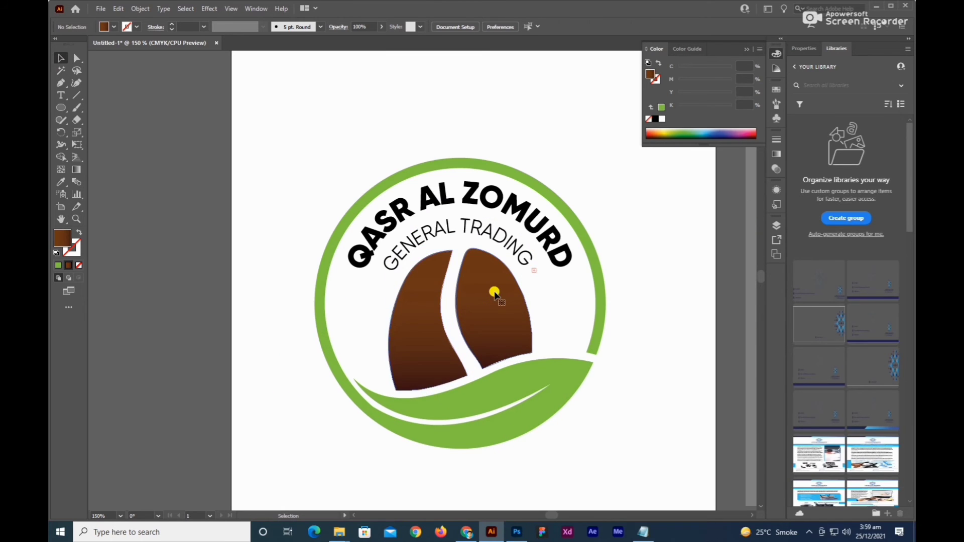
{"action": "left_click", "coordinate": [495, 295]}
{"action": "key", "text": "ctrl+1"}
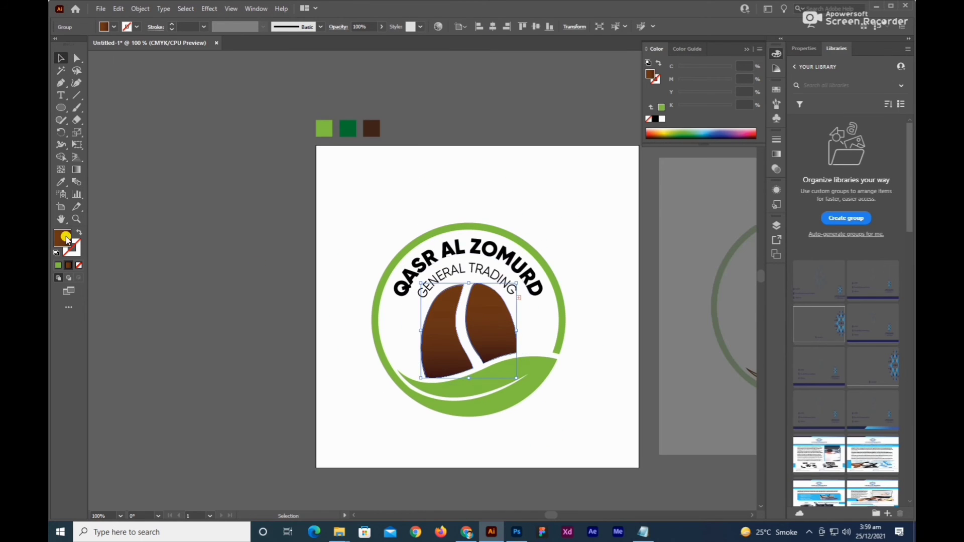
{"action": "left_click", "coordinate": [60, 182]}
{"action": "left_click", "coordinate": [371, 131]}
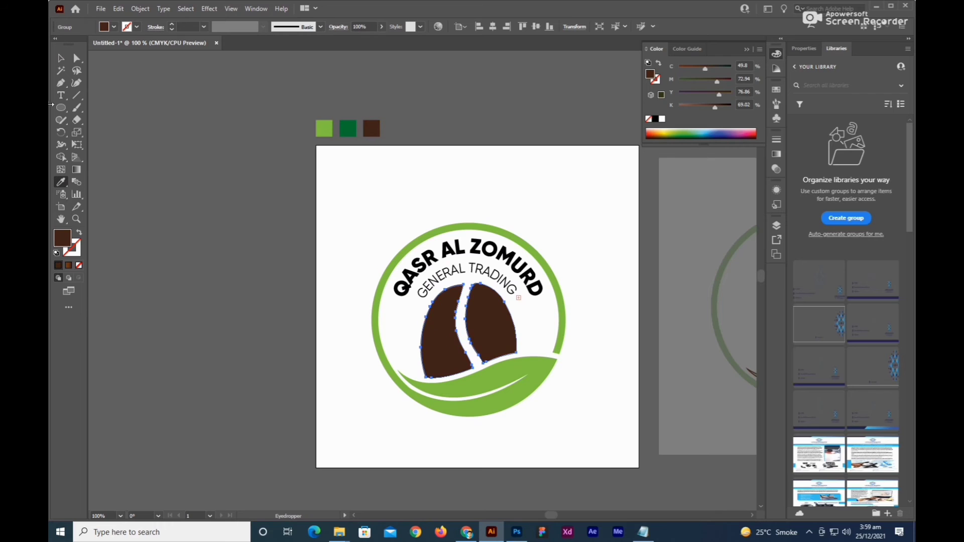
{"action": "left_click", "coordinate": [61, 59]}
Fill the green leaf ring with the brown linear gradient and move the gradient's starting colour stop to 0%.
{"action": "left_click", "coordinate": [448, 232]}
{"action": "left_click_drag", "start_coordinate": [434, 186], "coordinate": [294, 178]}
{"action": "left_click", "coordinate": [777, 153]}
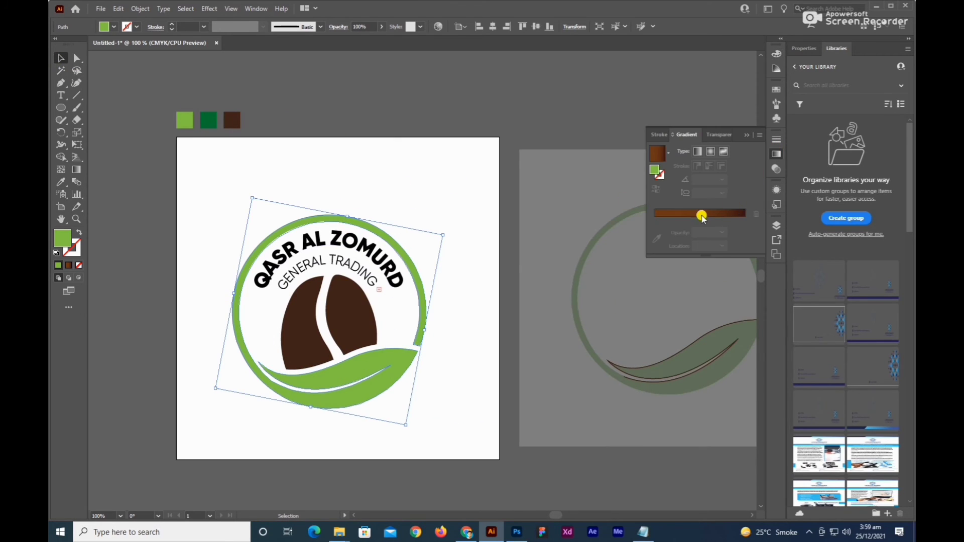
{"action": "left_click", "coordinate": [658, 153]}
{"action": "left_click", "coordinate": [657, 249]}
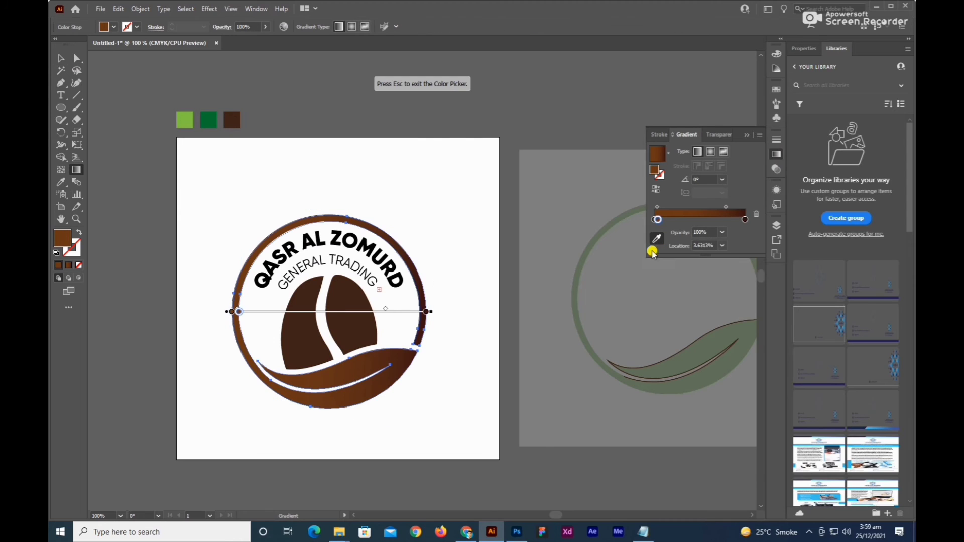
{"action": "left_click_drag", "start_coordinate": [660, 219], "coordinate": [654, 219]}
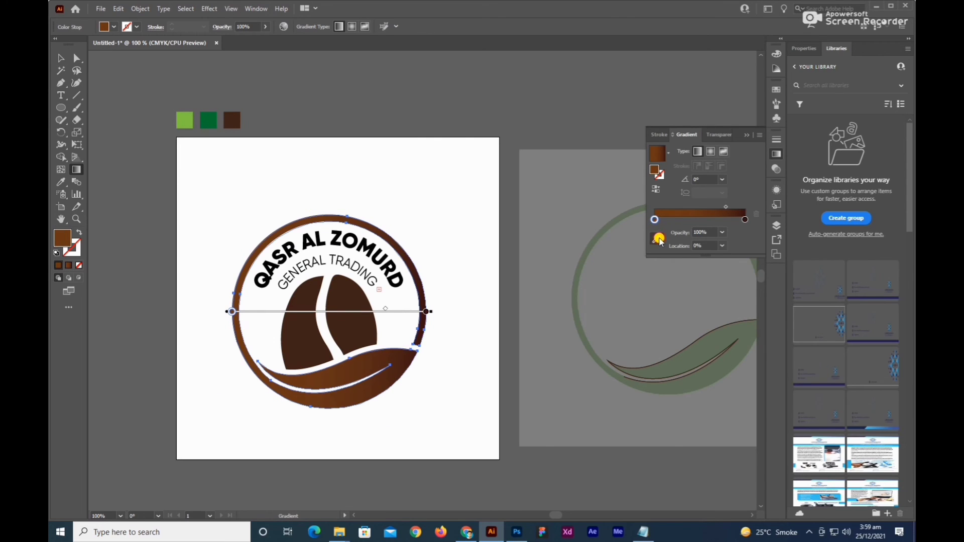
Recolour the leaf ring's gradient from light green at the start to dark green at the end, sampling both swatches.
{"action": "left_click", "coordinate": [186, 119]}
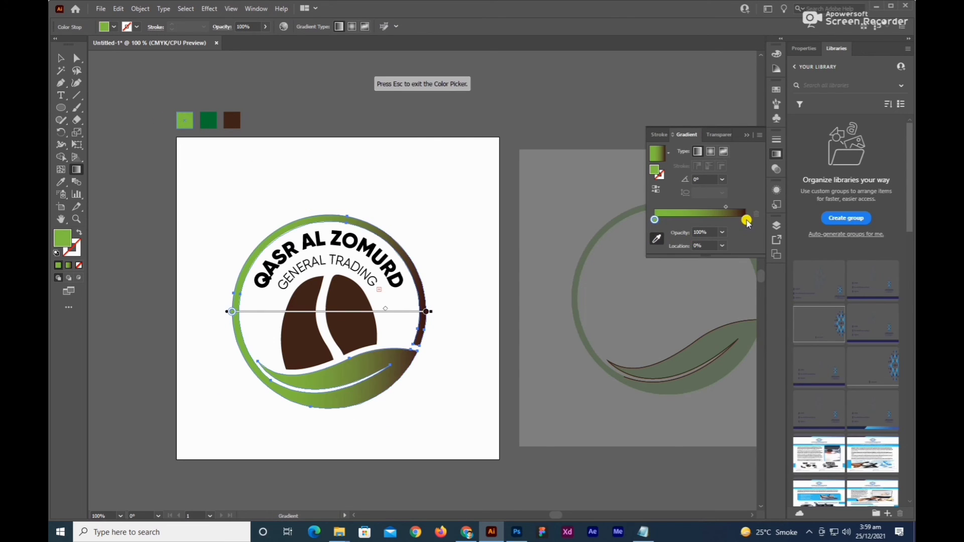
{"action": "left_click", "coordinate": [746, 220]}
{"action": "left_click", "coordinate": [211, 119]}
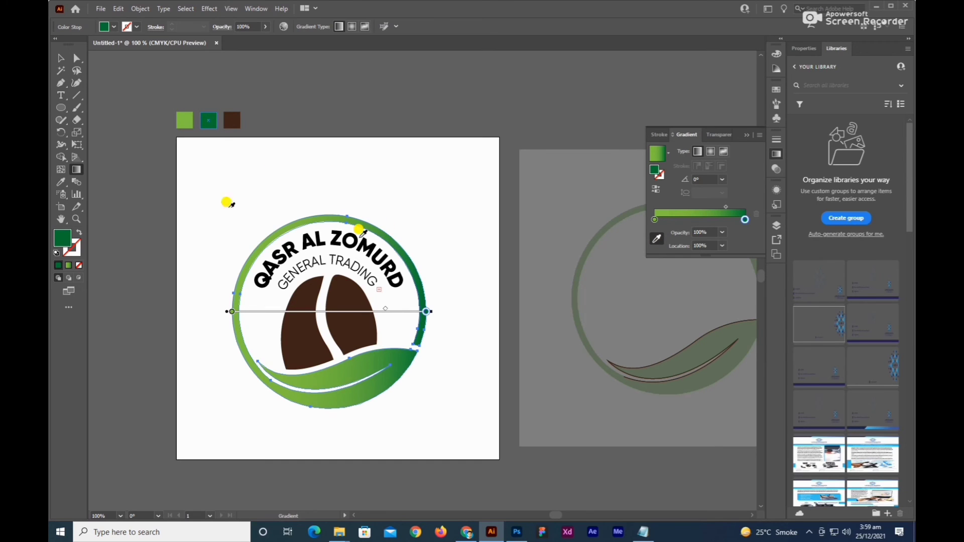
{"action": "left_click", "coordinate": [60, 59]}
Set the leaf ring's gradient angle to -60° and its midpoint location to 87%.
{"action": "left_click", "coordinate": [326, 291]}
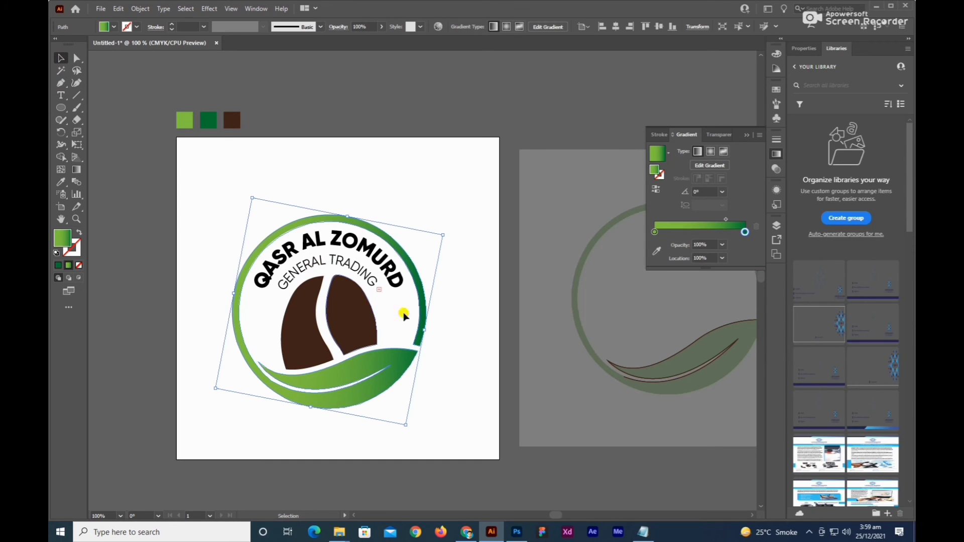
{"action": "left_click", "coordinate": [725, 193]}
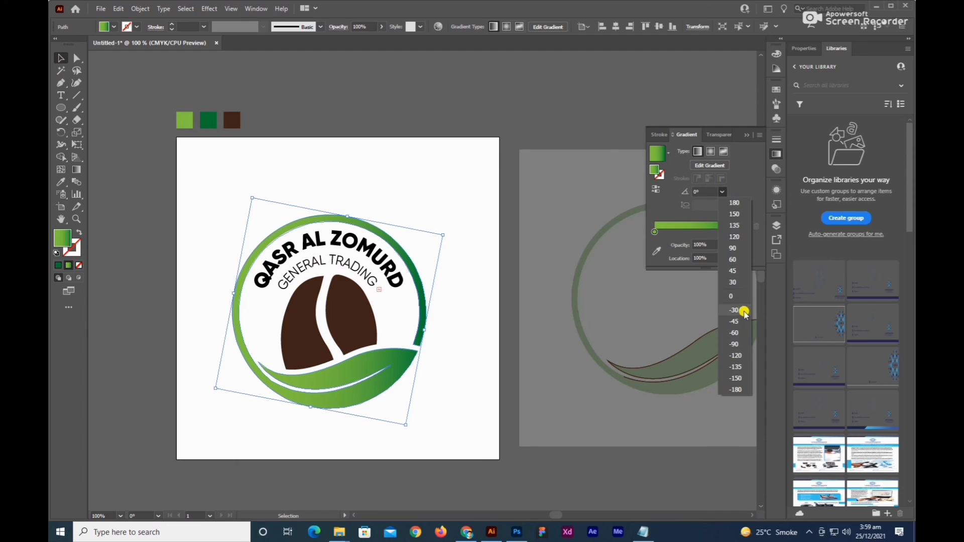
{"action": "left_click", "coordinate": [736, 333]}
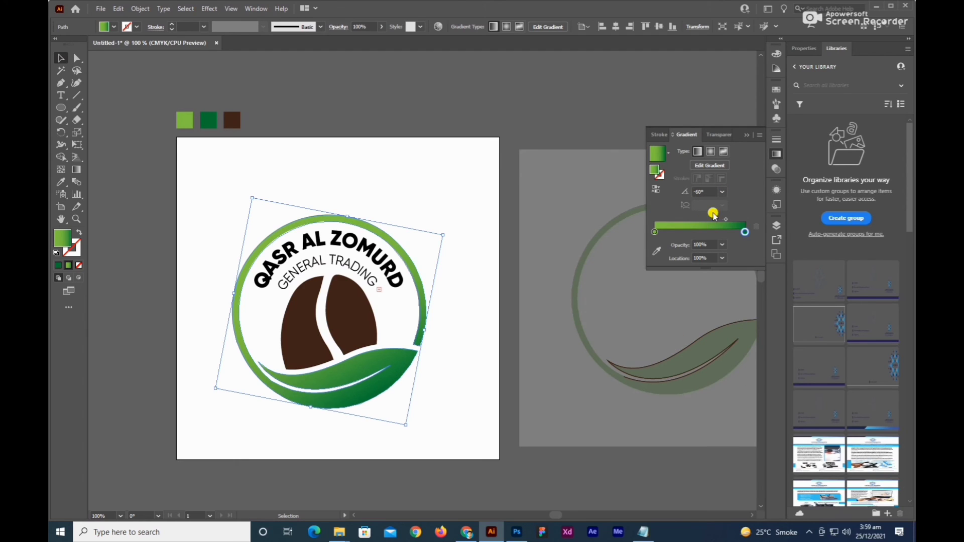
{"action": "left_click_drag", "start_coordinate": [727, 223], "coordinate": [733, 222]}
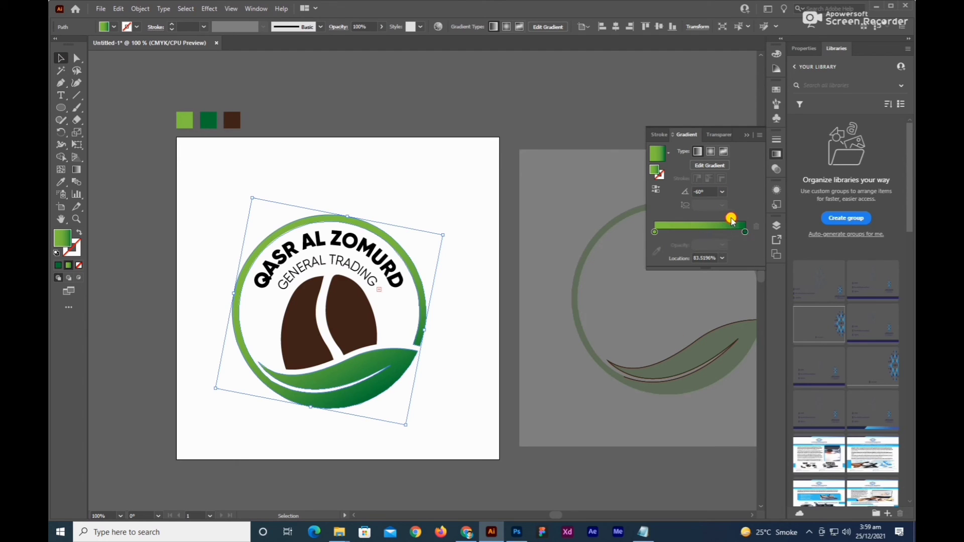
{"action": "left_click", "coordinate": [457, 308]}
{"action": "left_click_drag", "start_coordinate": [457, 312], "coordinate": [477, 295]}
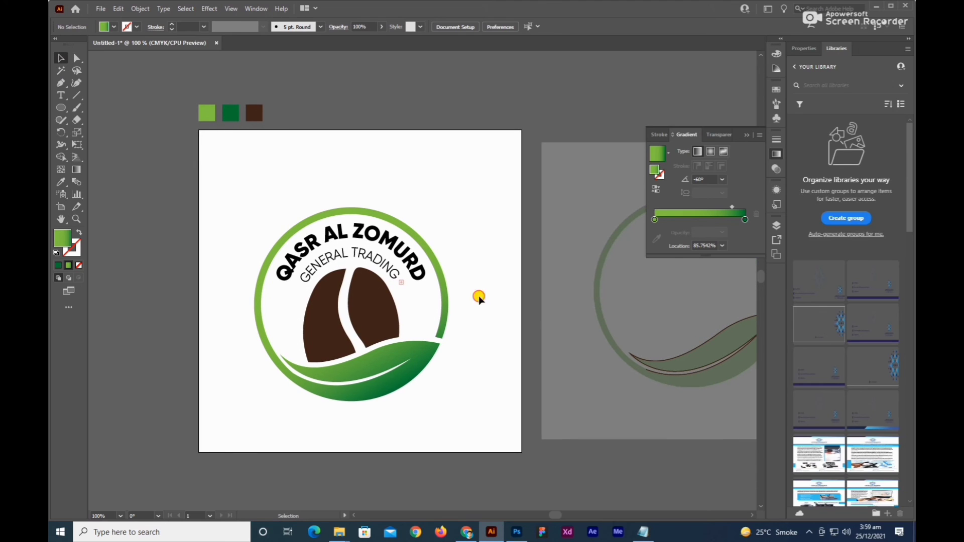
{"action": "left_click", "coordinate": [446, 301]}
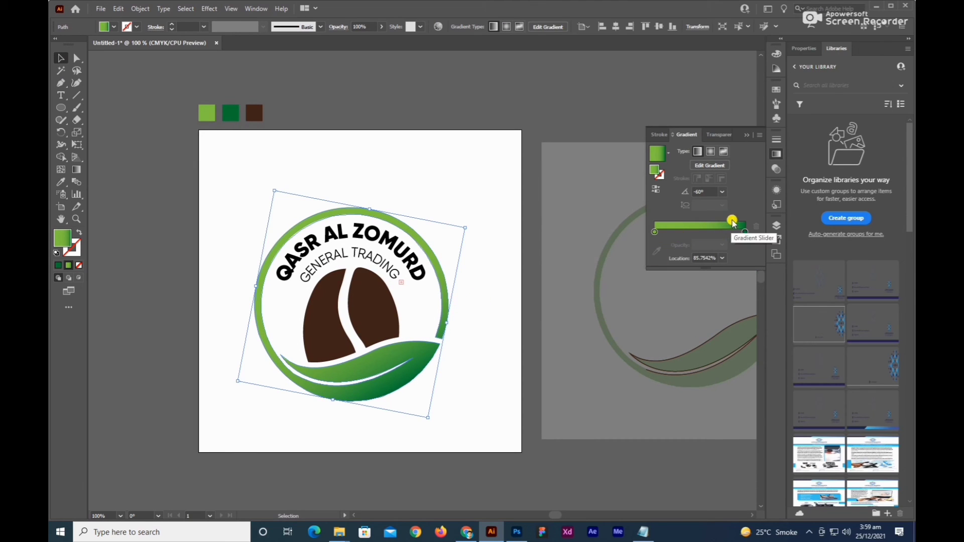
{"action": "left_click", "coordinate": [489, 275]}
{"action": "left_click_drag", "start_coordinate": [484, 276], "coordinate": [509, 280]}
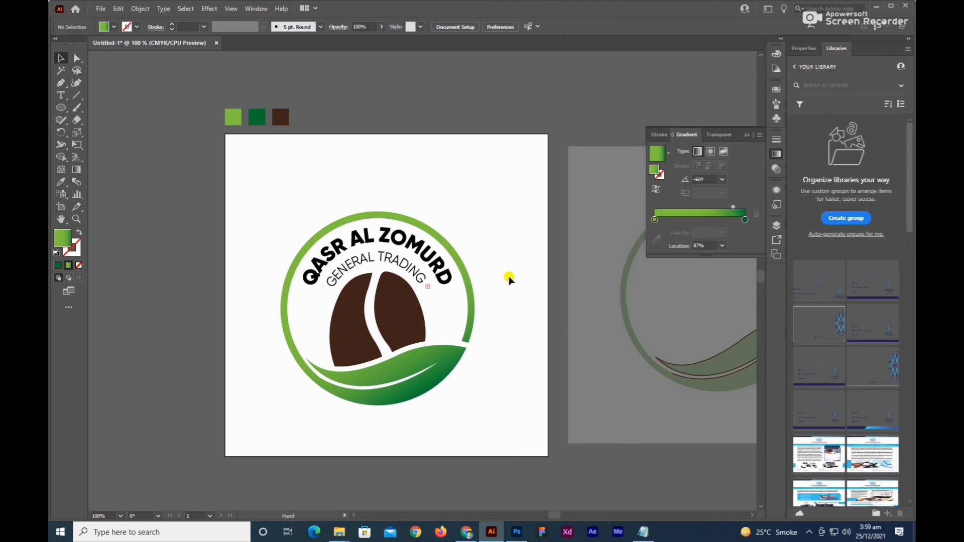
Convert the QASR AL ZOMURD text to outlines and ungroup it into separate letters.
{"action": "scroll", "coordinate": [511, 270], "scroll_direction": "down", "scroll_amount": 1}
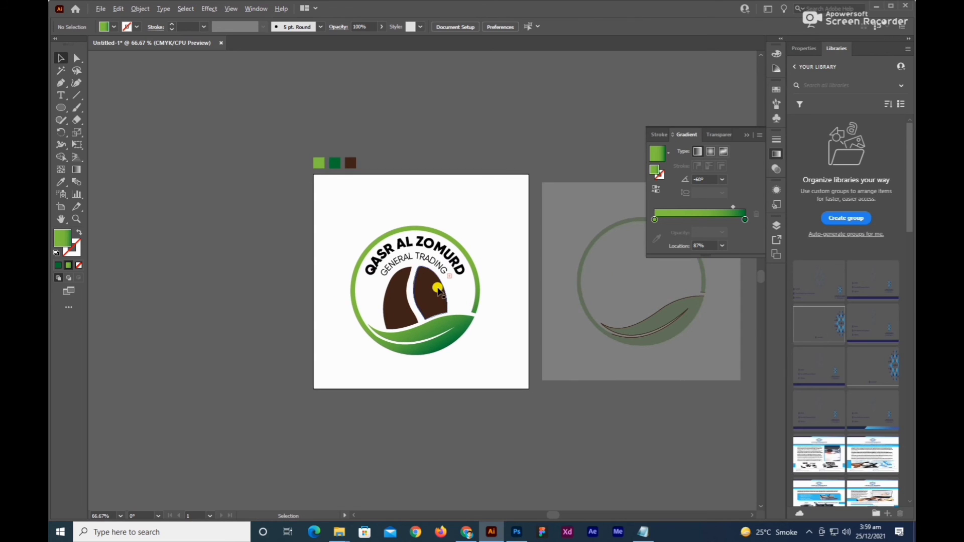
{"action": "scroll", "coordinate": [446, 287], "scroll_direction": "up", "scroll_amount": 1}
{"action": "left_click_drag", "start_coordinate": [427, 234], "coordinate": [428, 250]}
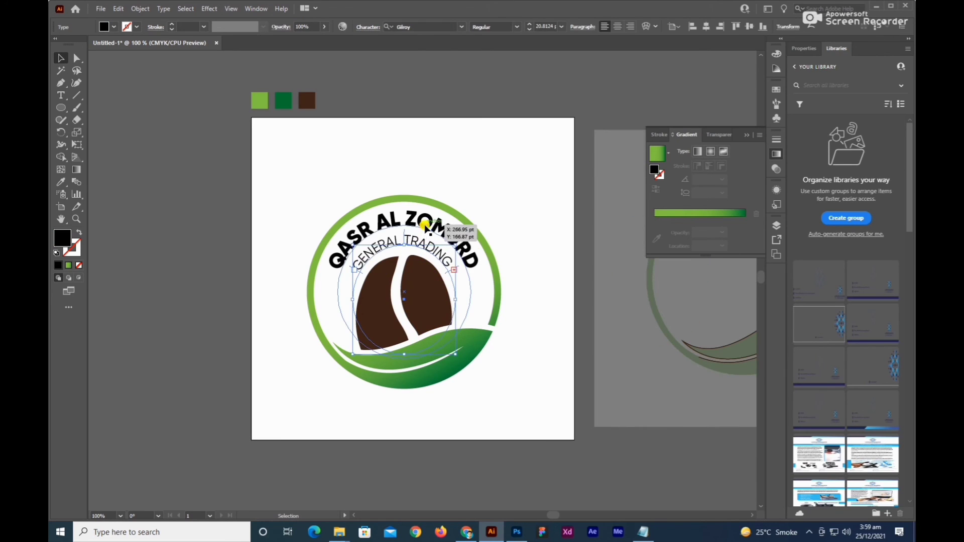
{"action": "right_click", "coordinate": [427, 222]}
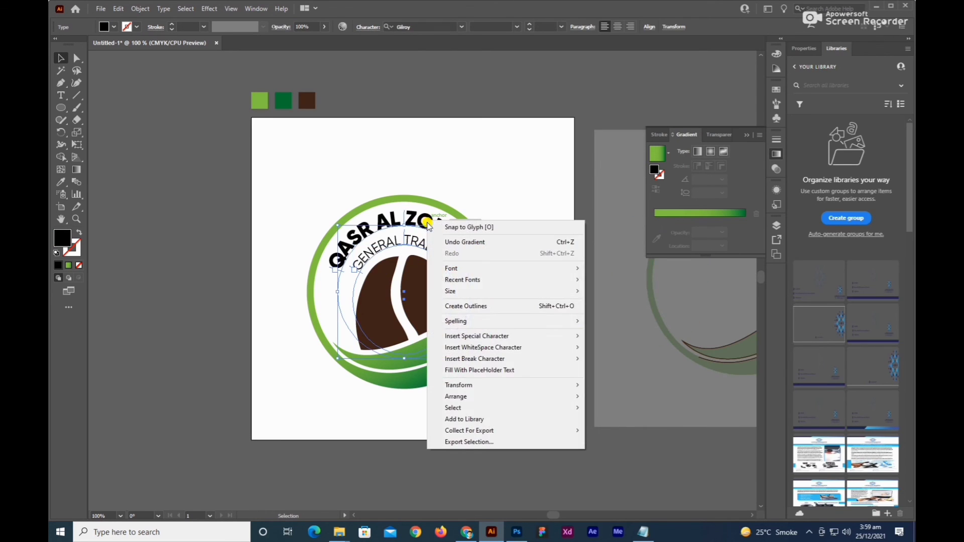
{"action": "left_click", "coordinate": [488, 306]}
{"action": "scroll", "coordinate": [440, 227], "scroll_direction": "up", "scroll_amount": 2}
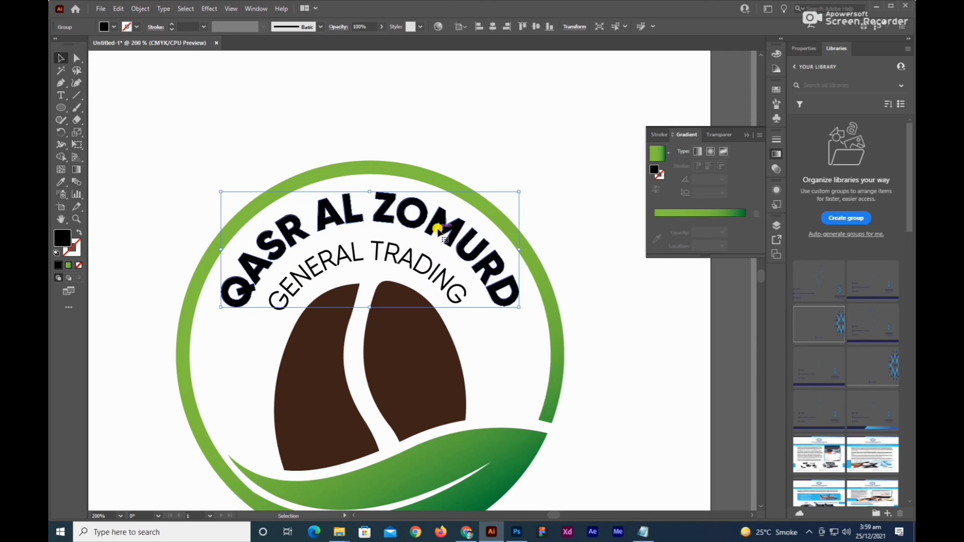
{"action": "right_click", "coordinate": [438, 229]}
{"action": "left_click", "coordinate": [461, 316]}
{"action": "left_click", "coordinate": [559, 251]}
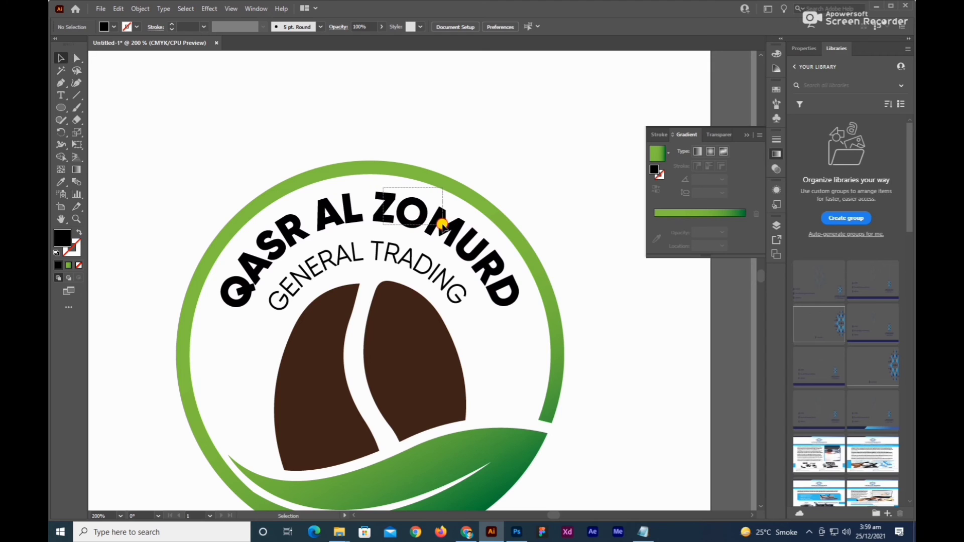
Recolour all the letters of ZOMURD light green by sampling the light green swatch above the artboard.
{"action": "left_click_drag", "start_coordinate": [424, 217], "coordinate": [475, 264]}
{"action": "left_click", "coordinate": [501, 286], "text": "shift"}
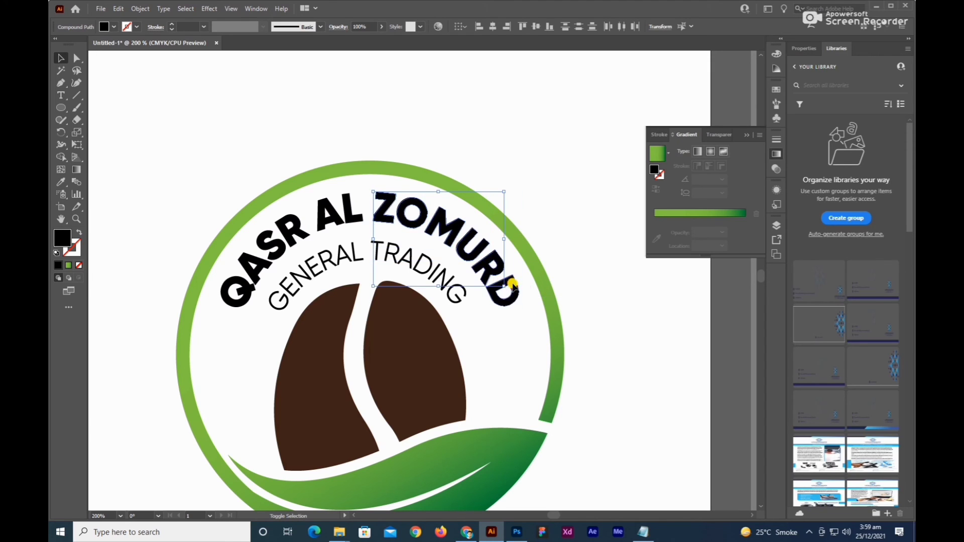
{"action": "left_click", "coordinate": [513, 287], "text": "shift"}
{"action": "left_click_drag", "start_coordinate": [532, 194], "coordinate": [563, 305]}
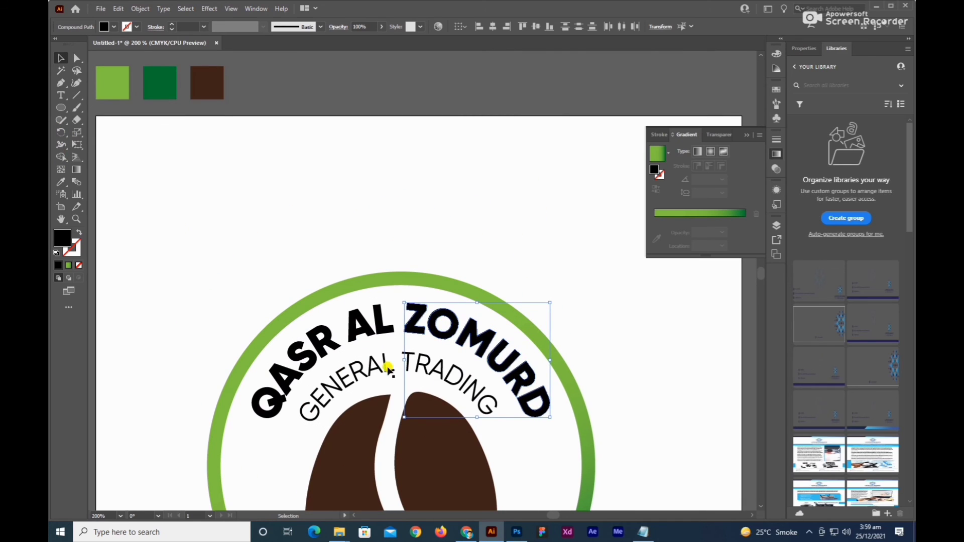
{"action": "right_click", "coordinate": [436, 338]}
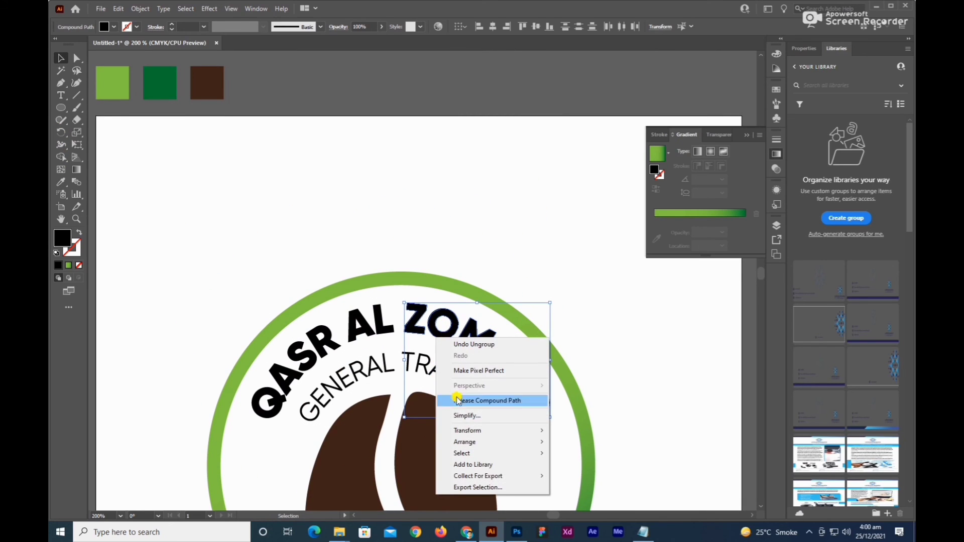
{"action": "left_click", "coordinate": [417, 314]}
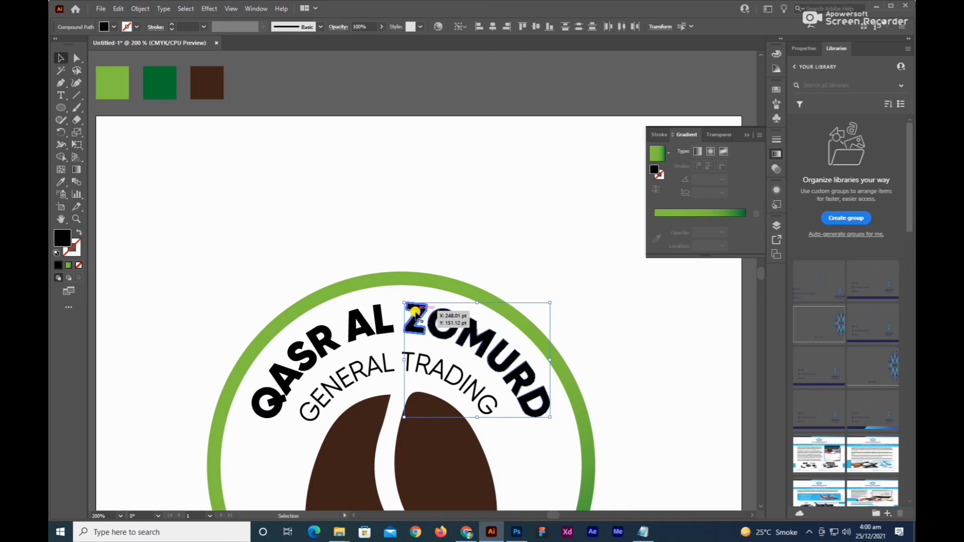
{"action": "left_click", "coordinate": [59, 183]}
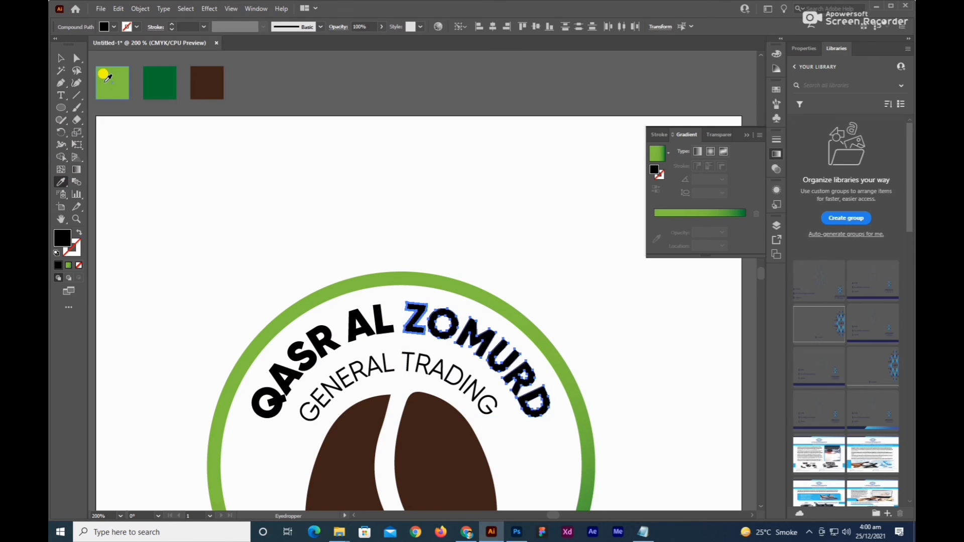
{"action": "left_click", "coordinate": [105, 76]}
{"action": "left_click_drag", "start_coordinate": [505, 315], "coordinate": [436, 211]}
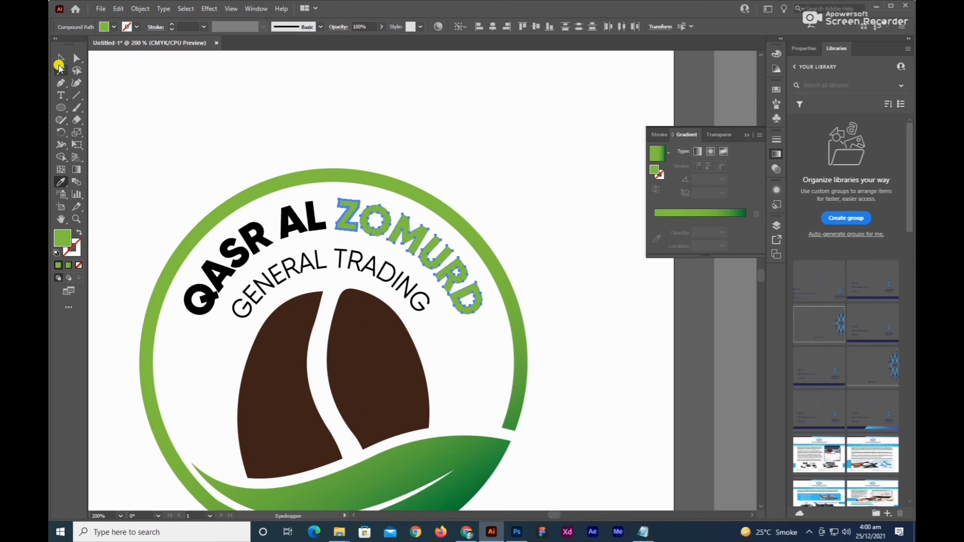
{"action": "left_click", "coordinate": [217, 107]}
{"action": "key", "text": "ctrl+z"}
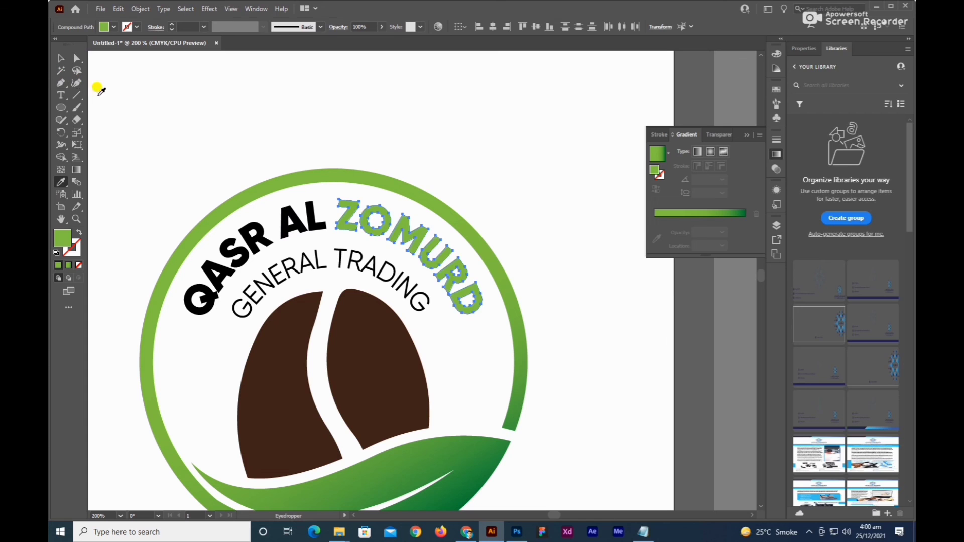
{"action": "left_click", "coordinate": [60, 58]}
{"action": "left_click", "coordinate": [200, 157]}
Recolour all the letters of QASR AL dark brown by sampling the brown swatch above the artboard.
{"action": "left_click_drag", "start_coordinate": [209, 200], "coordinate": [294, 224]}
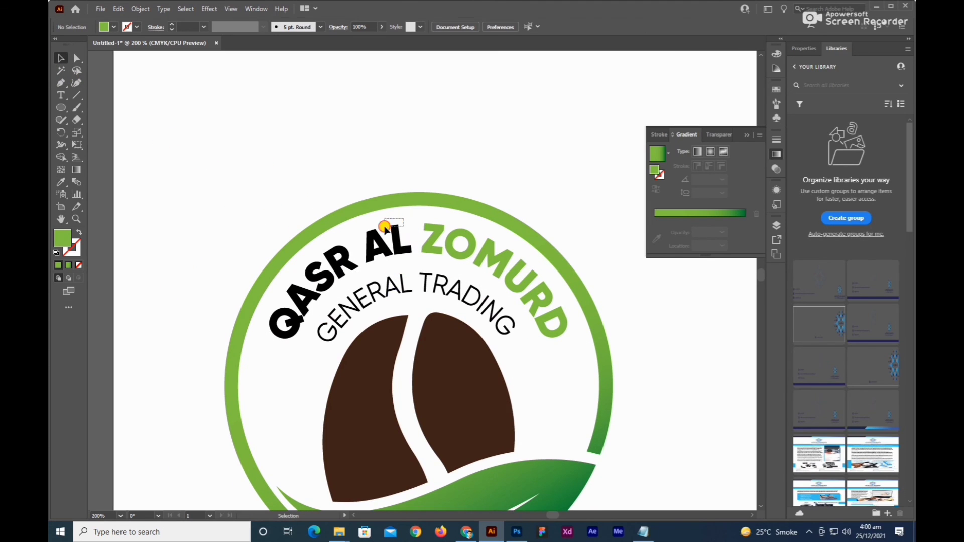
{"action": "left_click_drag", "start_coordinate": [385, 227], "coordinate": [372, 246]}
{"action": "left_click", "coordinate": [347, 255], "text": "shift"}
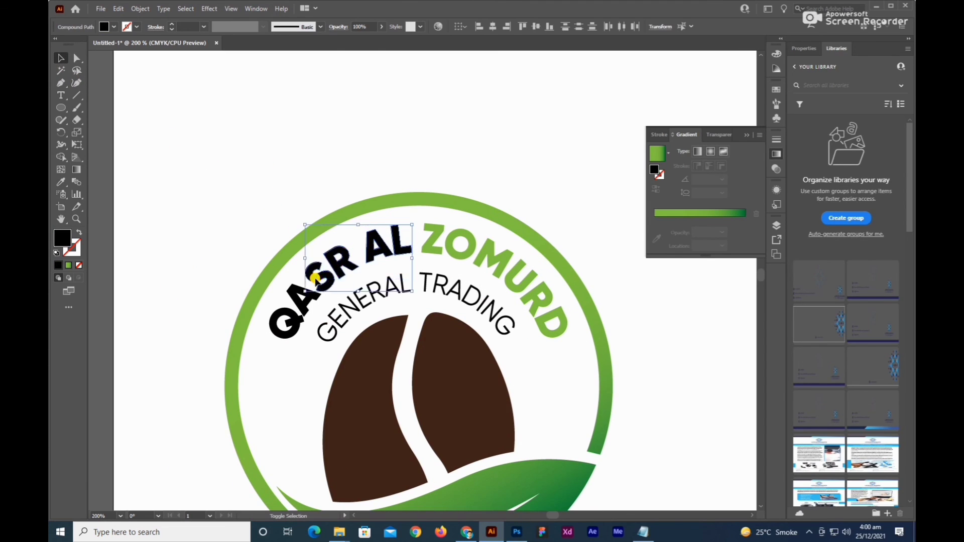
{"action": "left_click", "coordinate": [304, 306], "text": "shift"}
{"action": "left_click", "coordinate": [278, 318], "text": "shift"}
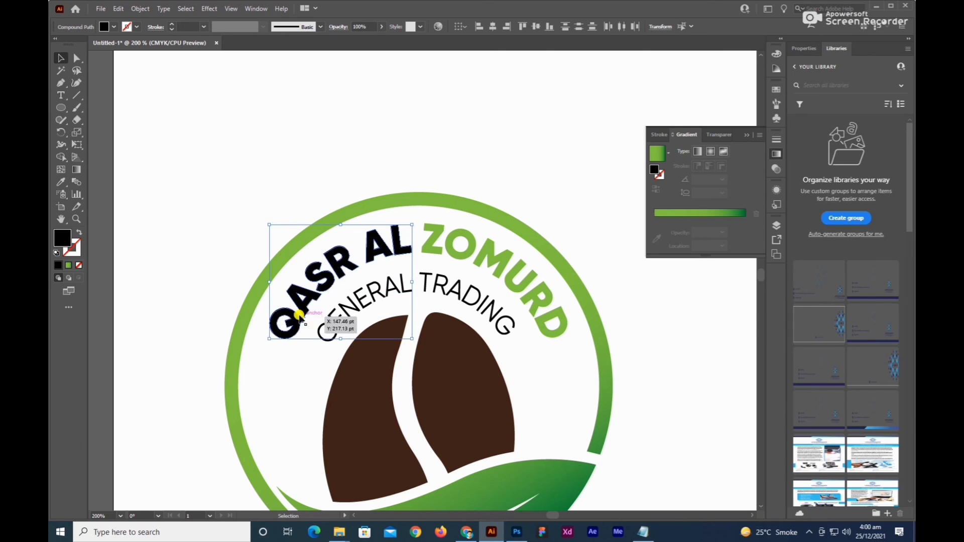
{"action": "left_click_drag", "start_coordinate": [335, 240], "coordinate": [333, 335]}
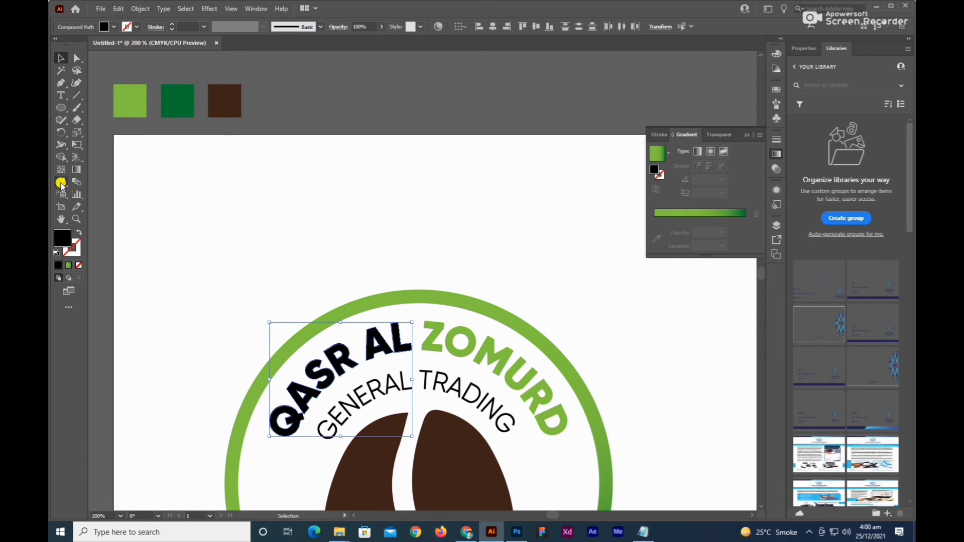
{"action": "left_click", "coordinate": [61, 183]}
{"action": "left_click", "coordinate": [233, 95]}
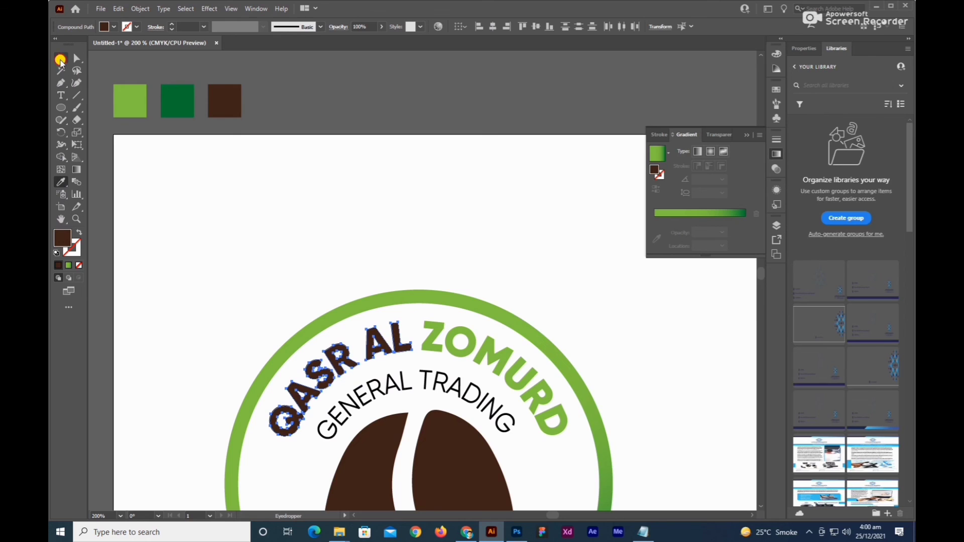
{"action": "left_click", "coordinate": [61, 59]}
{"action": "left_click", "coordinate": [306, 217]}
Group the whole logo, including the ring, leaf, coffee bean and both curved text lines.
{"action": "scroll", "coordinate": [305, 218], "scroll_direction": "down", "scroll_amount": 2}
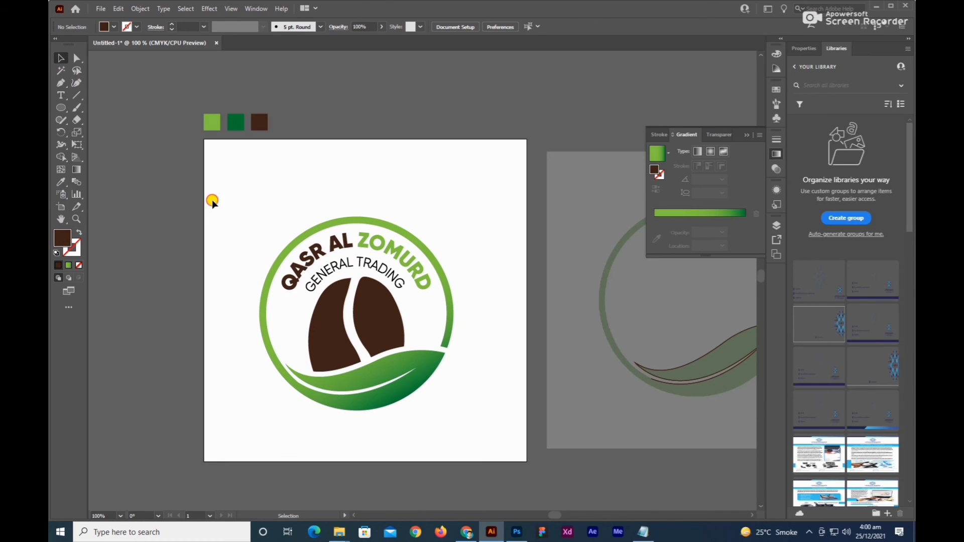
{"action": "left_click_drag", "start_coordinate": [212, 201], "coordinate": [491, 447]}
{"action": "right_click", "coordinate": [375, 307]}
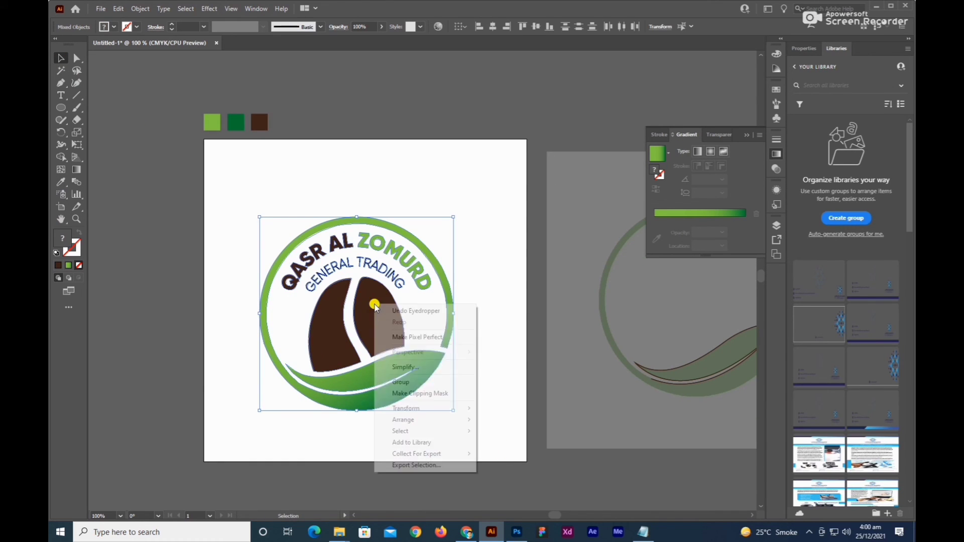
{"action": "left_click", "coordinate": [407, 383]}
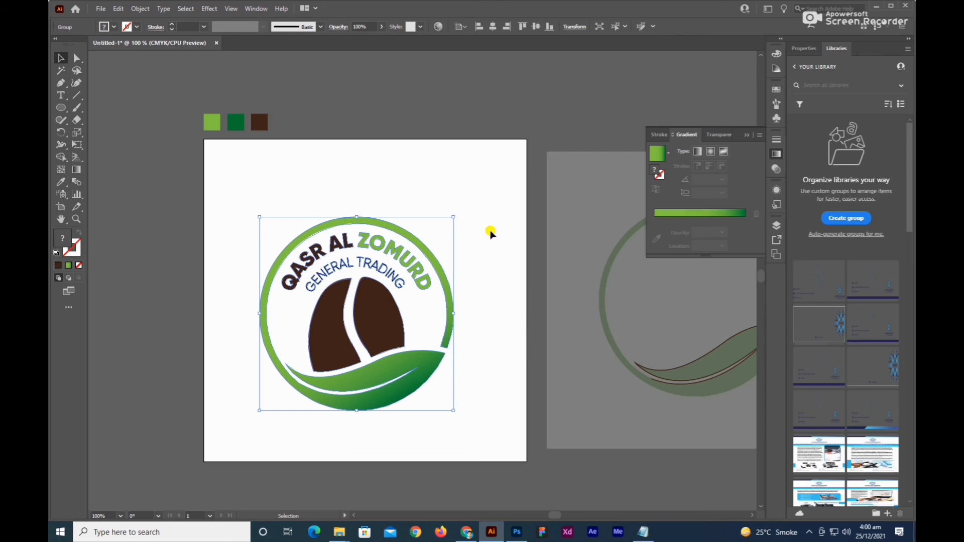
Centre the grouped logo horizontally and vertically on the artboard and deselect it.
{"action": "left_click", "coordinate": [492, 28]}
{"action": "left_click", "coordinate": [536, 26]}
{"action": "left_click", "coordinate": [448, 160]}
{"action": "key", "text": "ctrl+minus"}
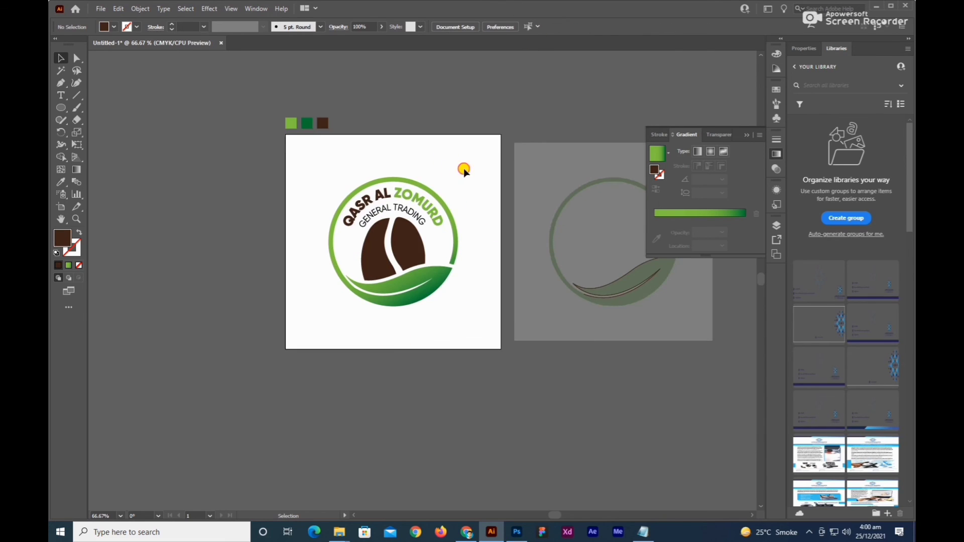
{"action": "left_click_drag", "start_coordinate": [463, 168], "coordinate": [425, 201]}
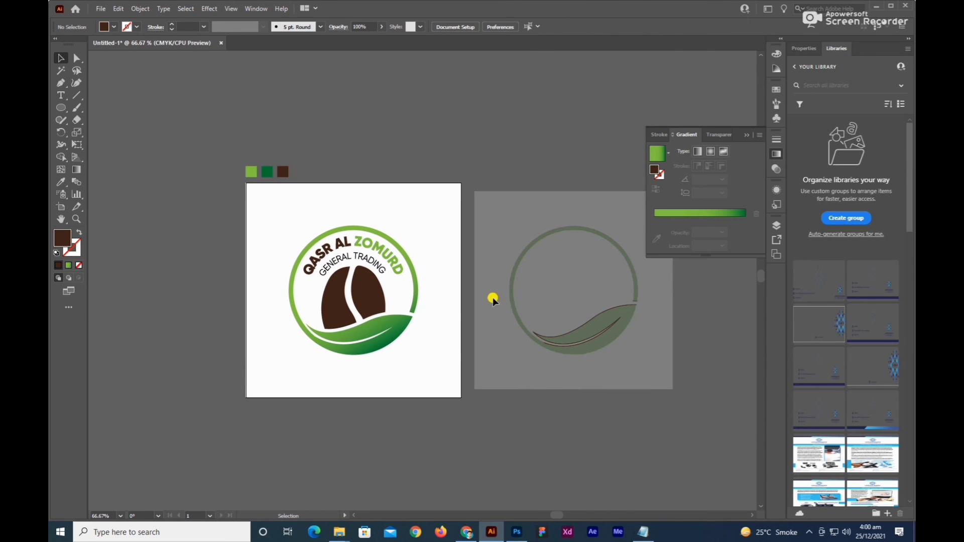